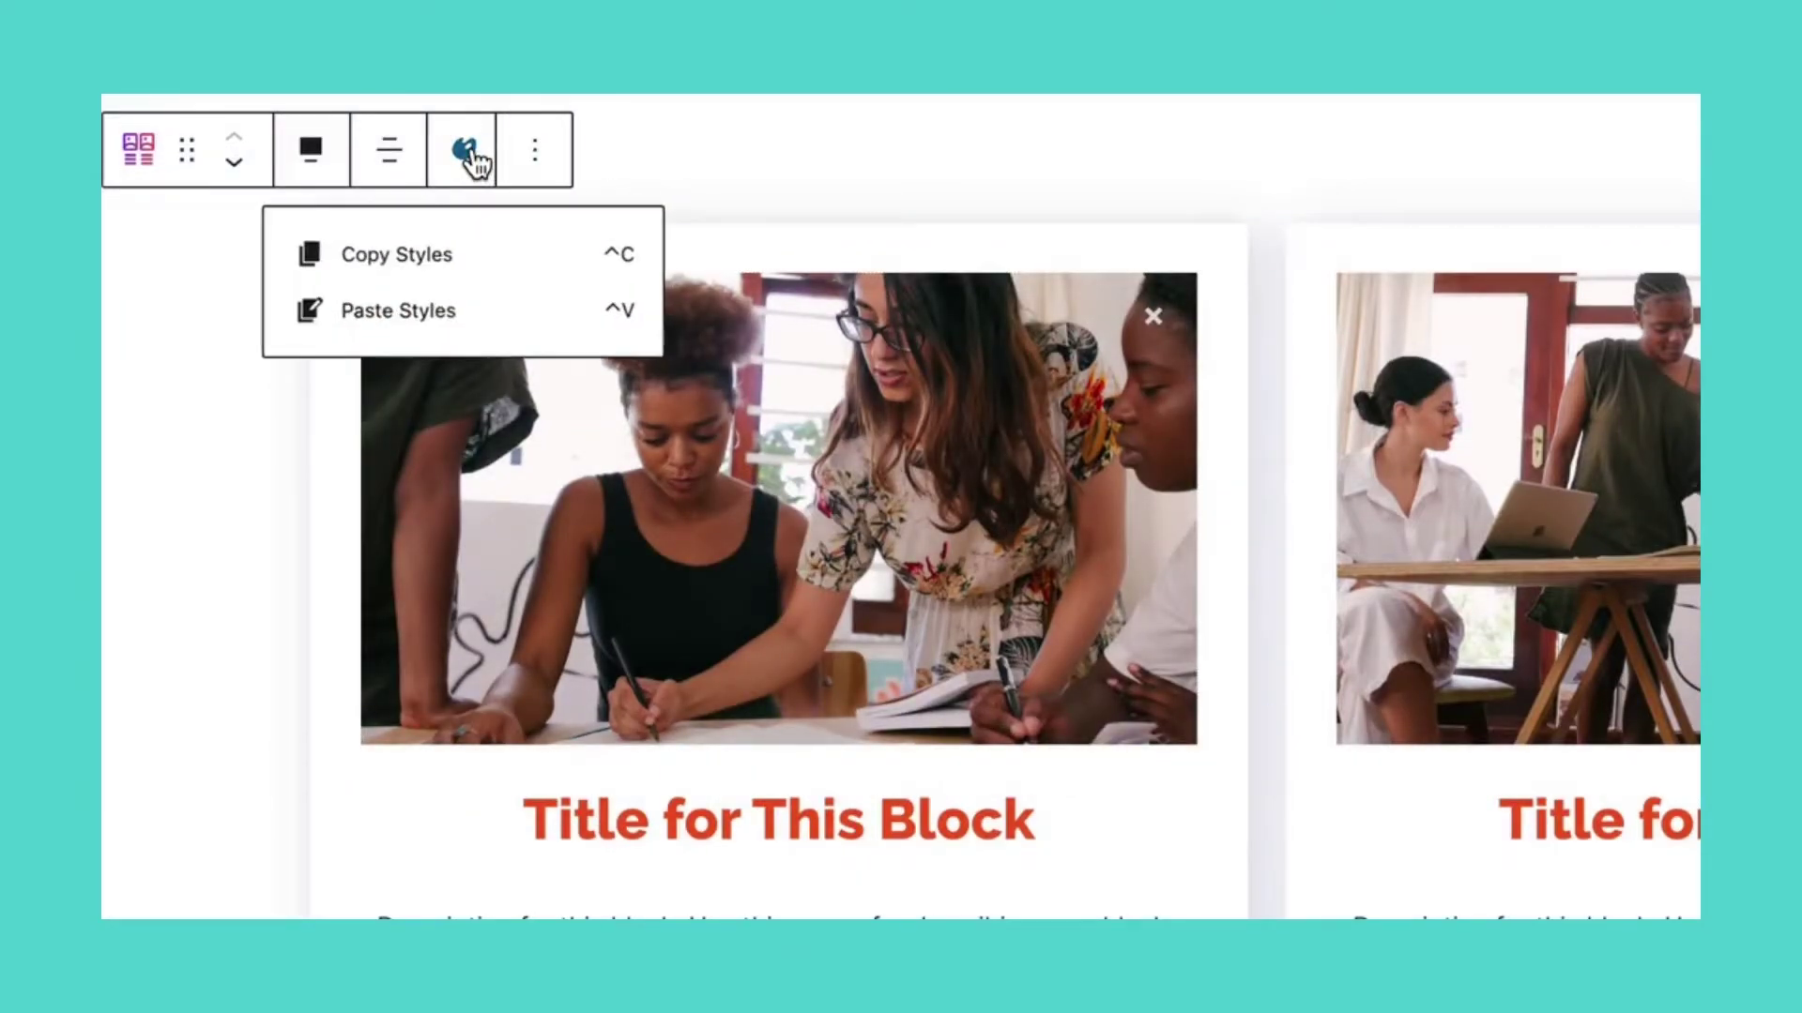
- Copy the two-column Feature Grid's styles, then scroll down to the three-column grid
left_click(533, 262)
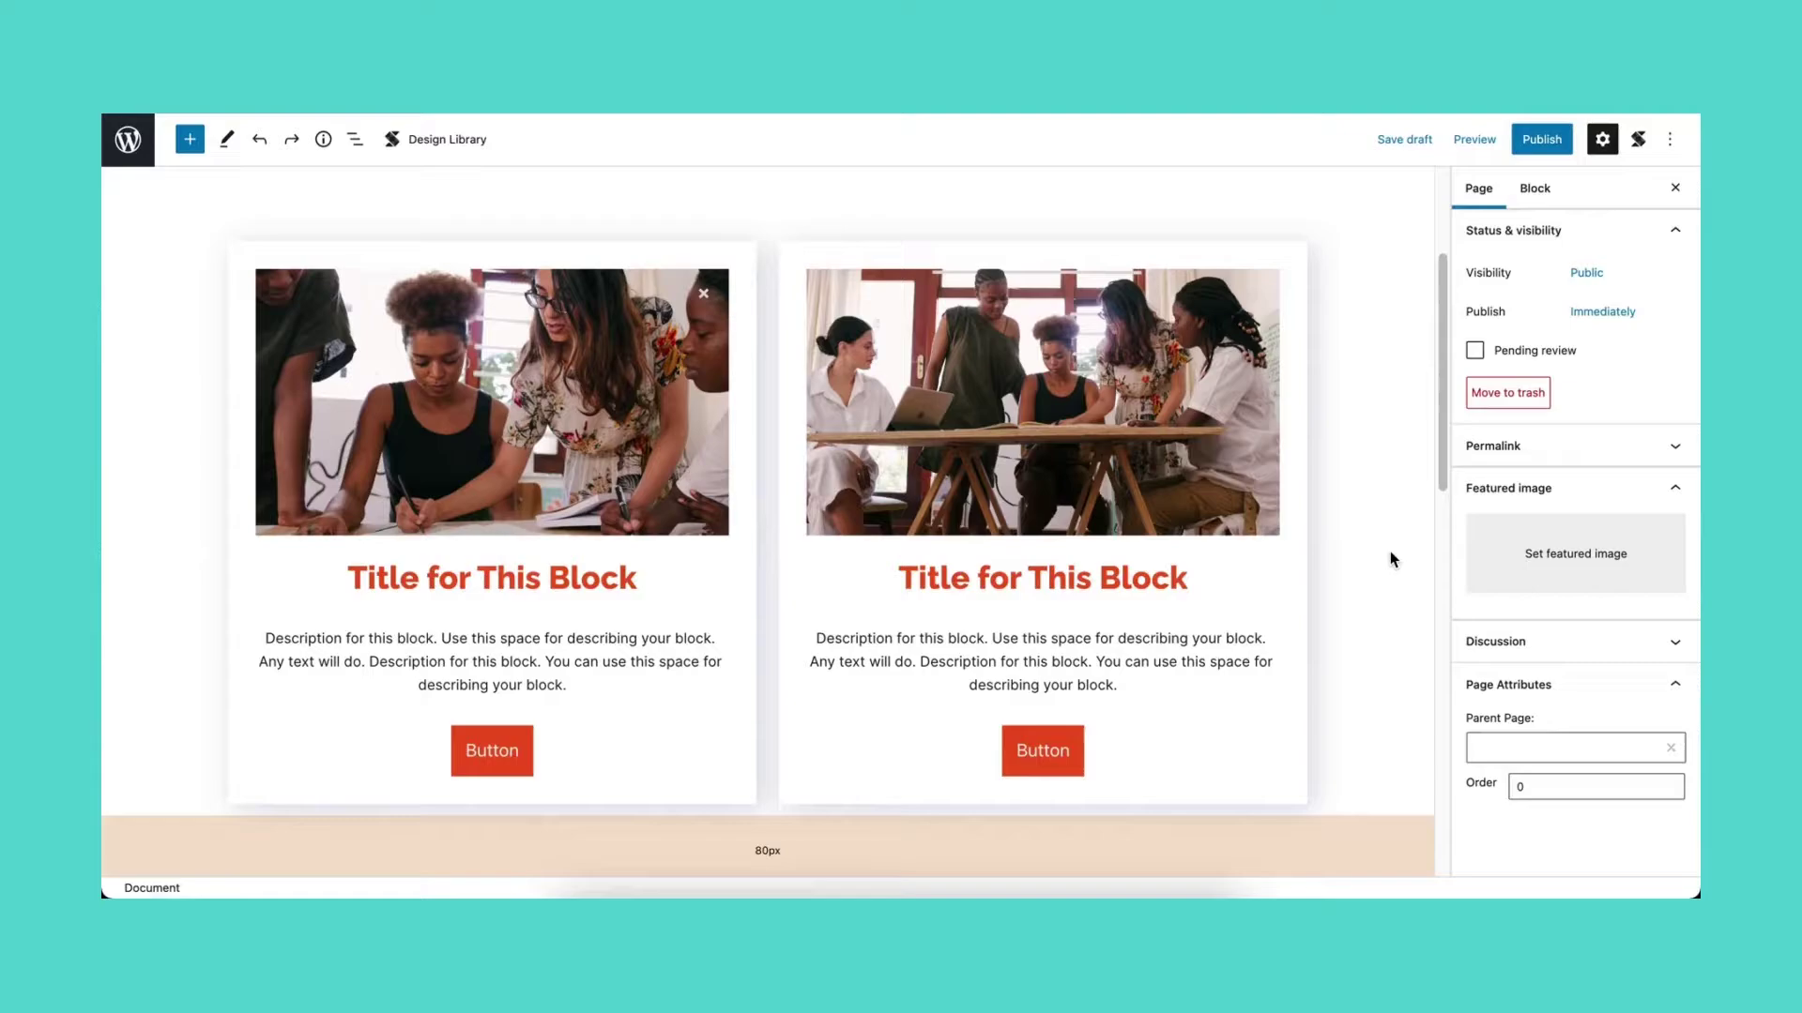
left_click(1392, 559)
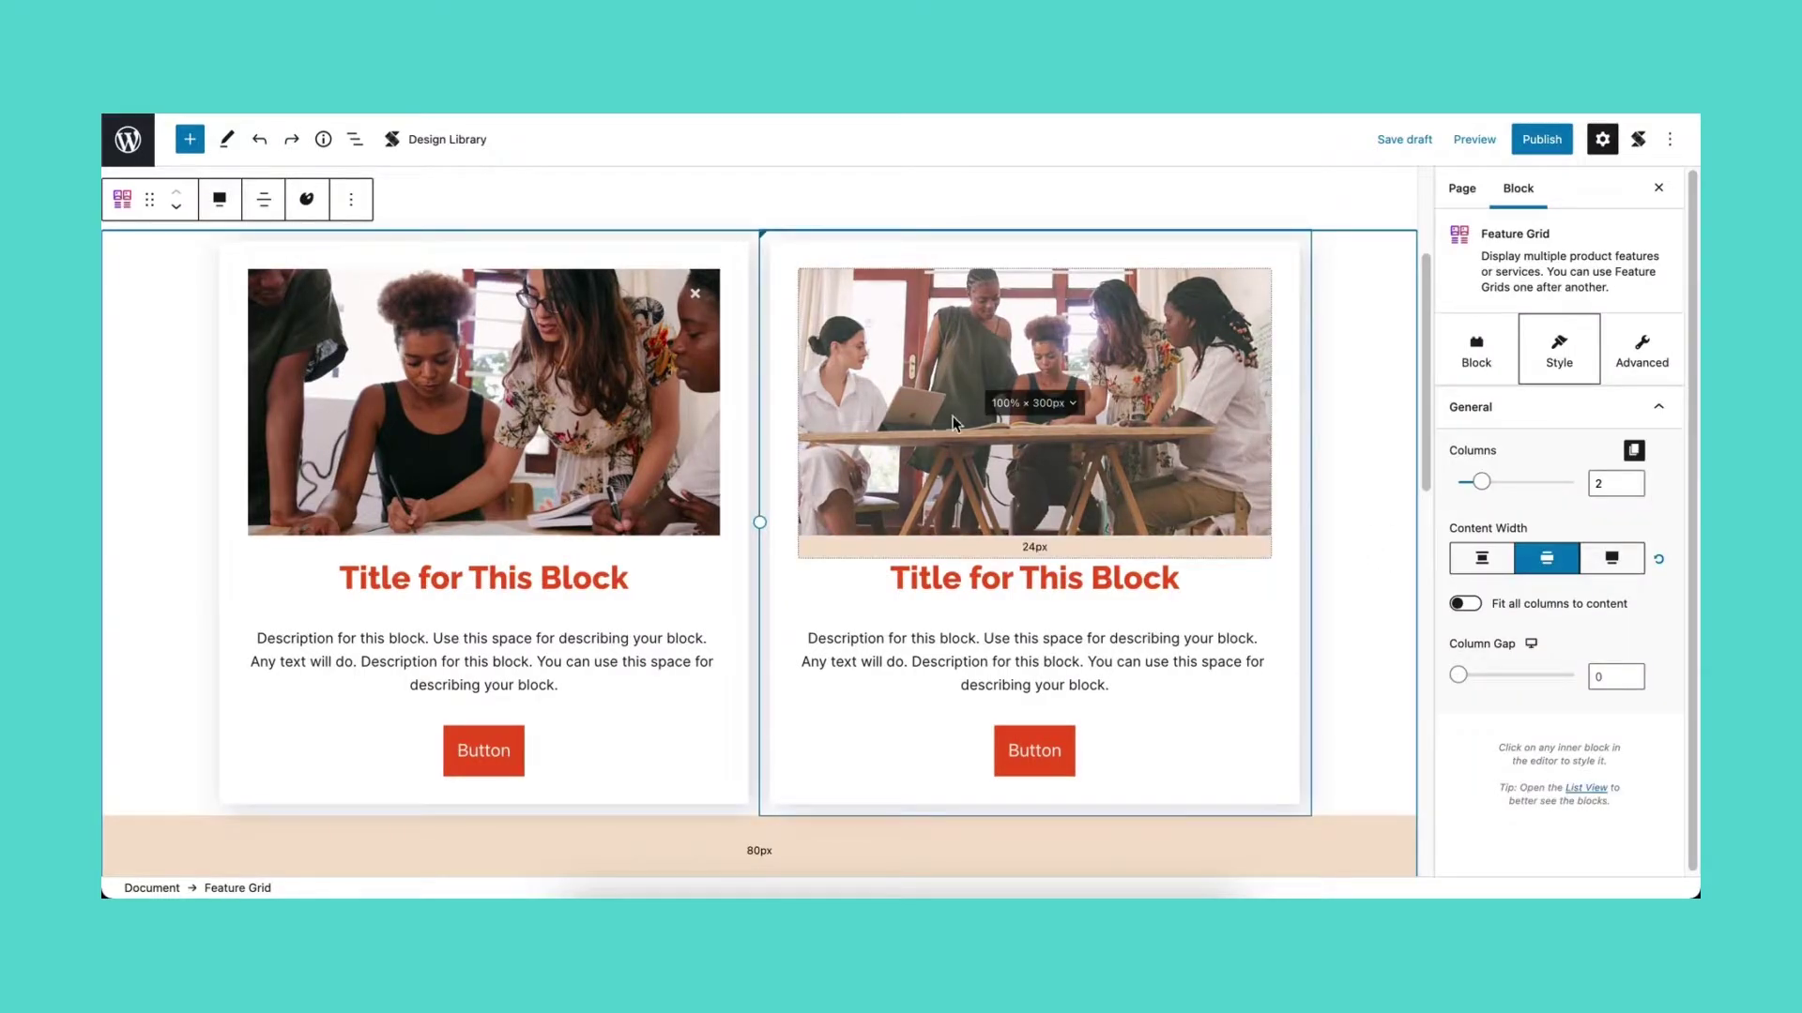
left_click(308, 201)
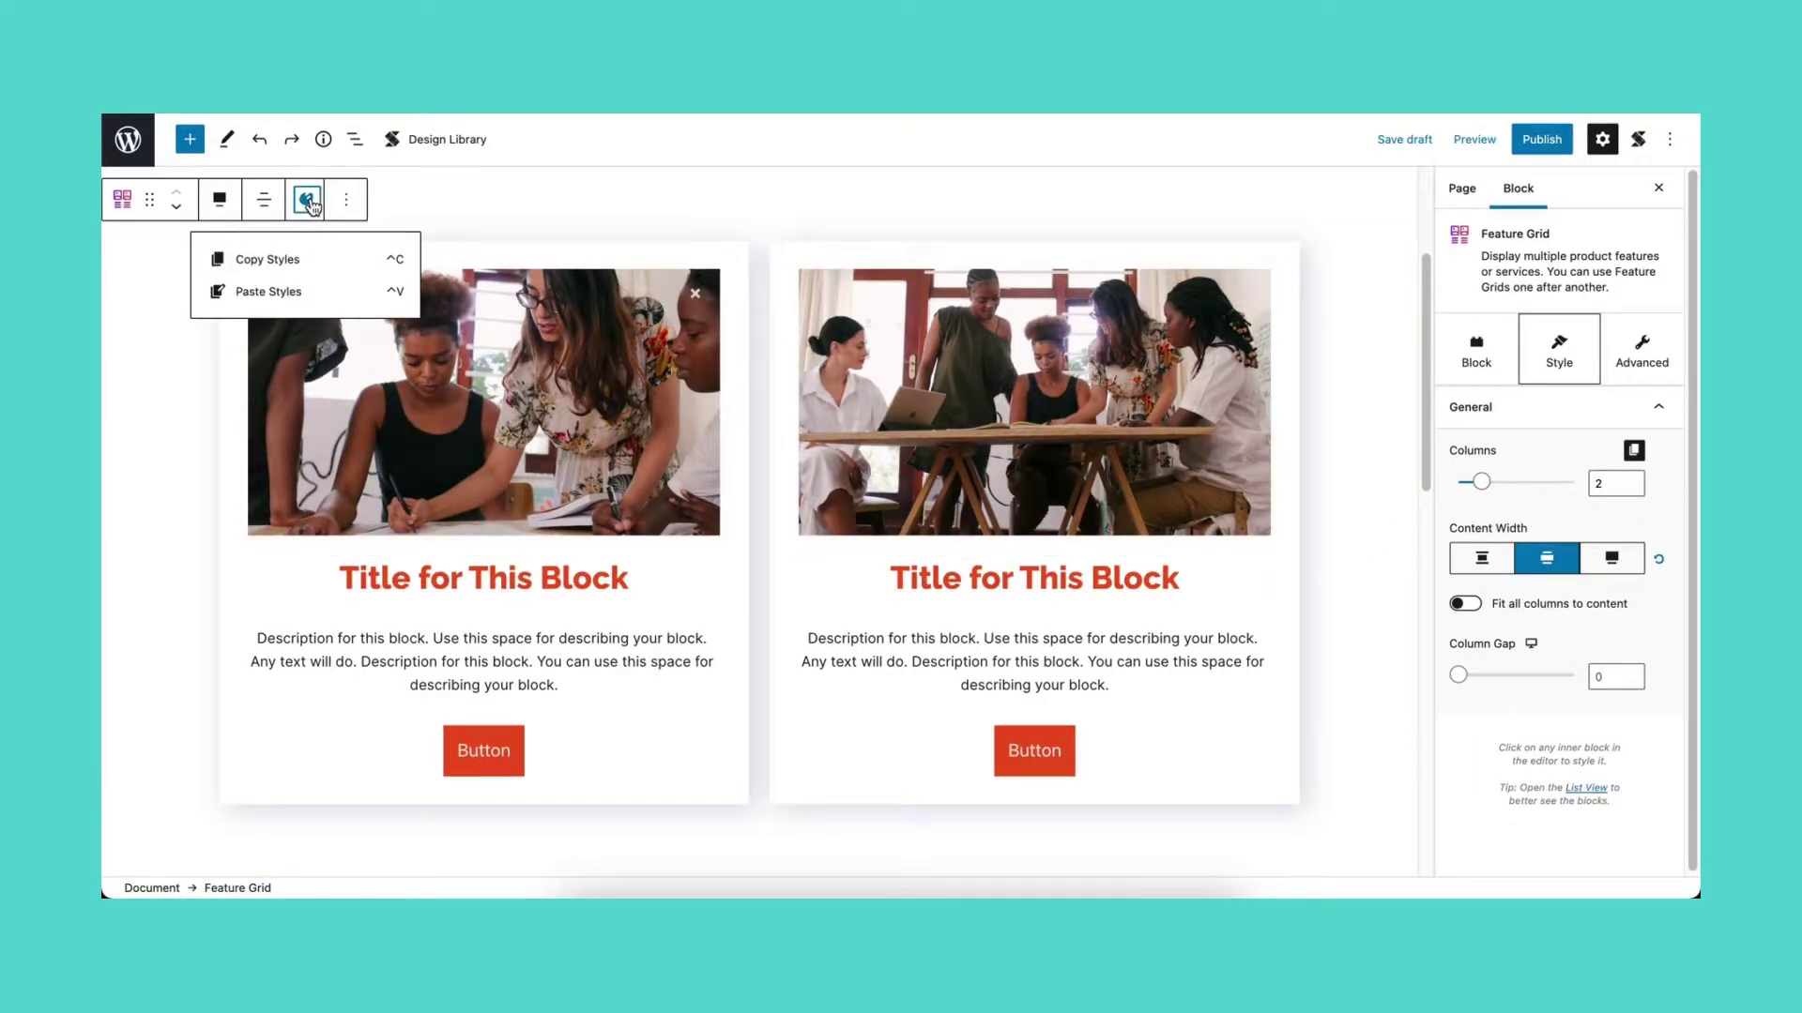
left_click(344, 262)
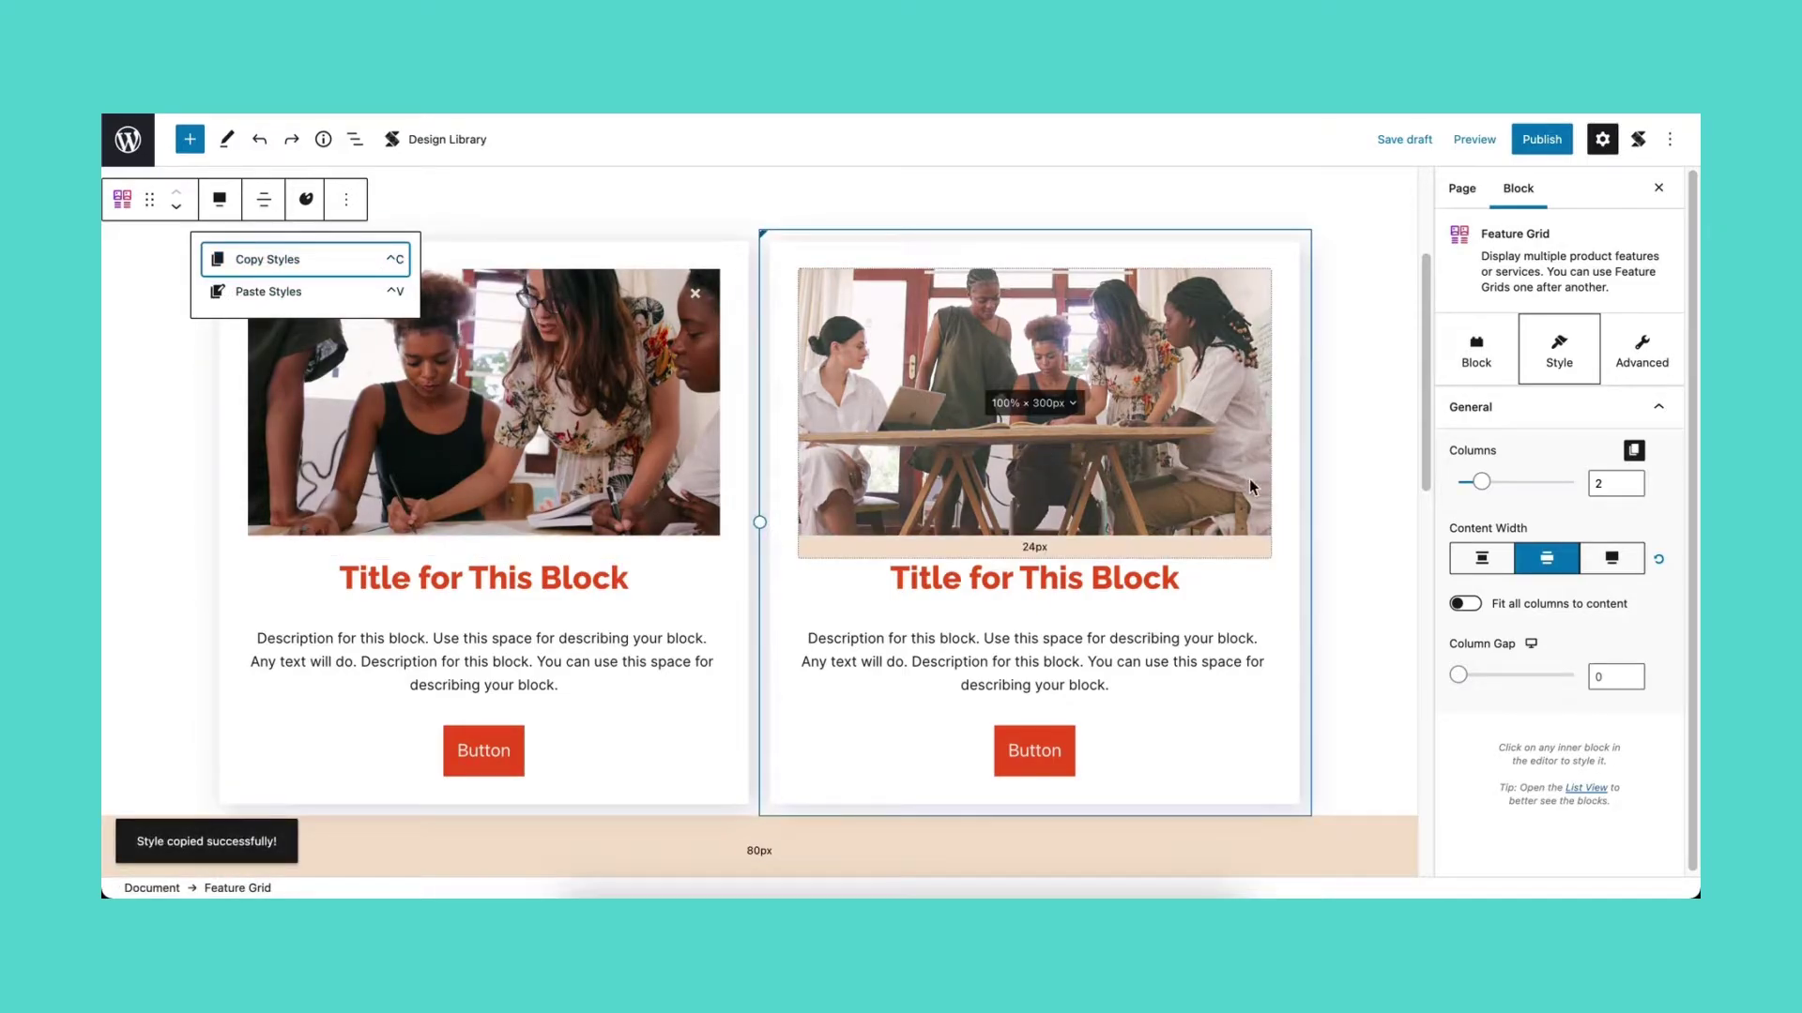
left_click(1377, 497)
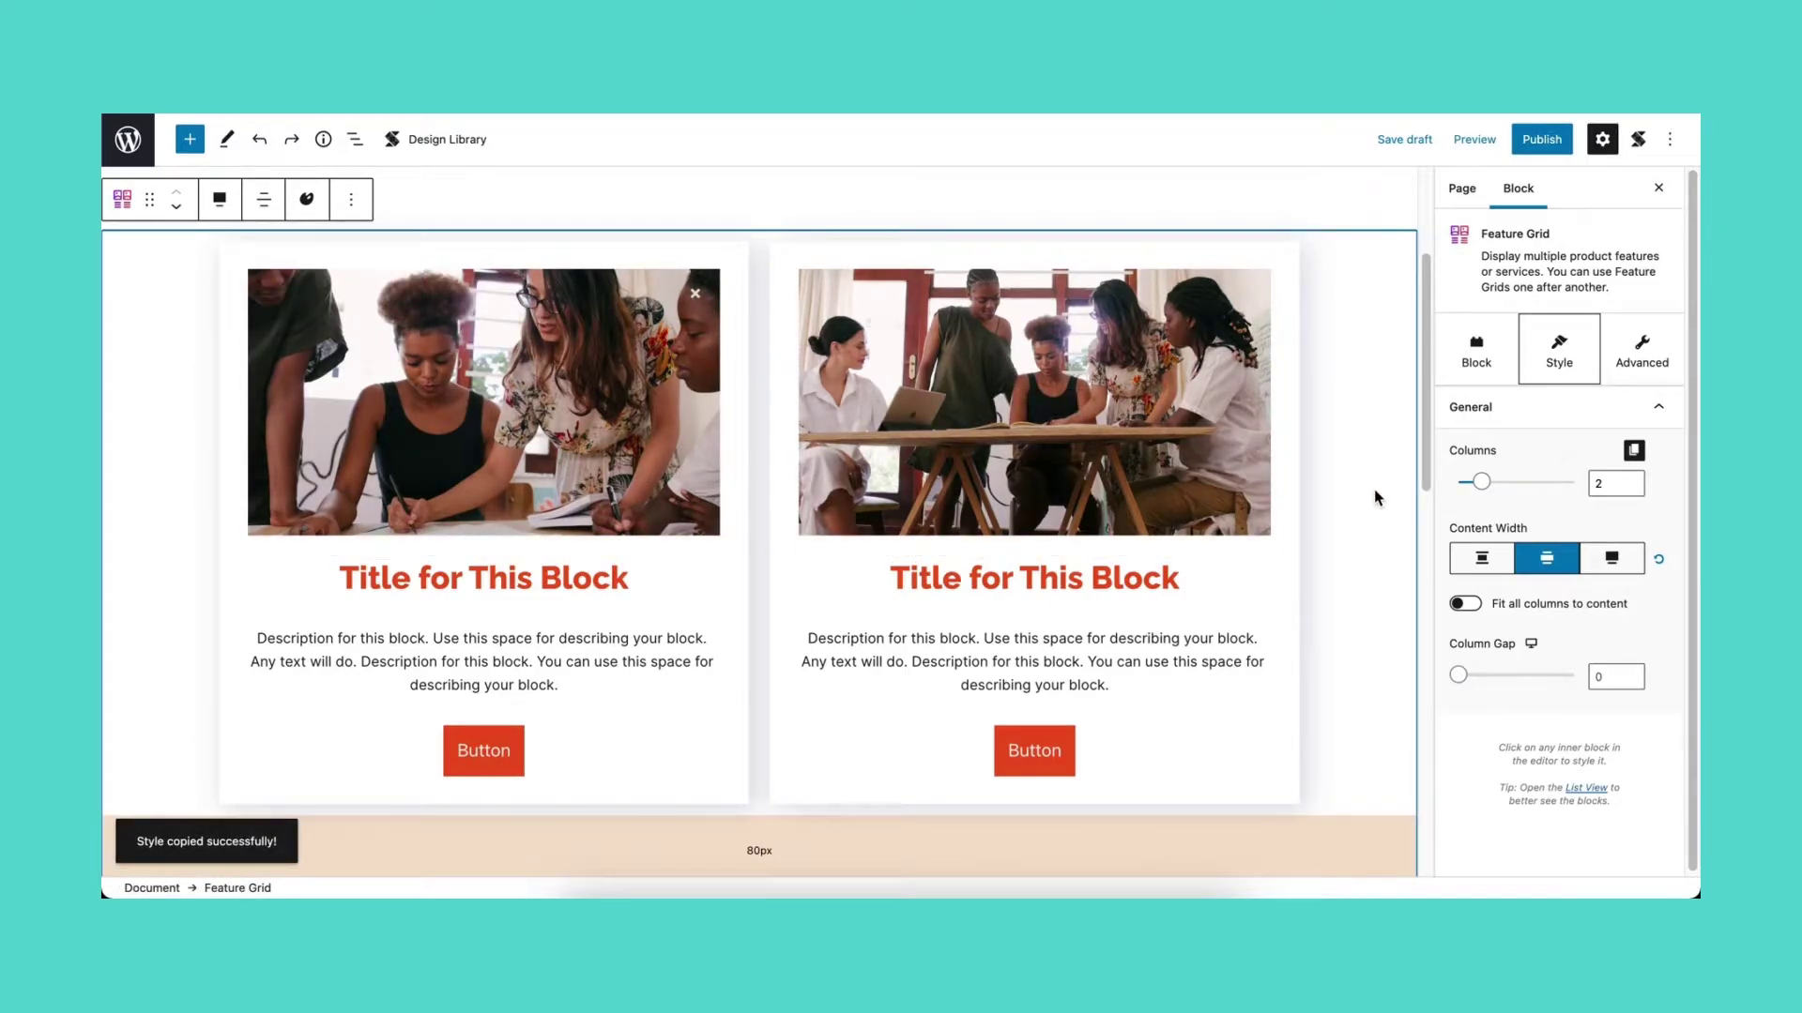
scroll(1375, 495, "down", 6)
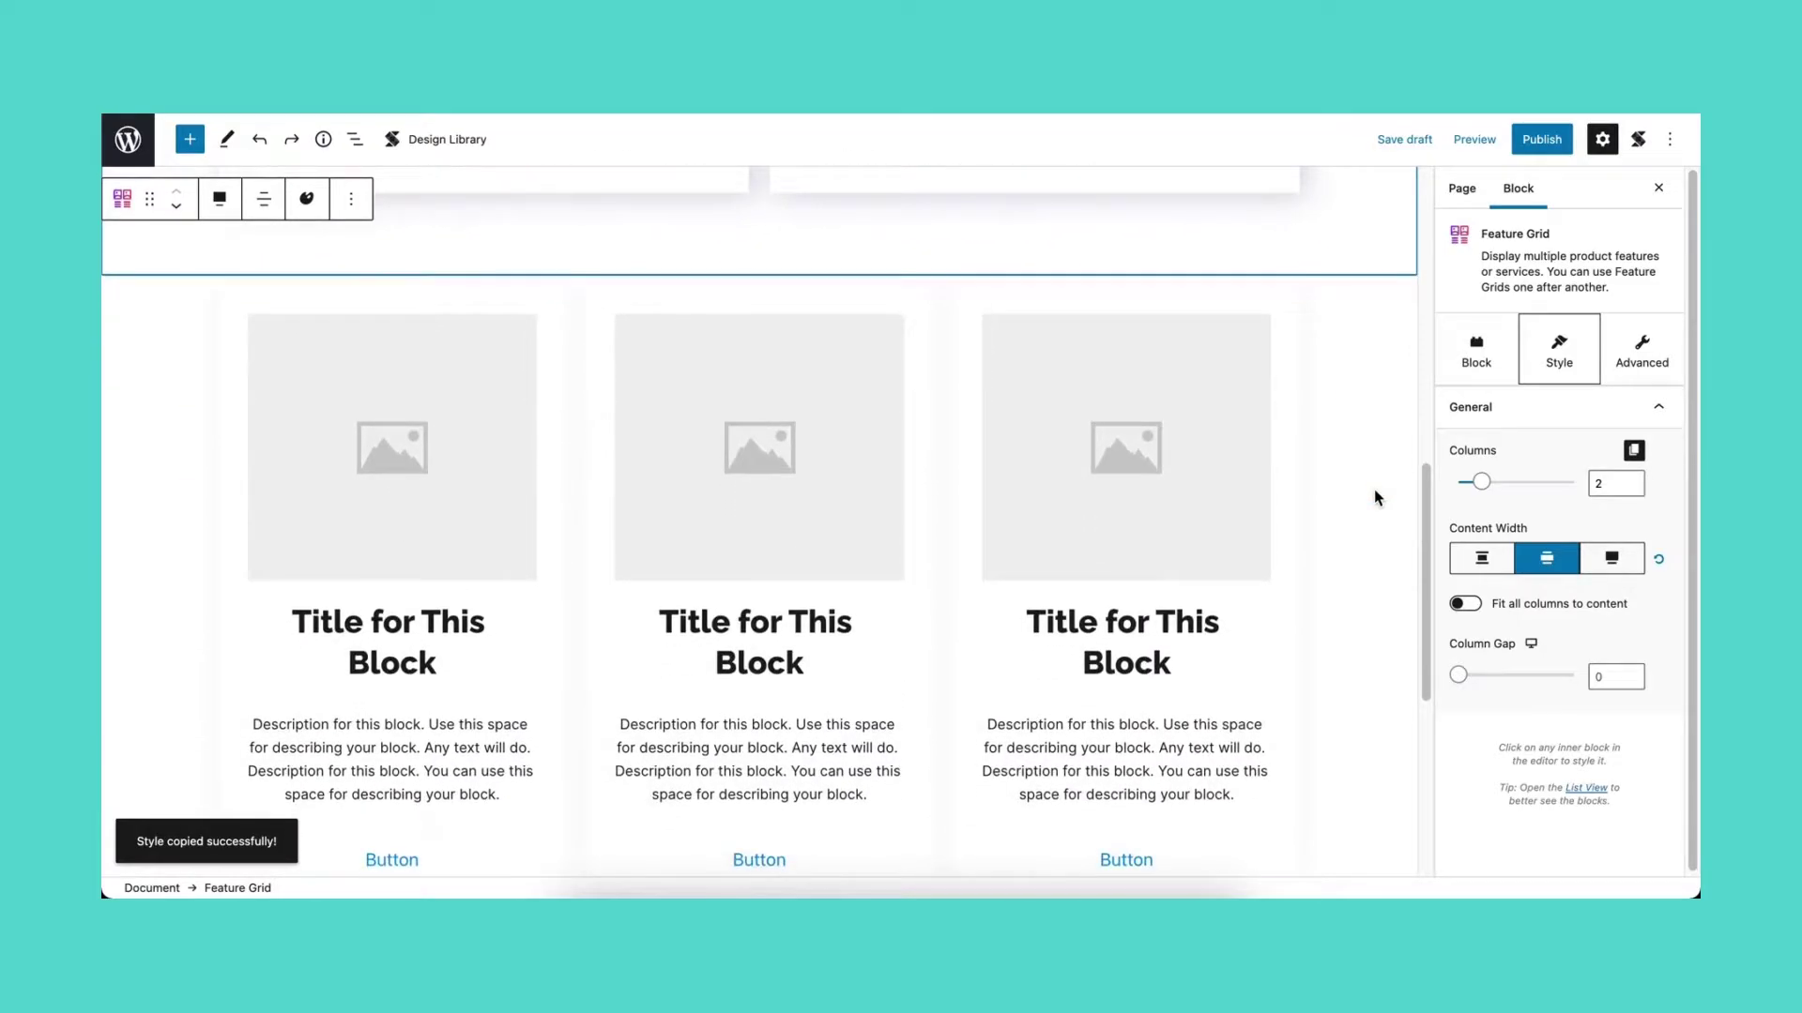
scroll(1376, 497, "down", 1)
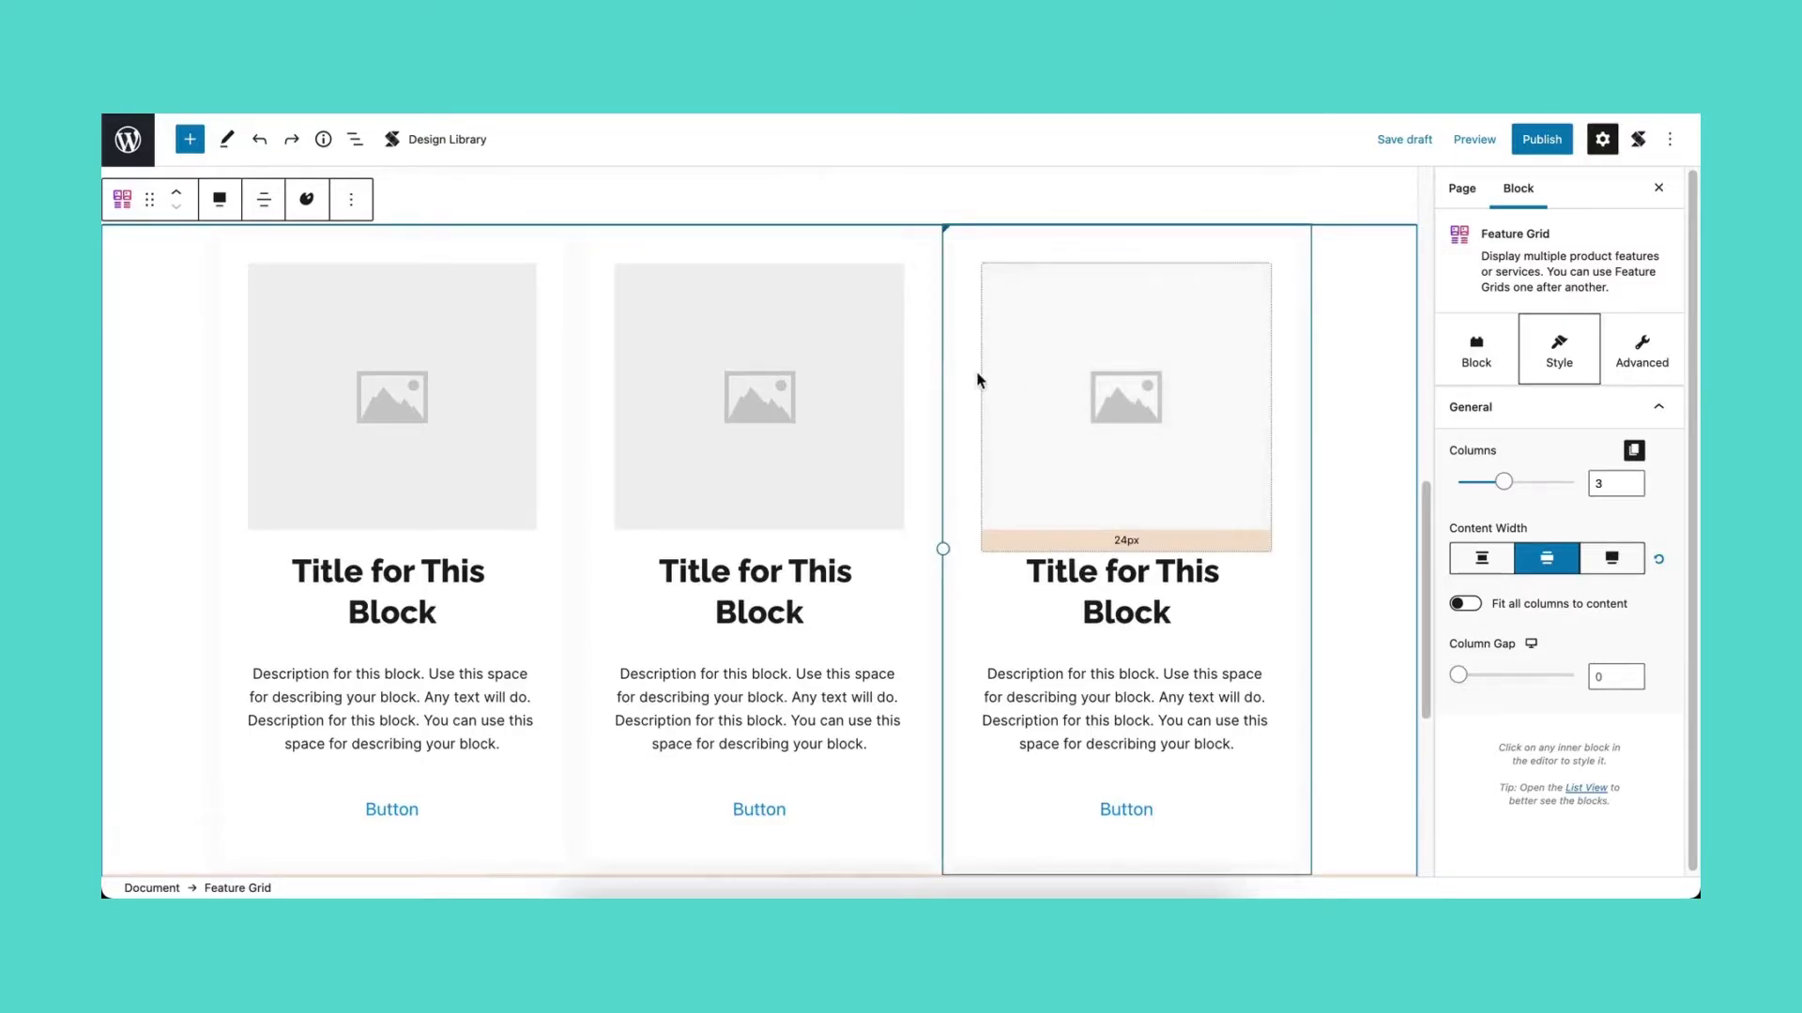
- Paste the copied styles onto the three-column Feature Grid, giving it red titles and buttons
left_click(320, 210)
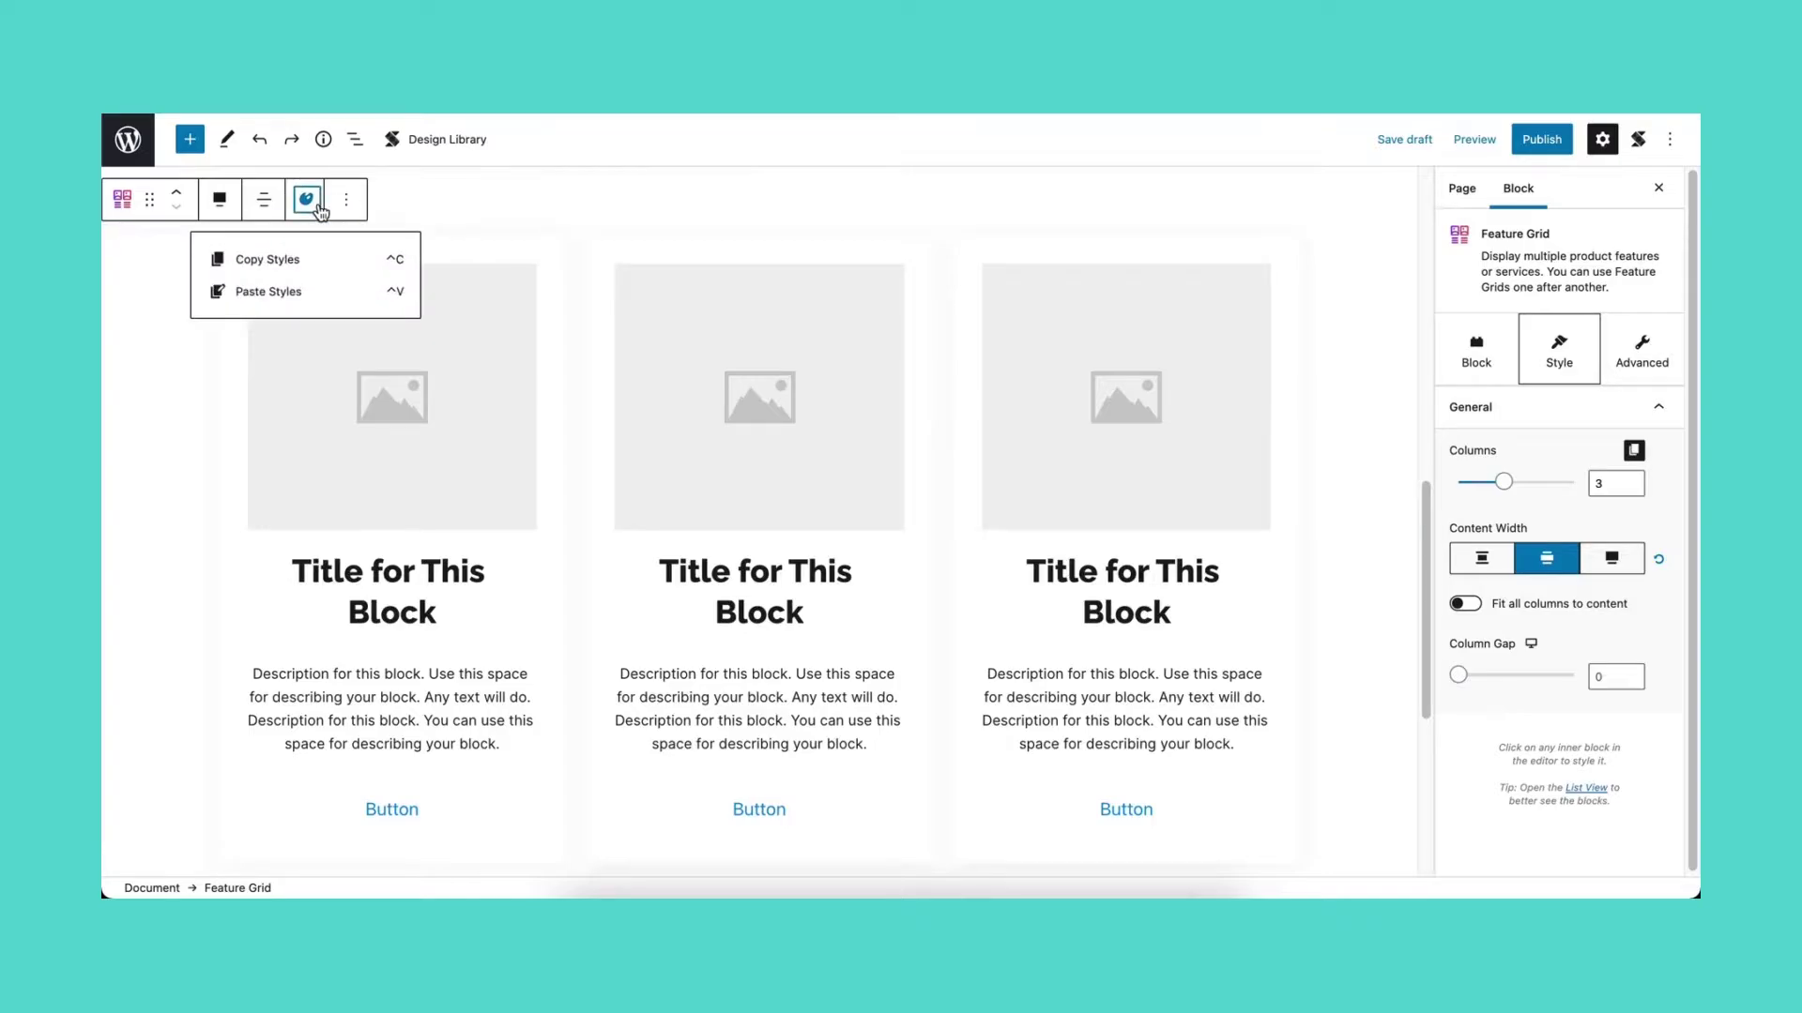
mouse_move(360, 298)
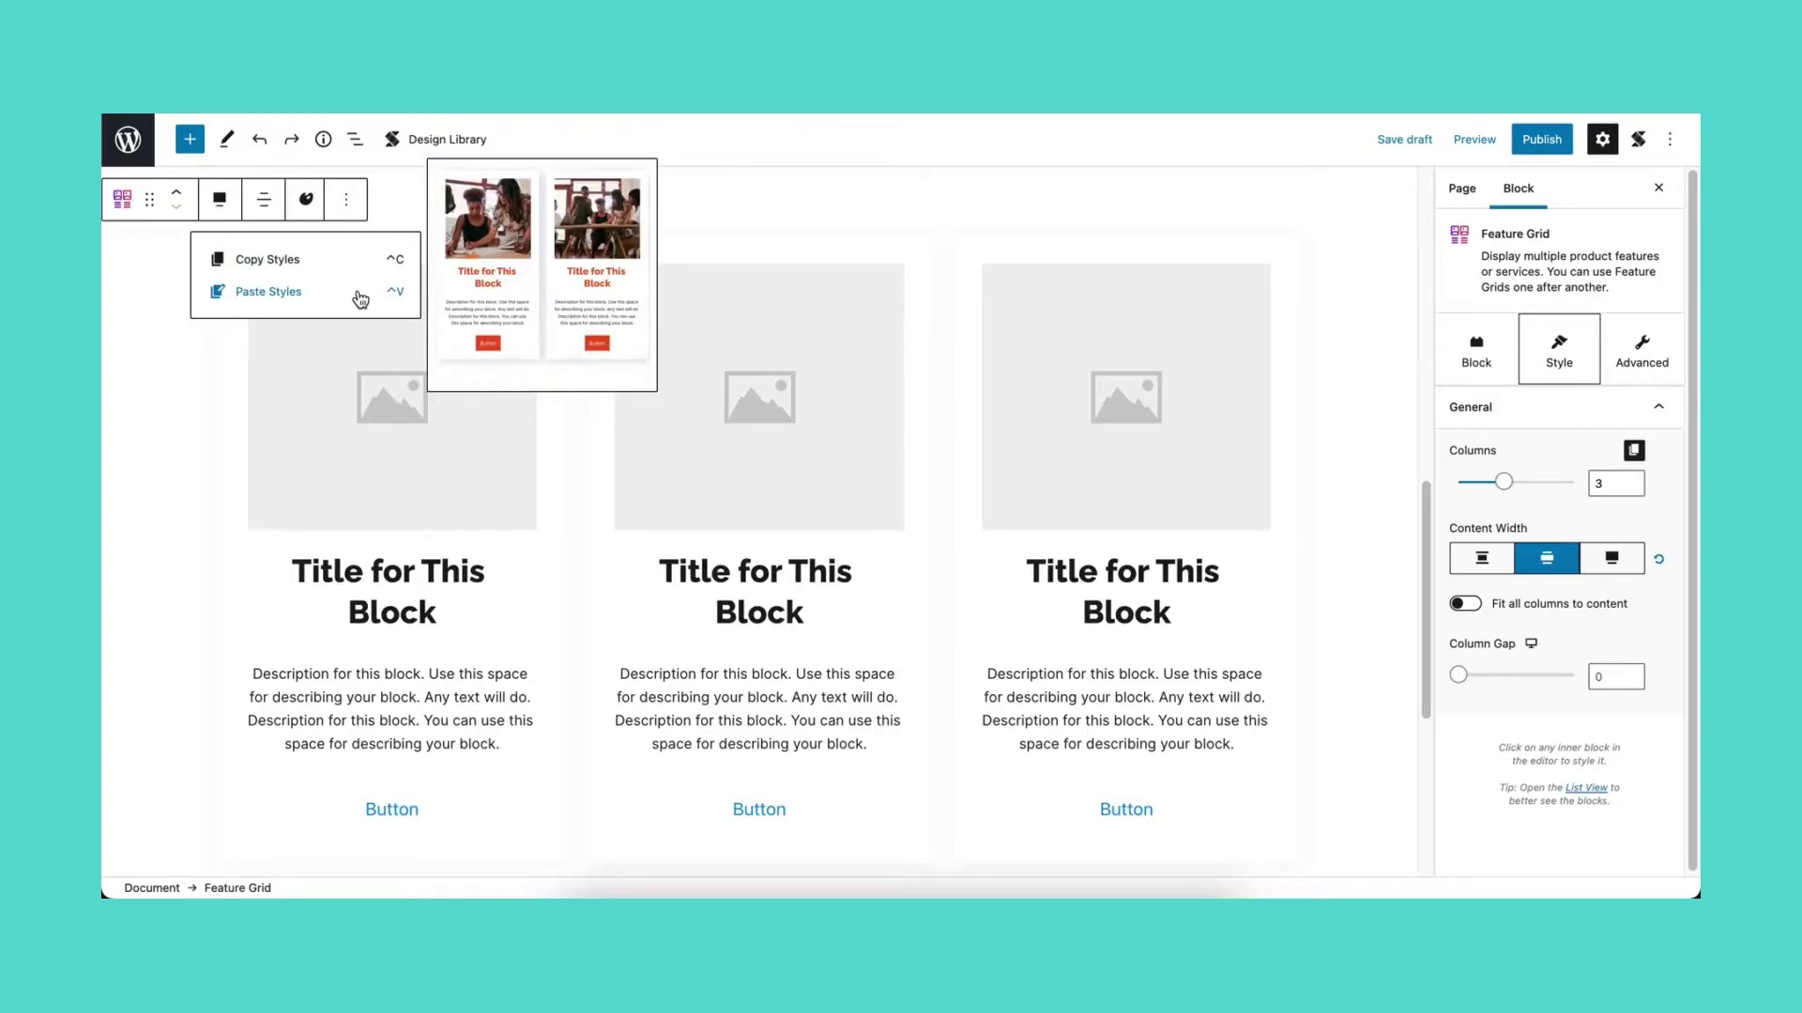
left_click(360, 298)
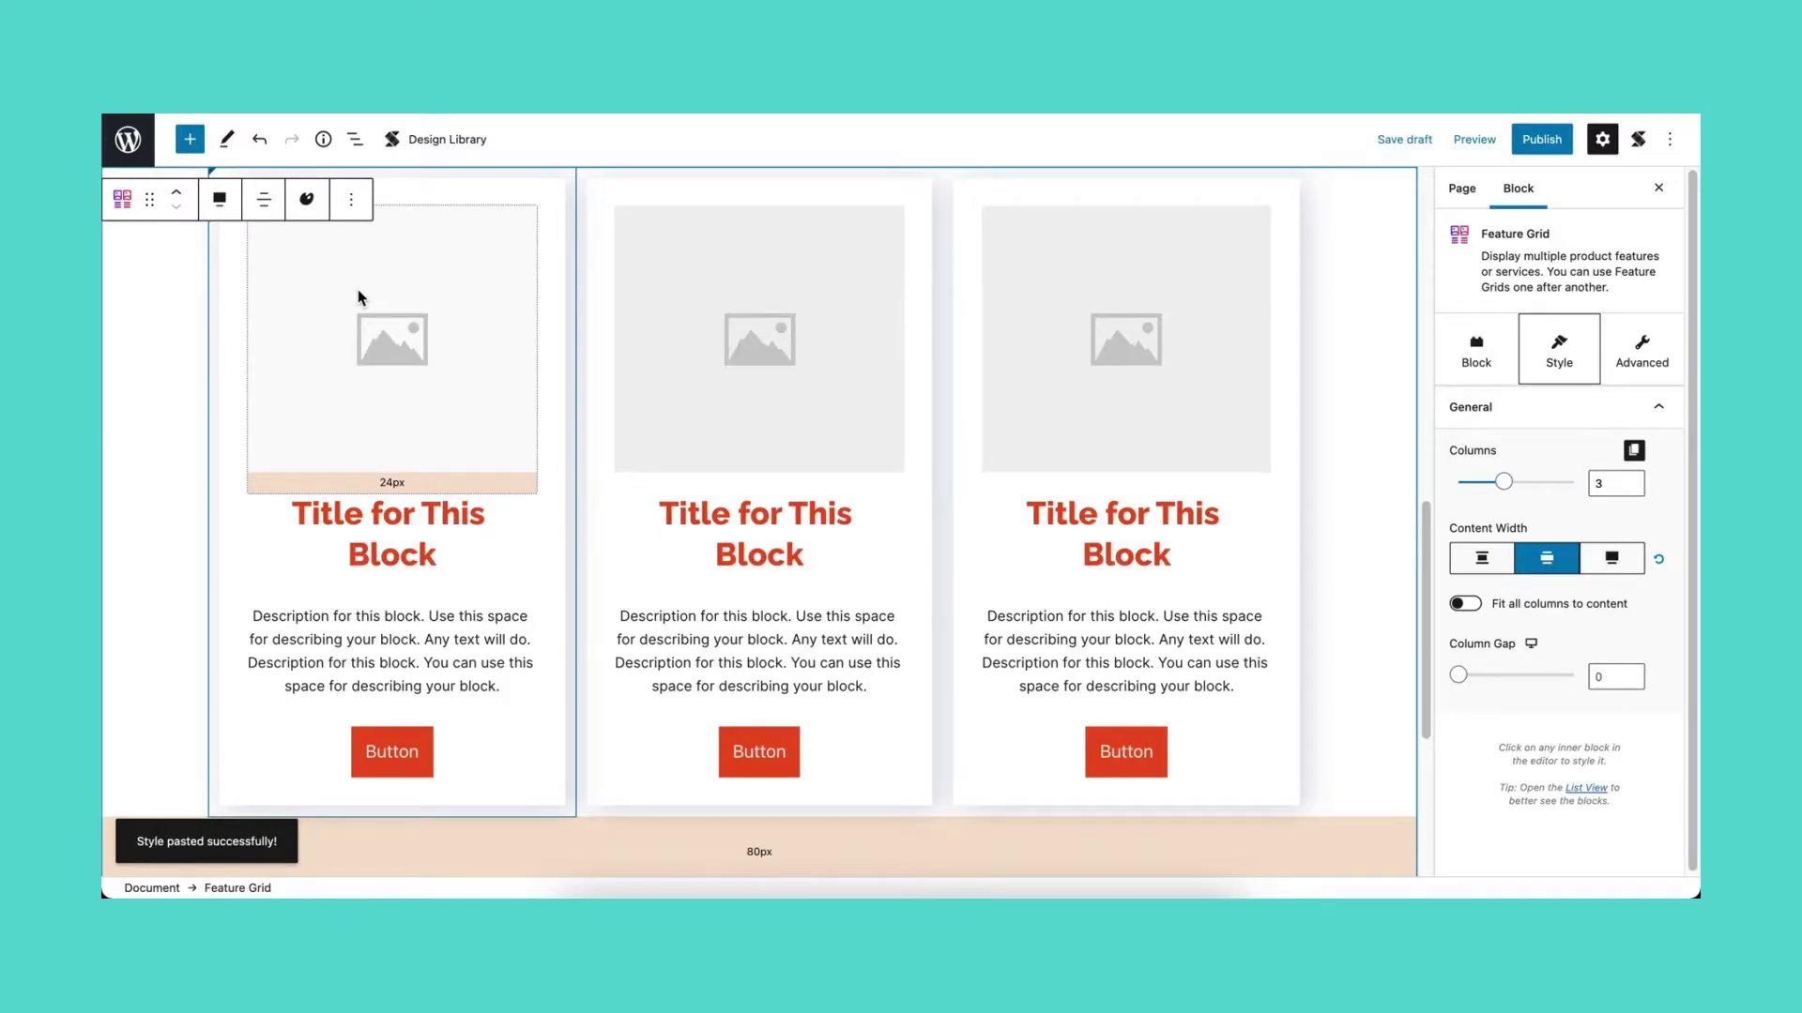
- Insert the woman-with-coffee, woman-beside-plant and woman-at-laptop photos into the three grid images
left_click(359, 296)
left_click(361, 298)
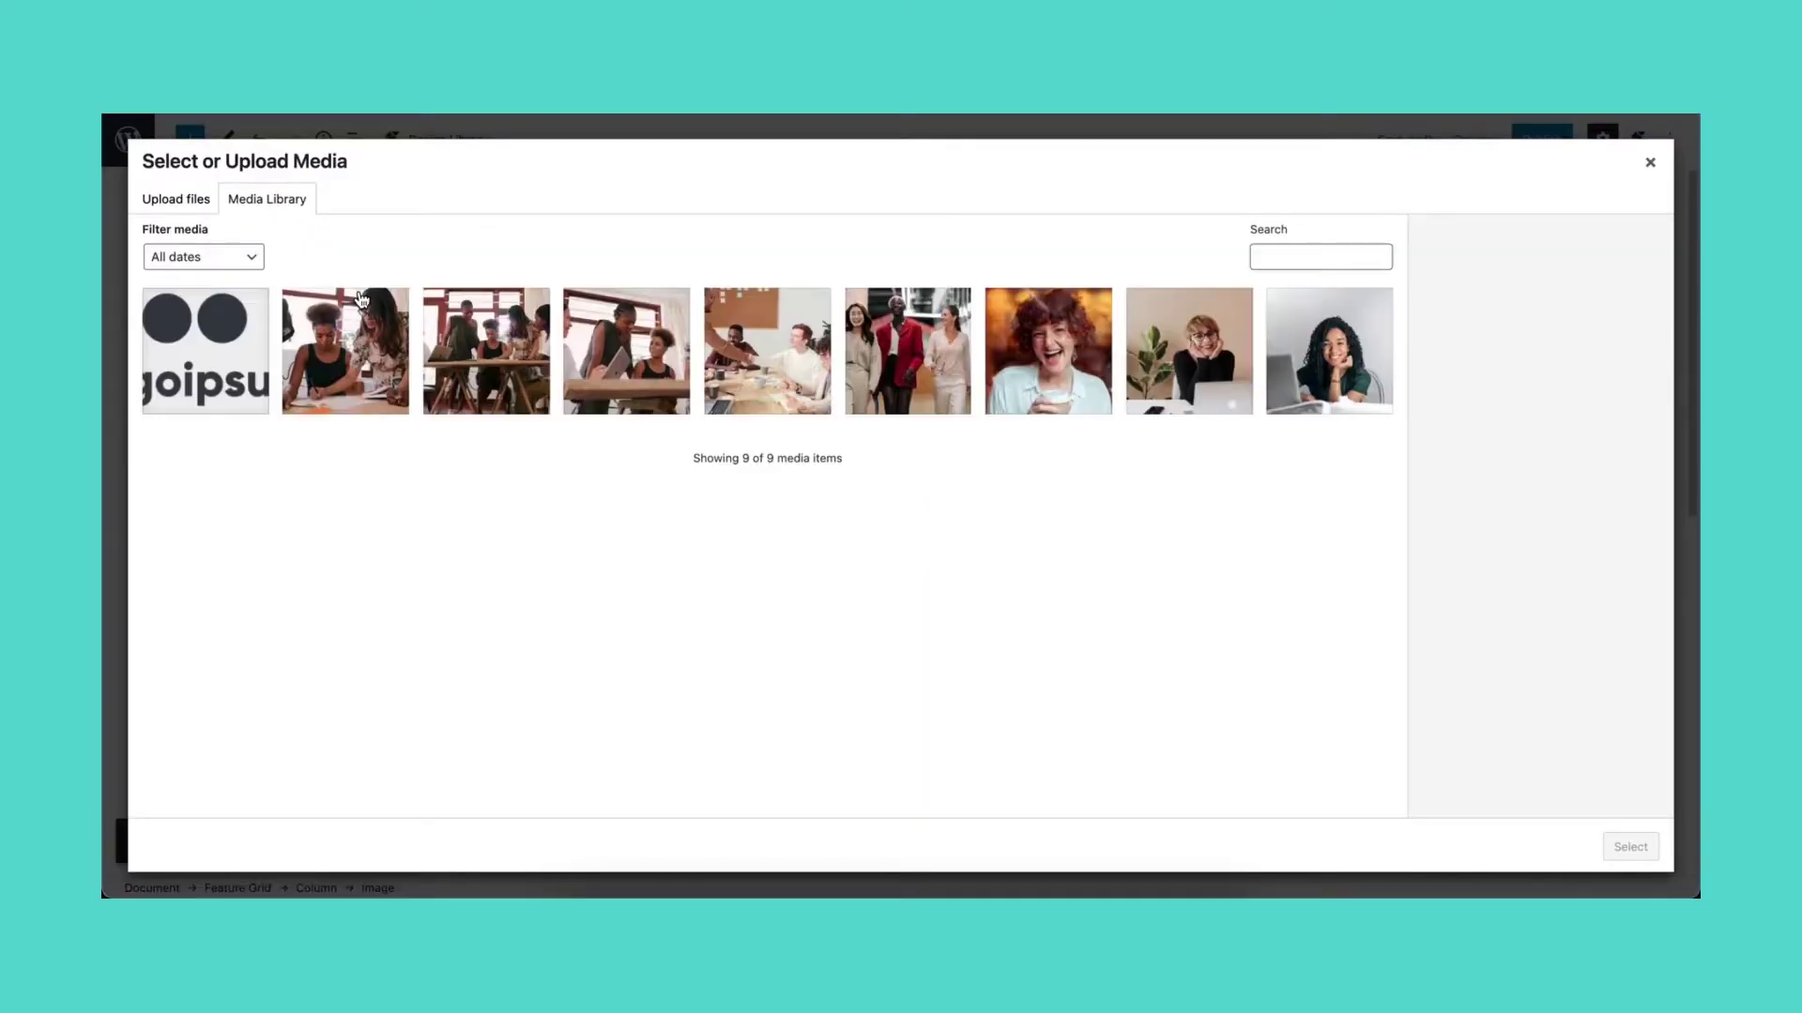
left_click(1046, 367)
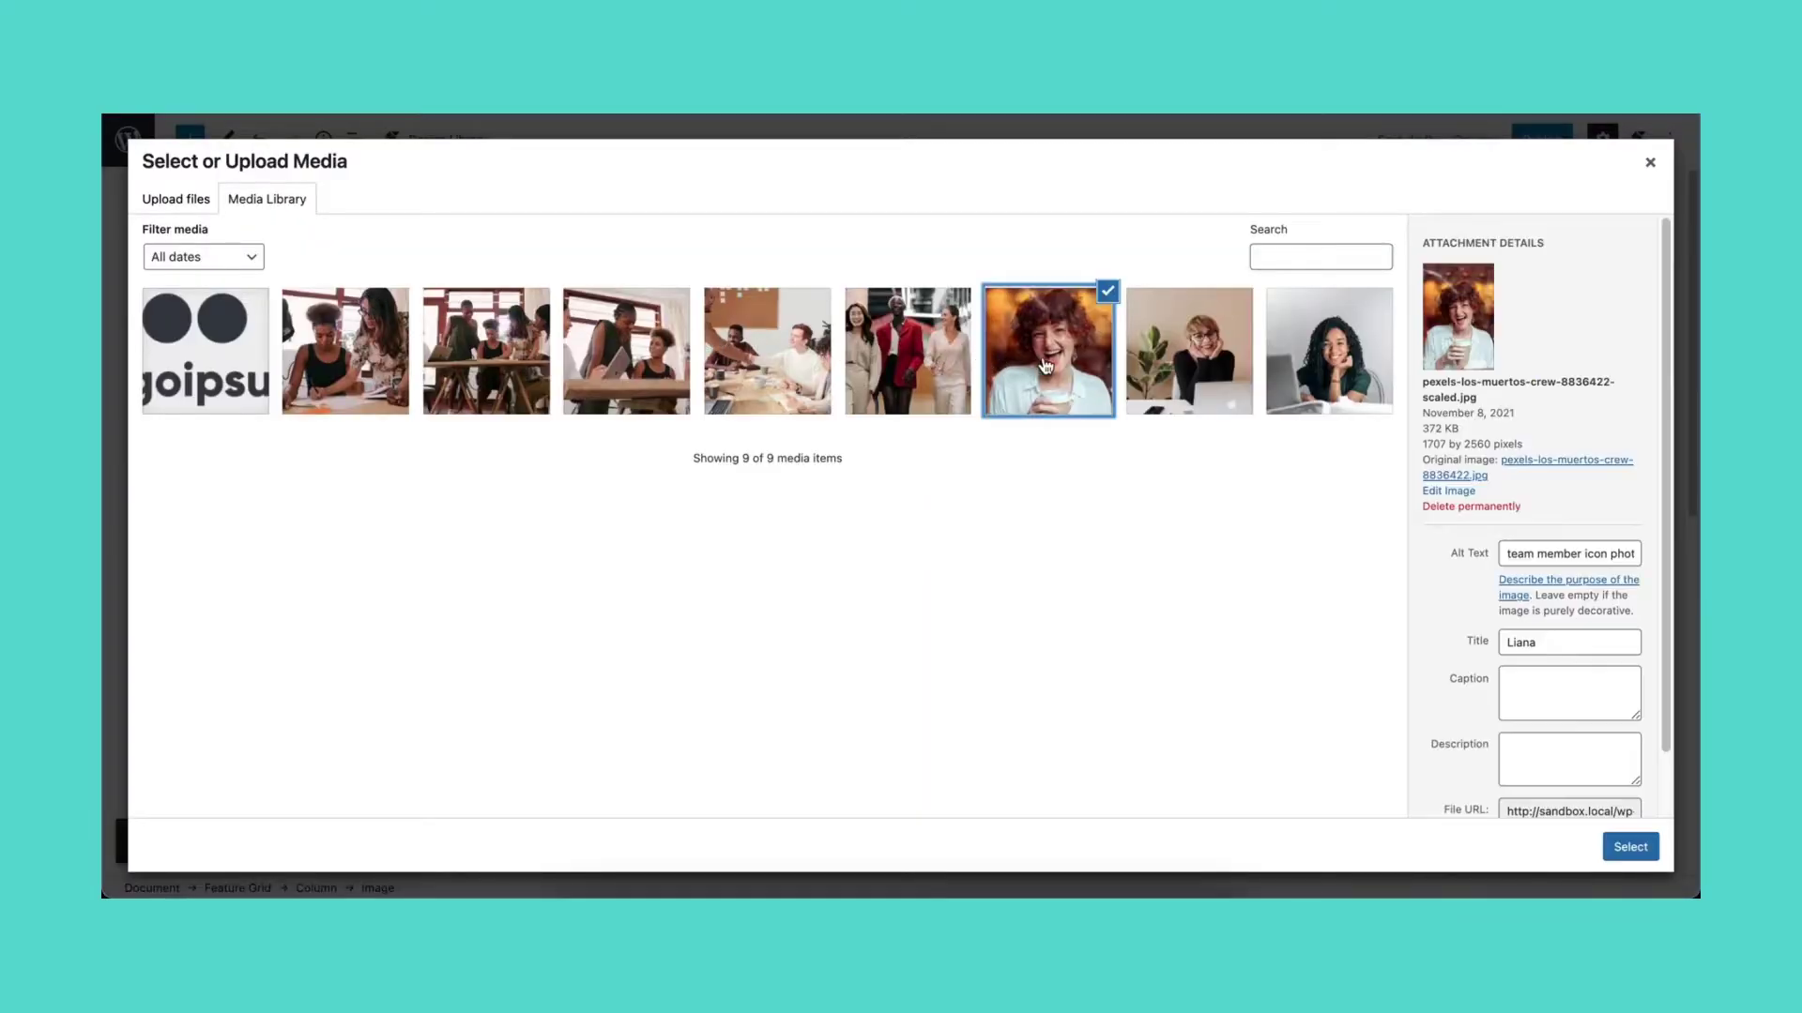
left_click(1604, 848)
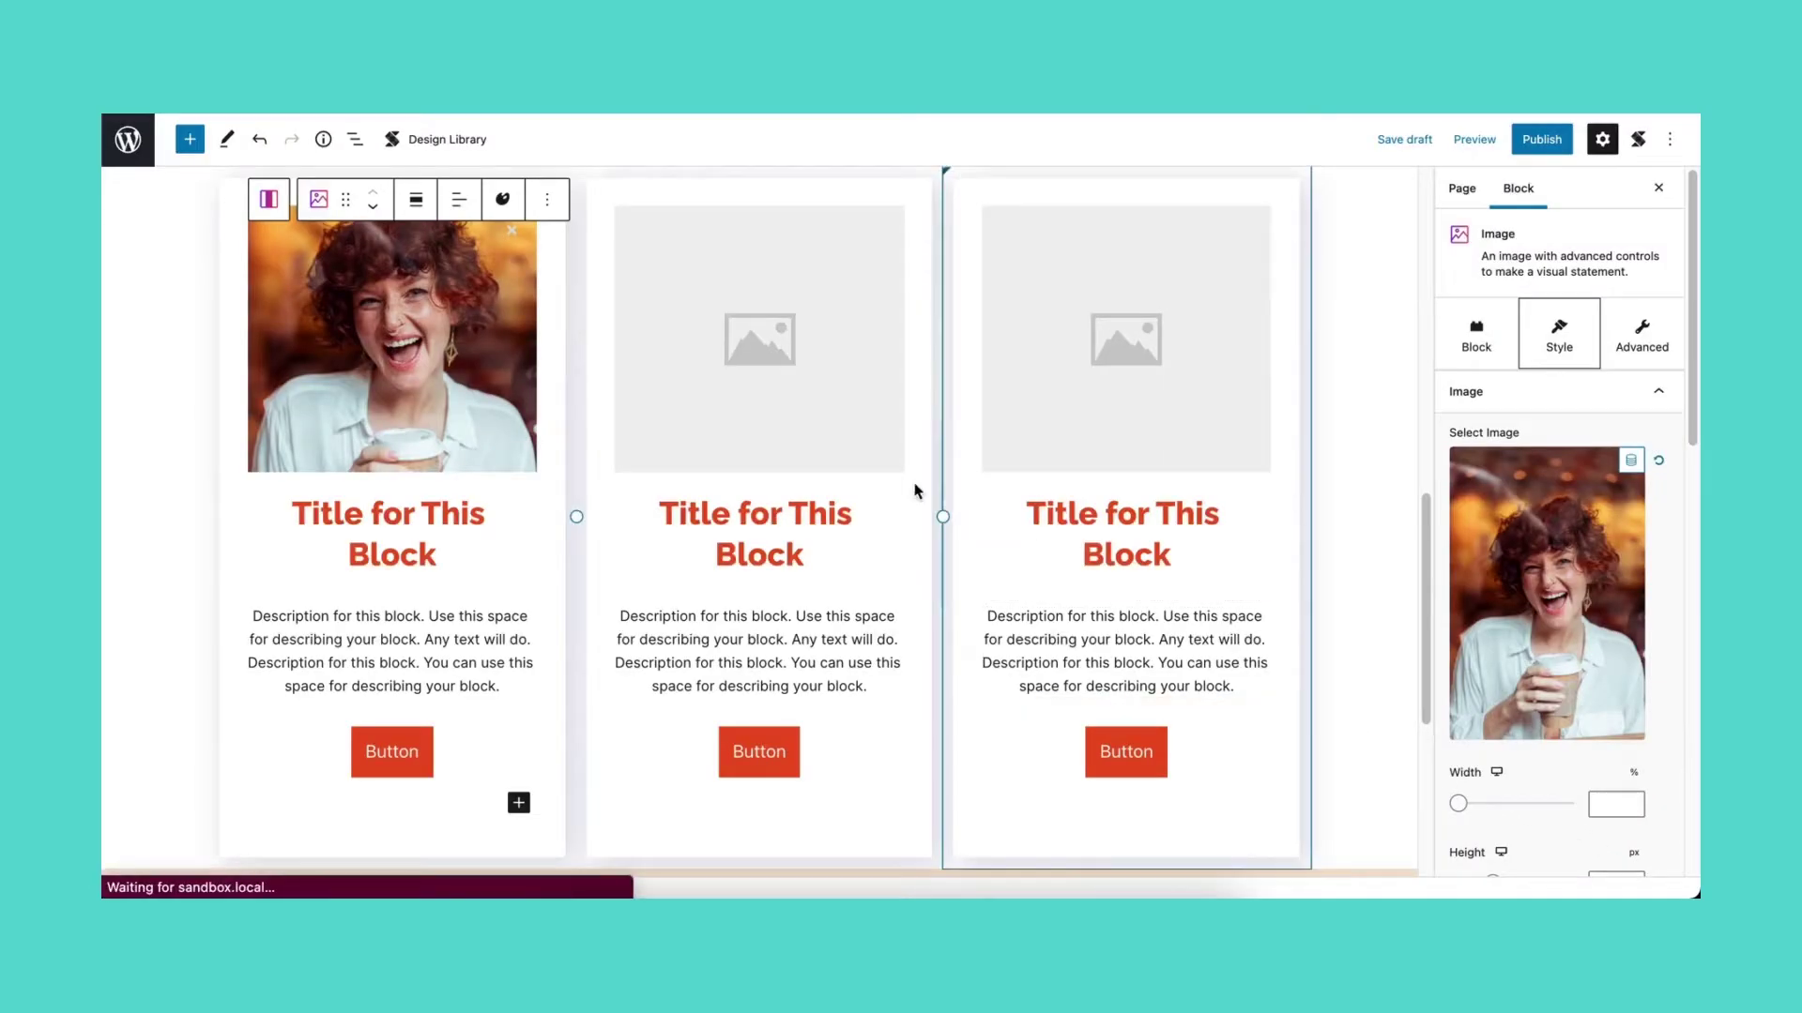
left_click(818, 429)
left_click(819, 425)
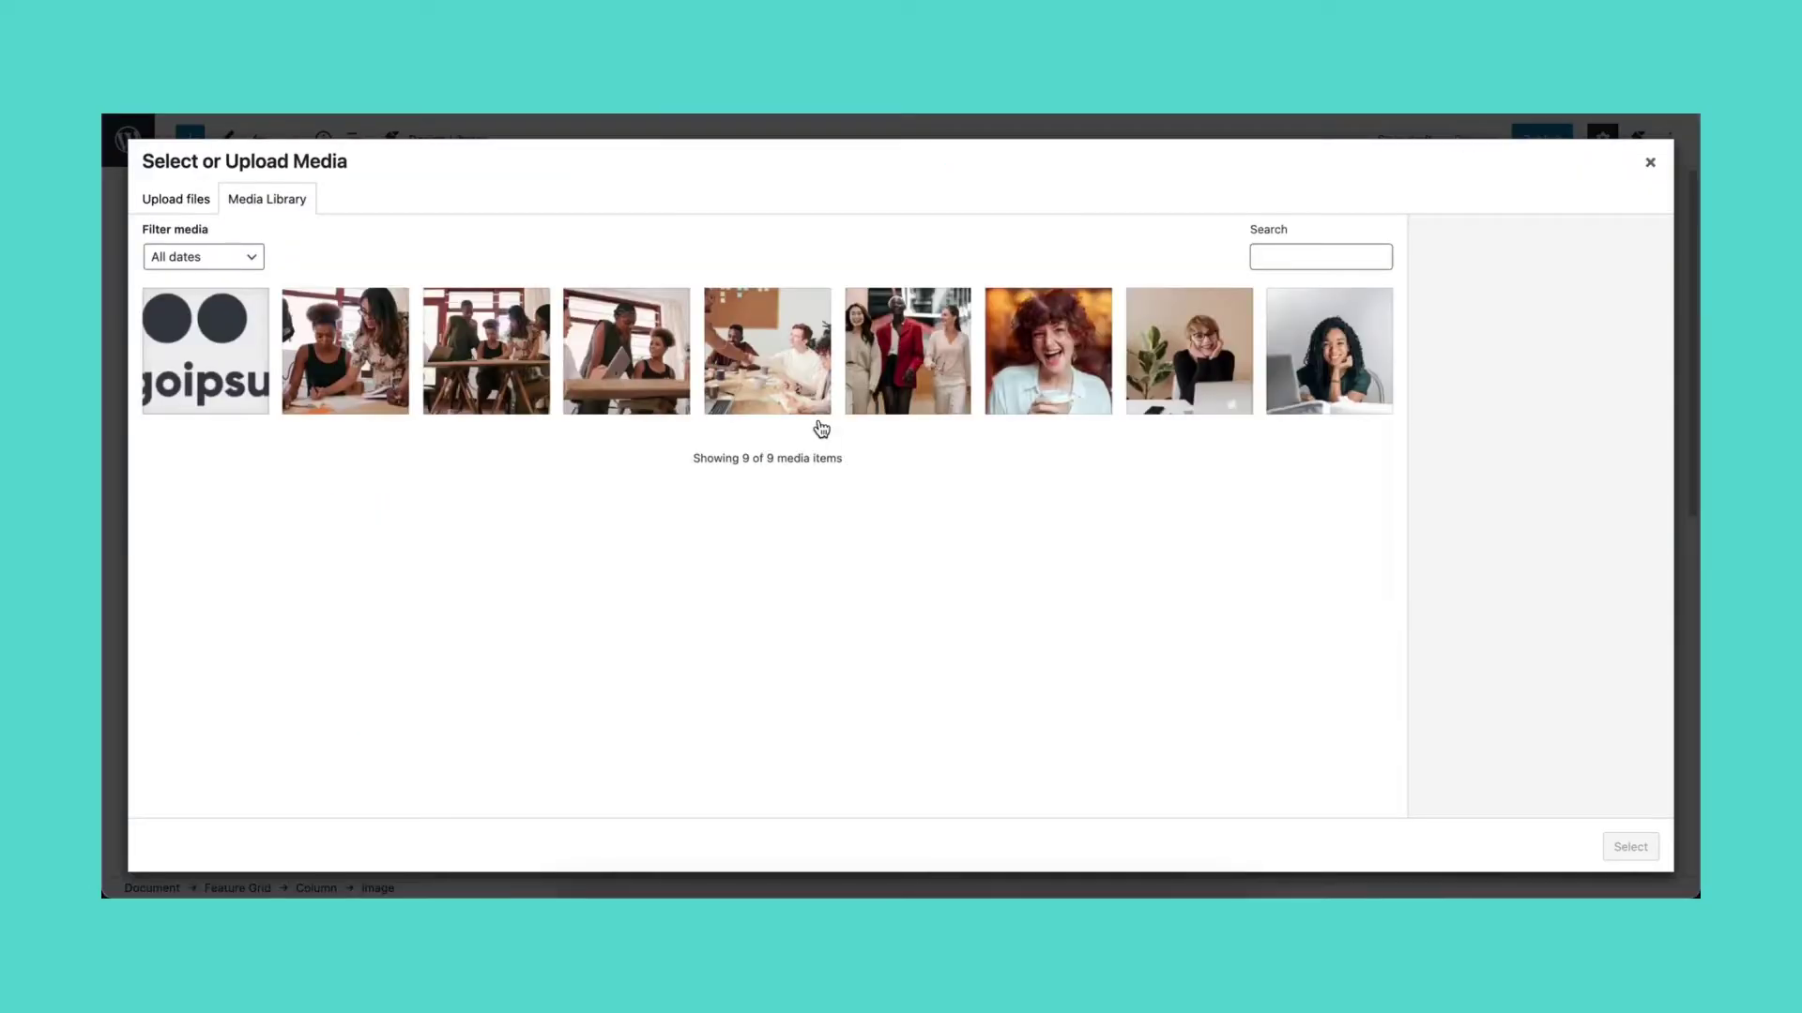
left_click(1142, 404)
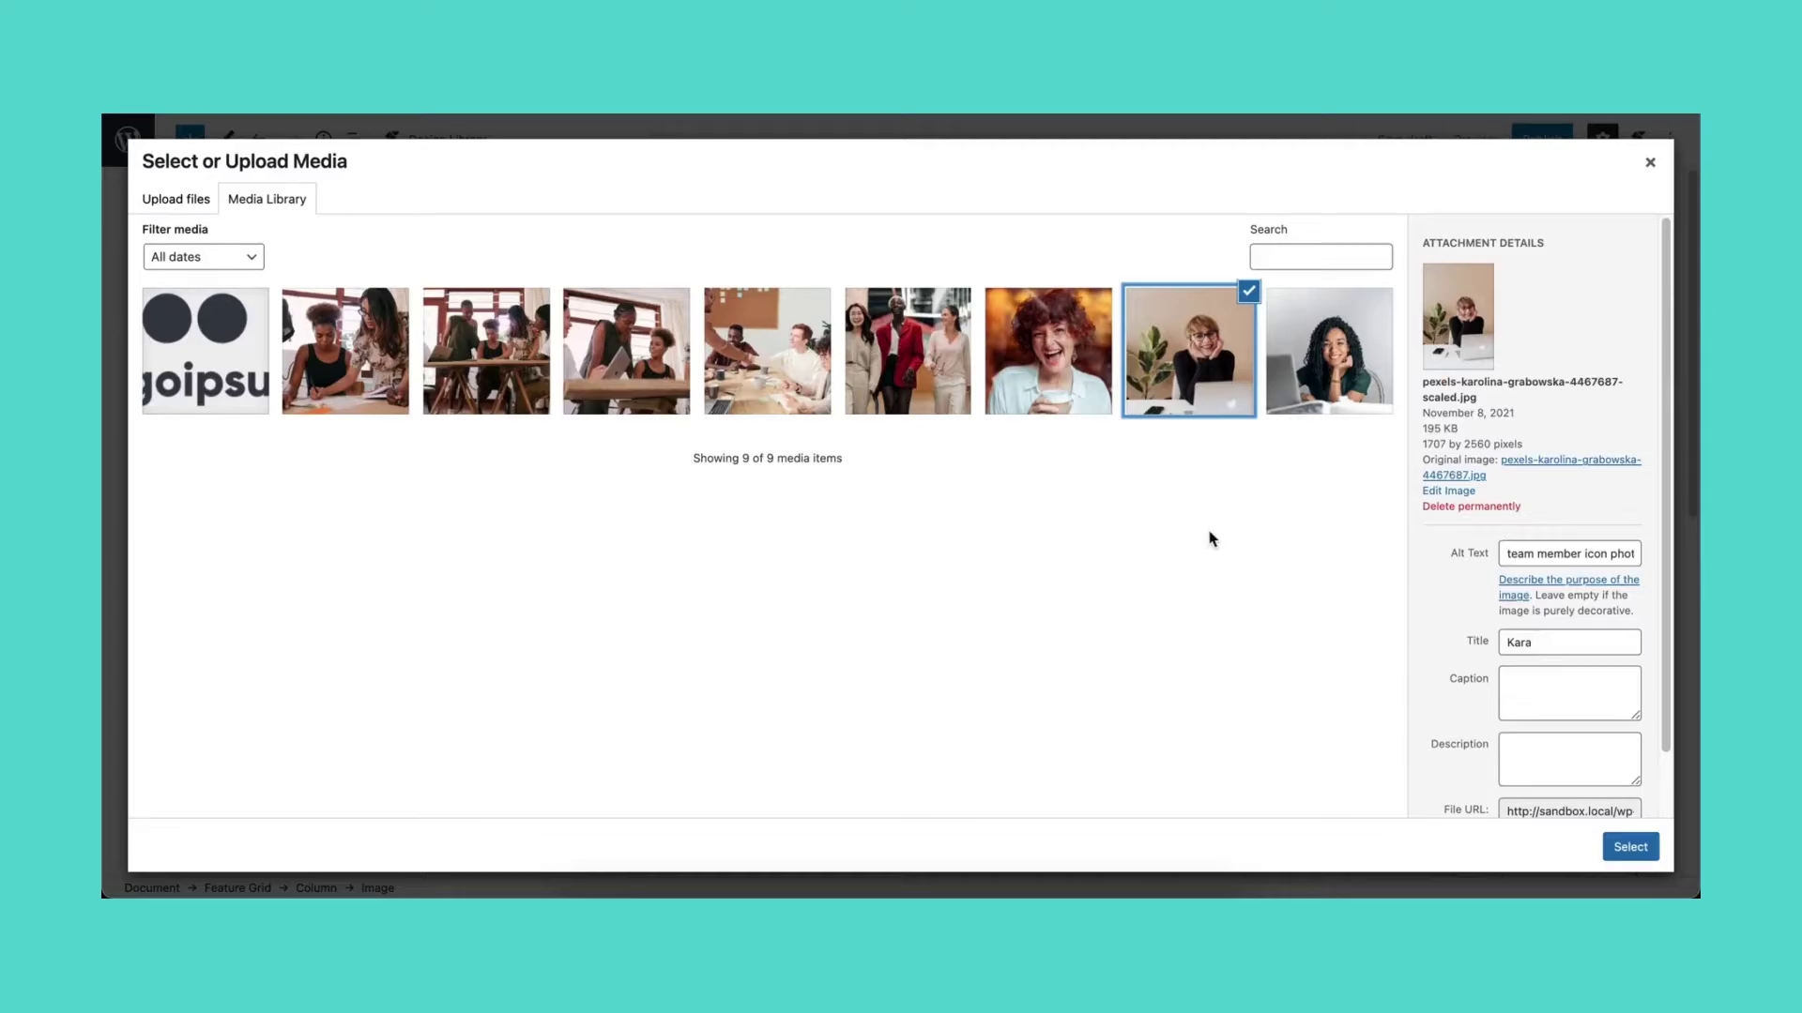
left_click(1608, 848)
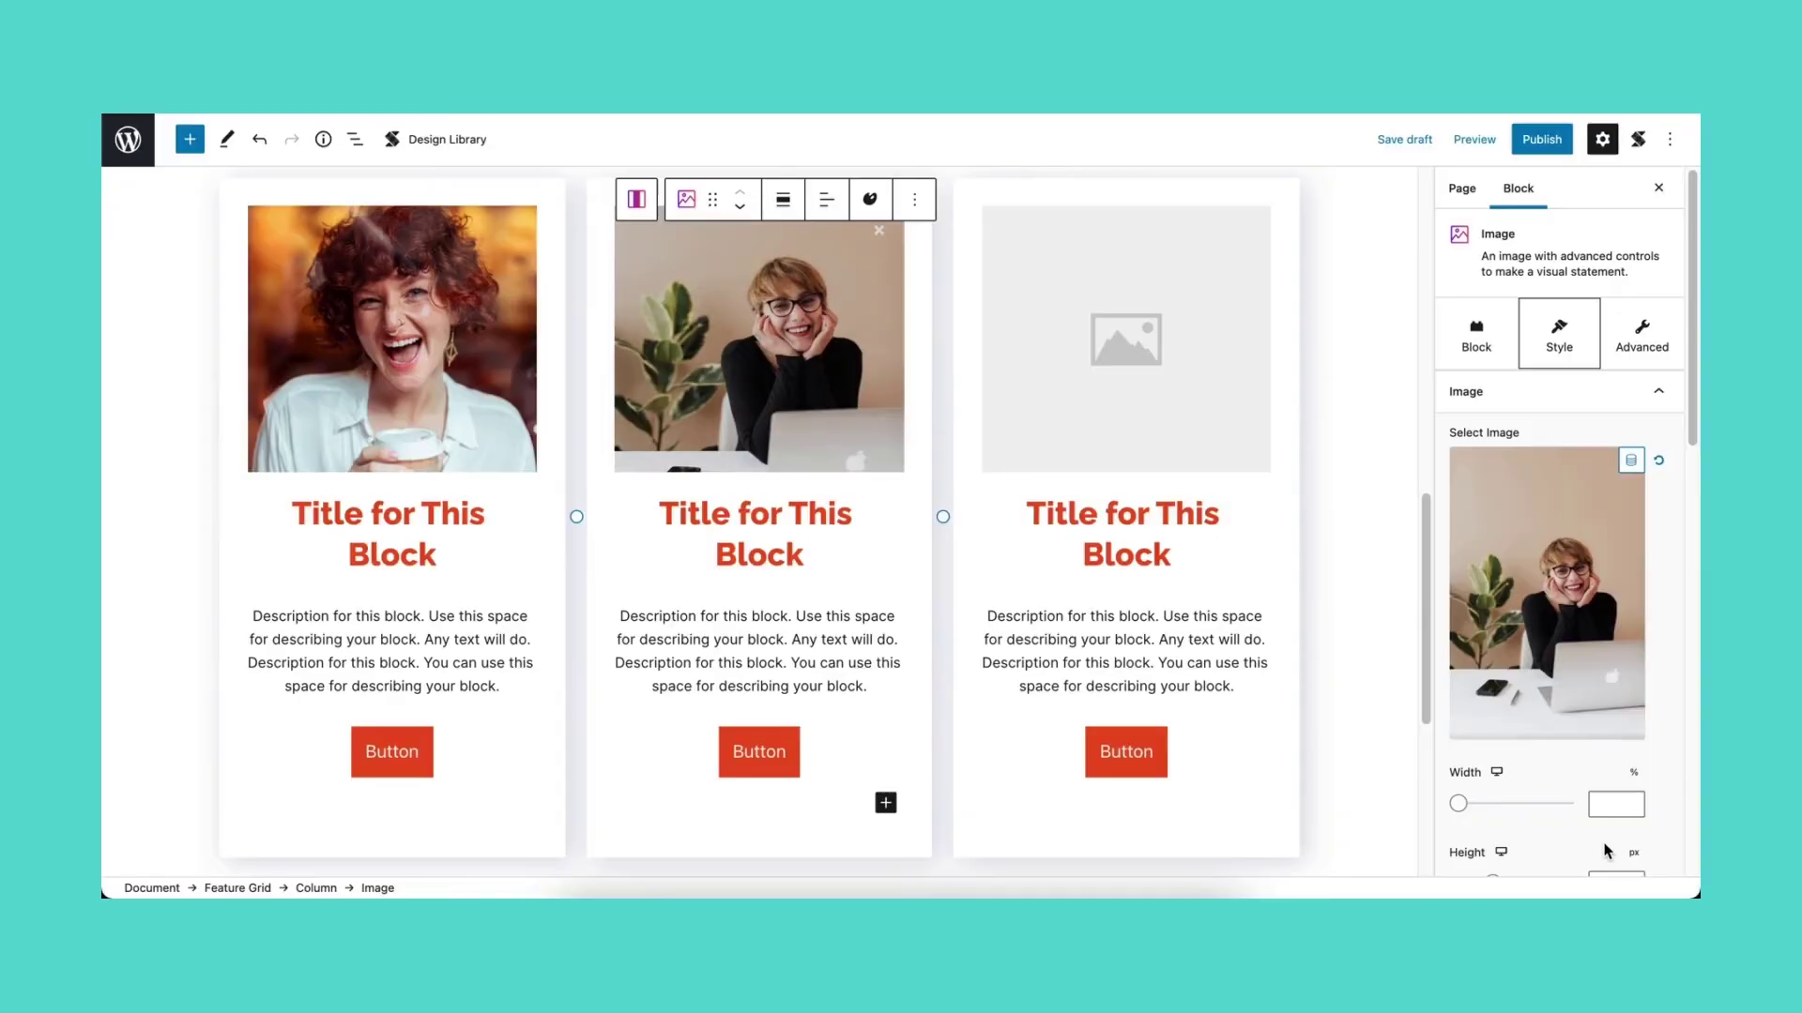
left_click(1063, 324)
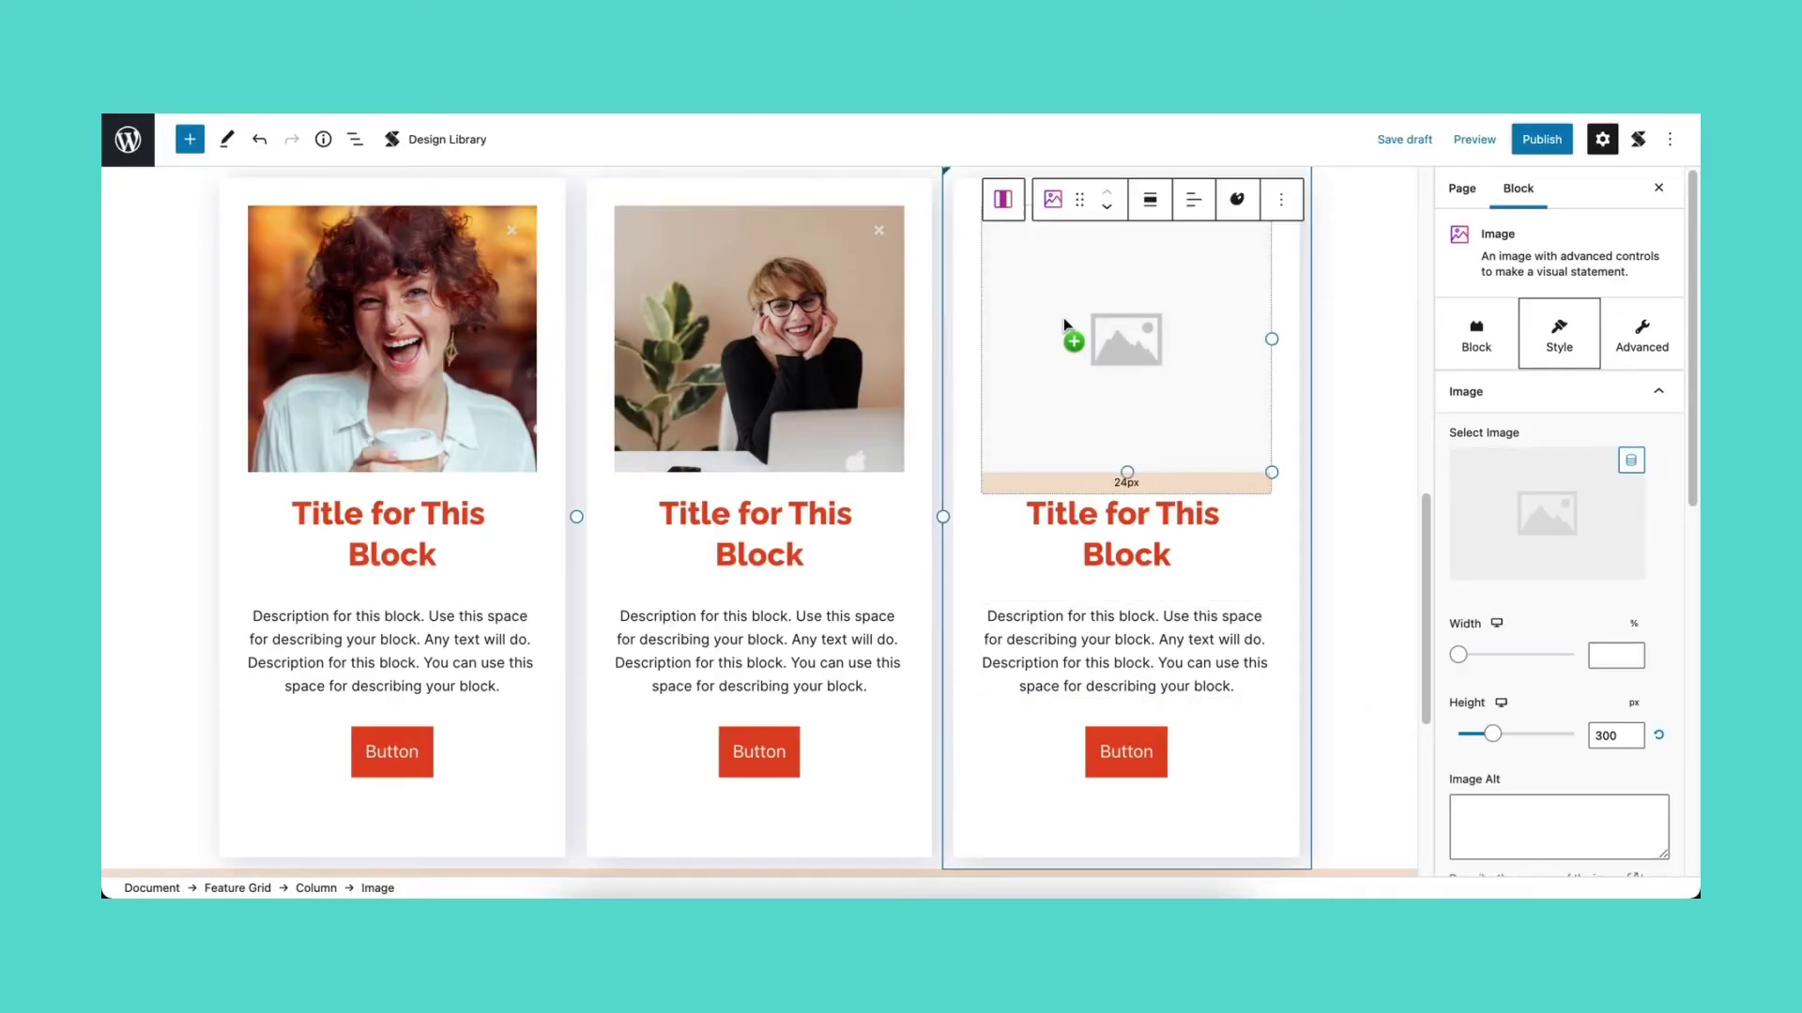
left_click(1064, 322)
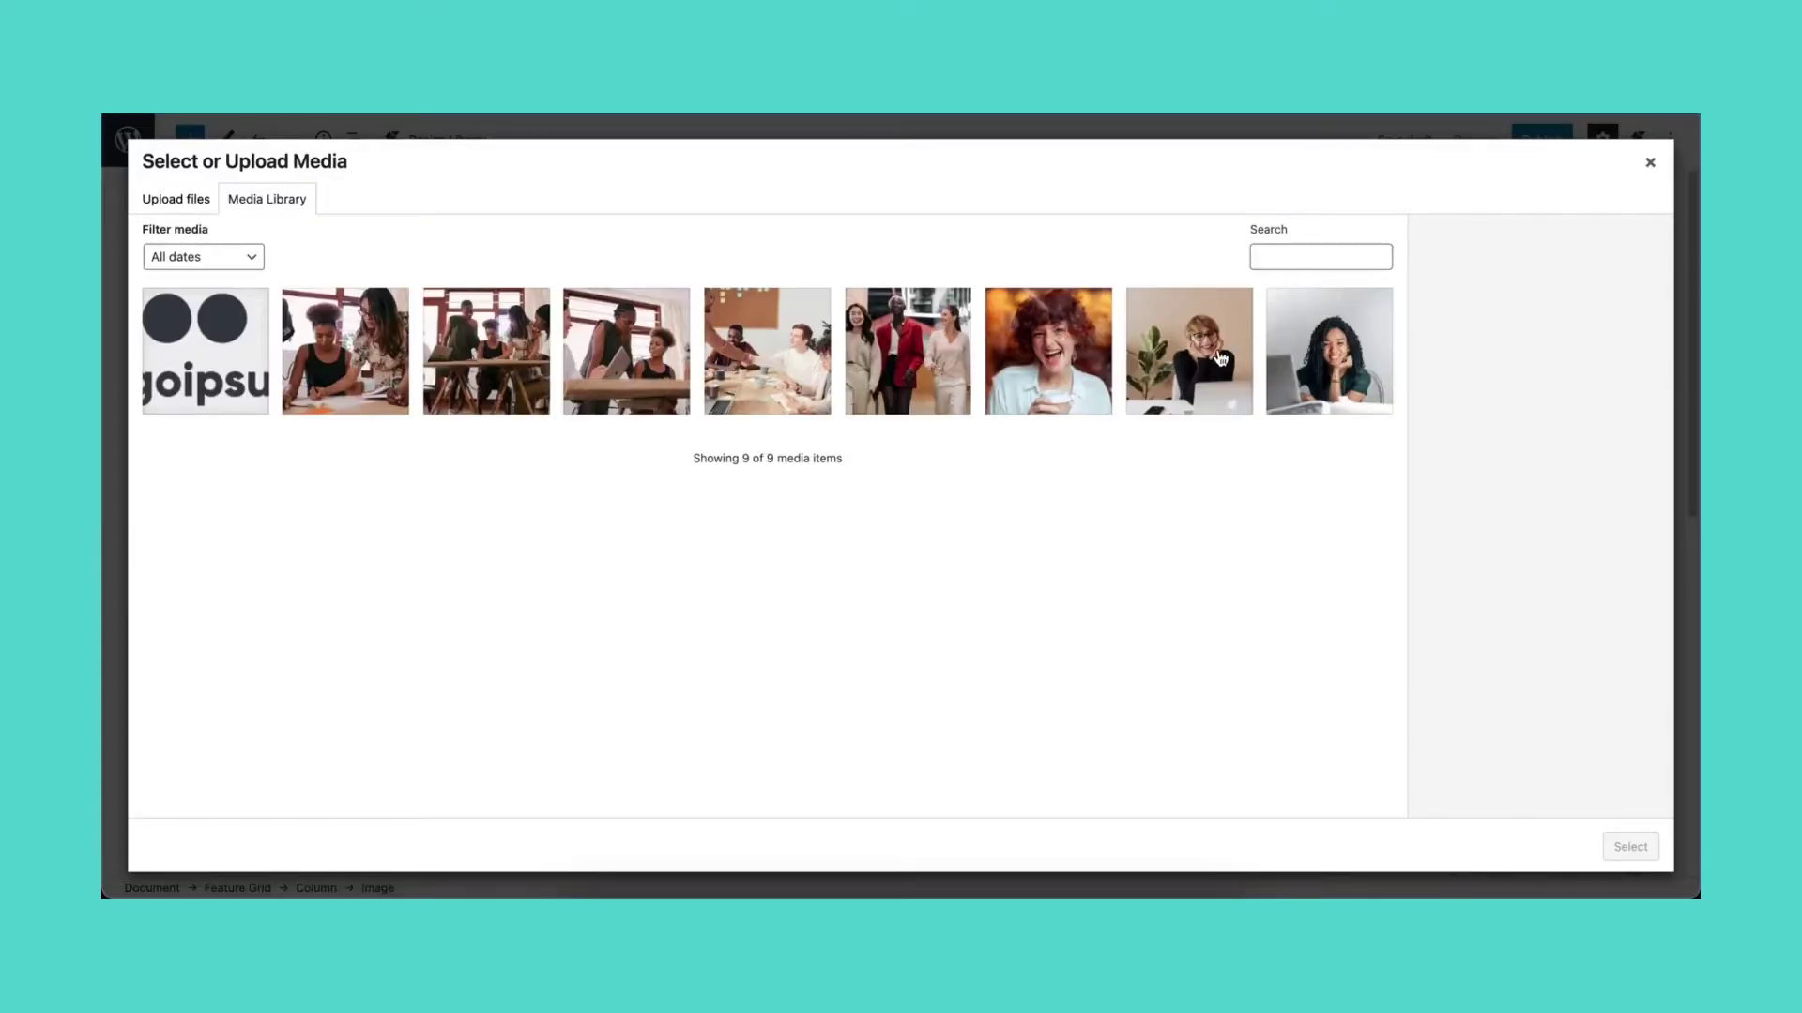
left_click(1281, 369)
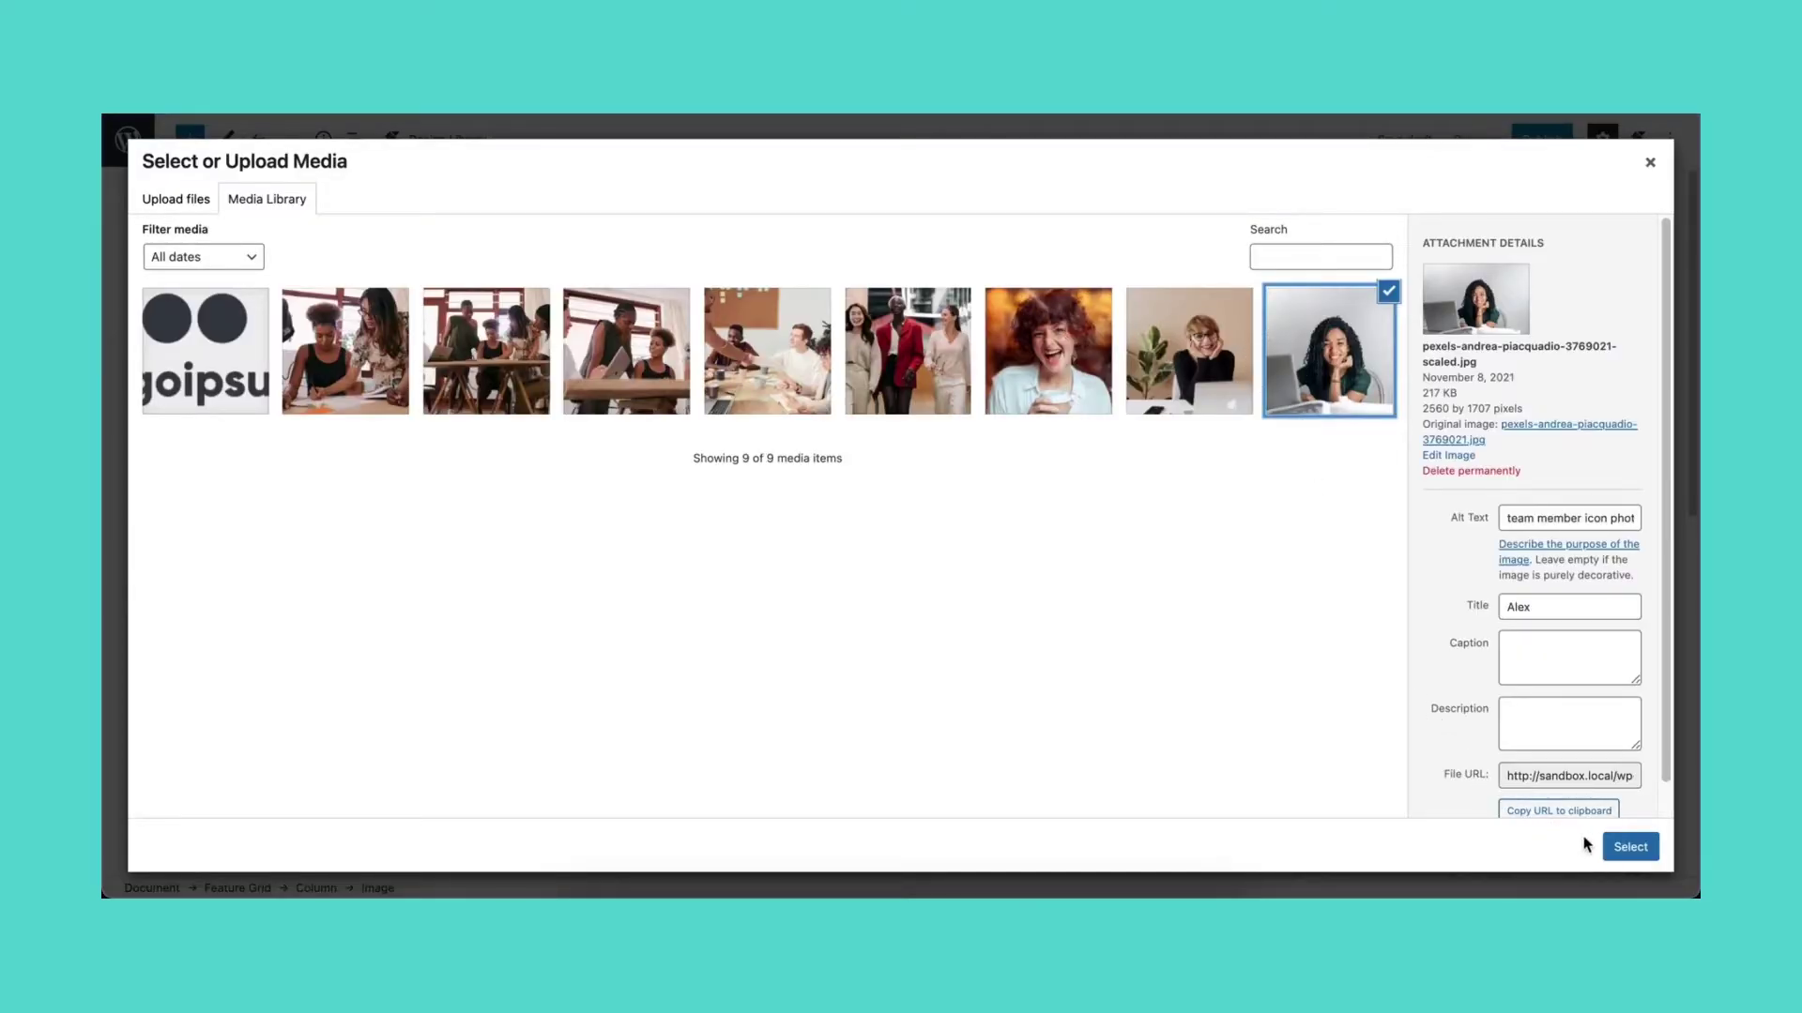
left_click(1629, 847)
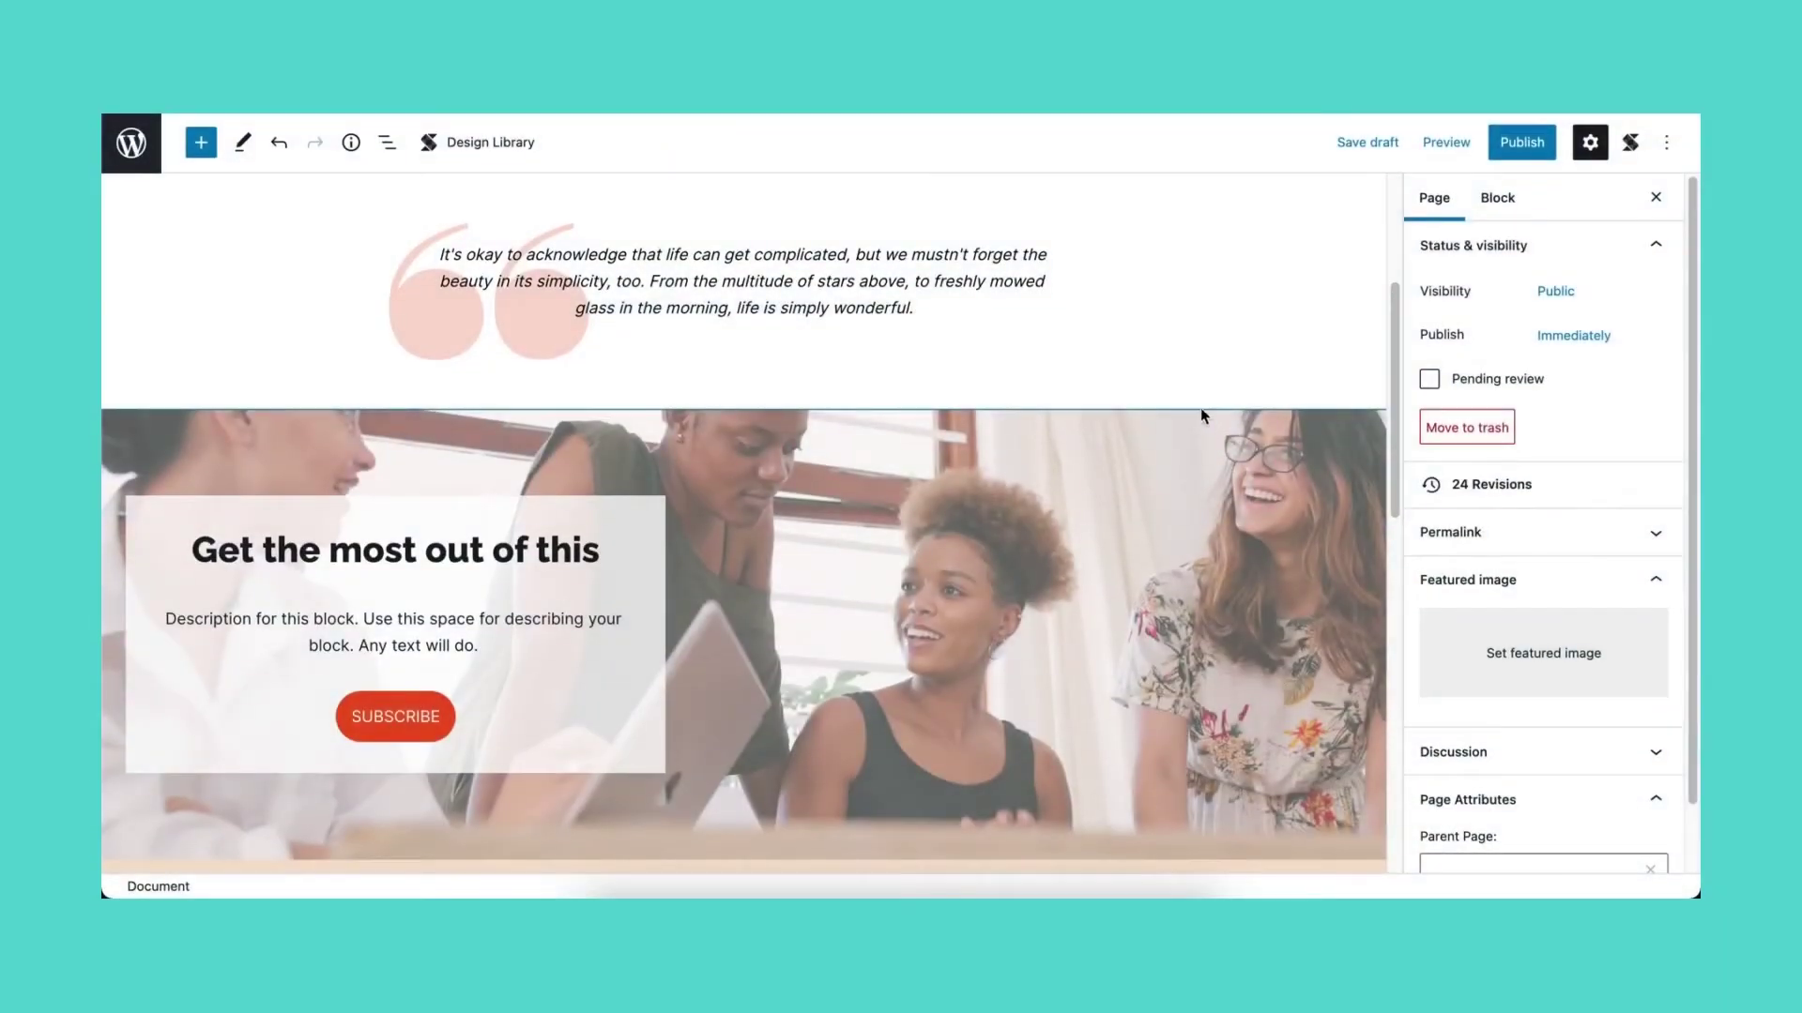
- Copy the styles of the upper quote and cover blocks together
left_click(1167, 328)
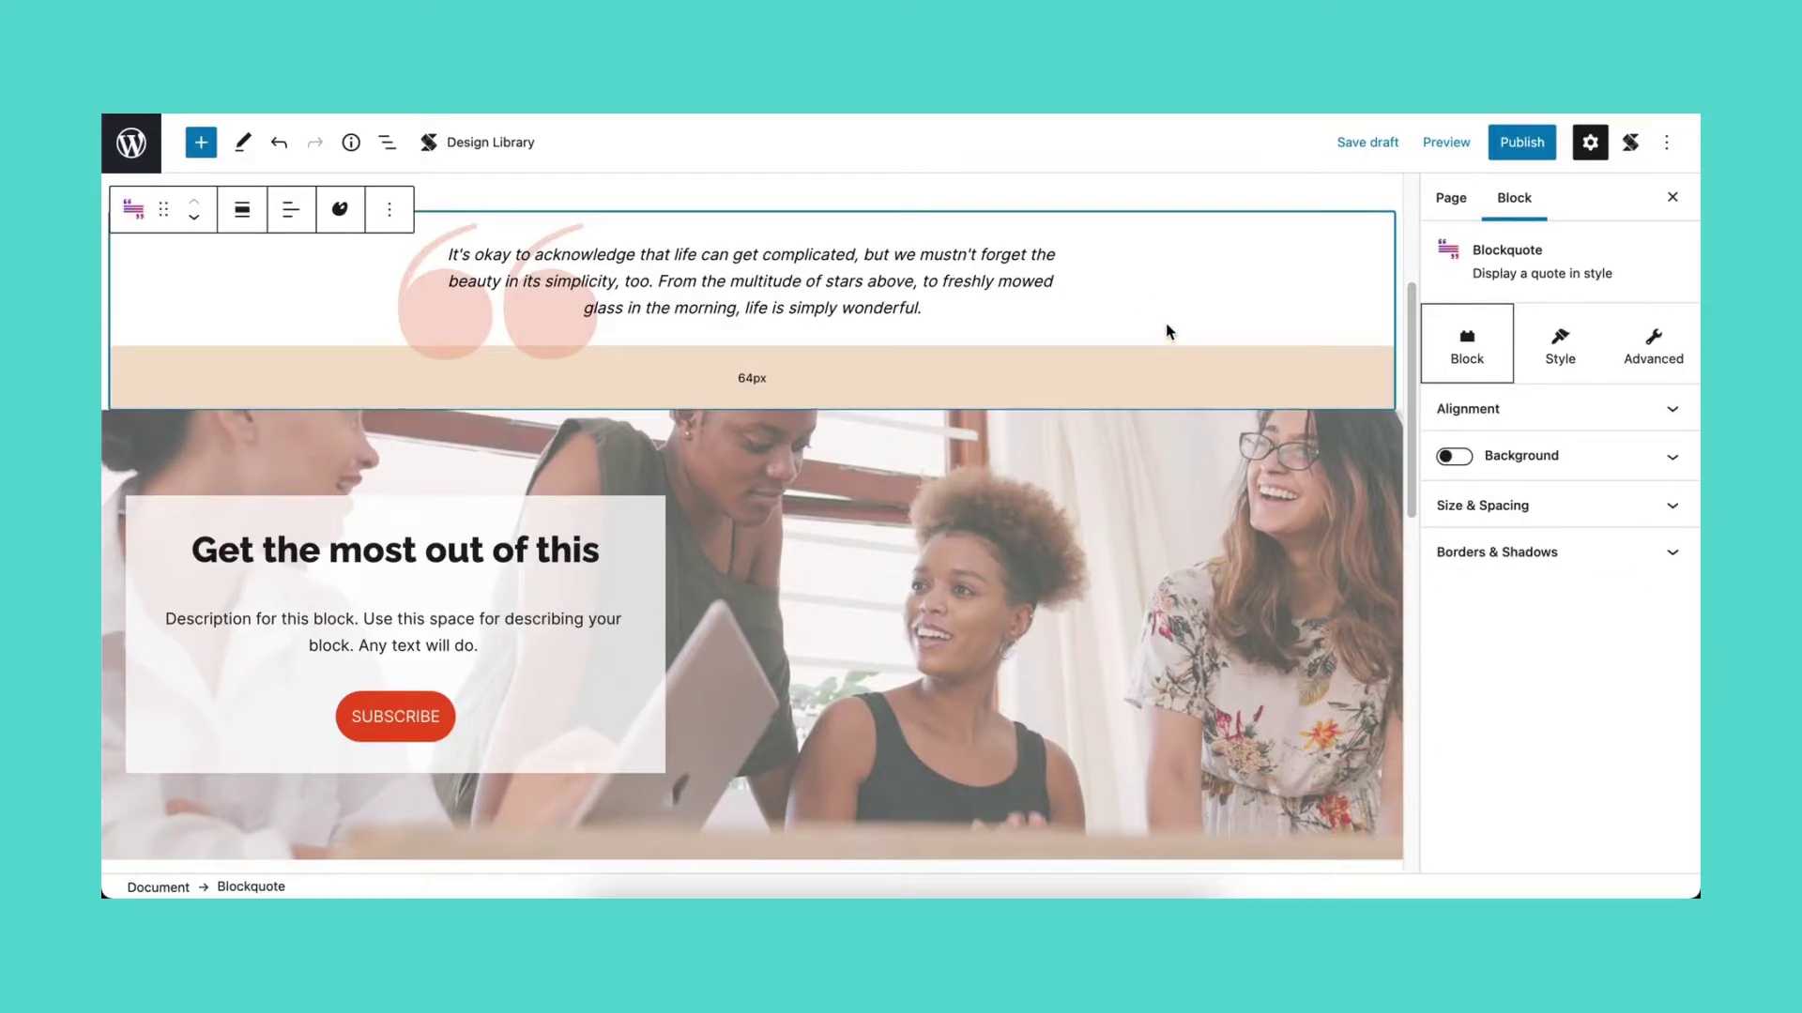
left_click(1164, 507, "shift")
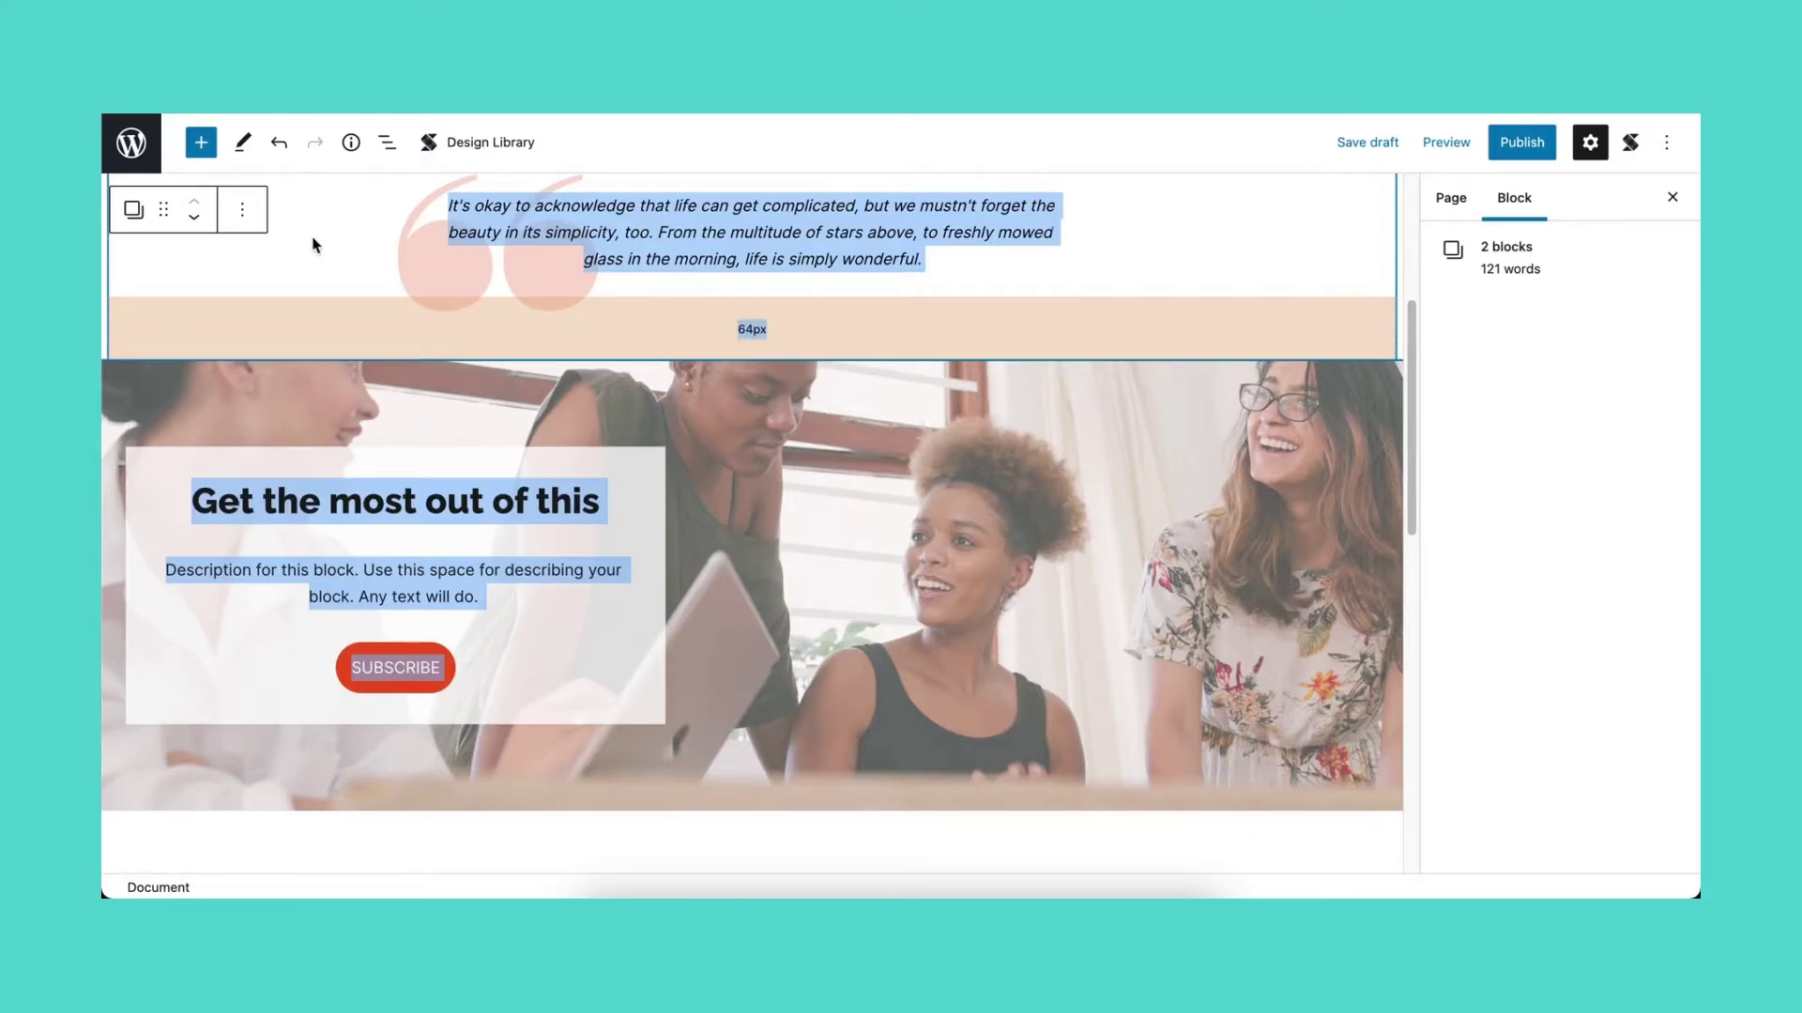
left_click(259, 223)
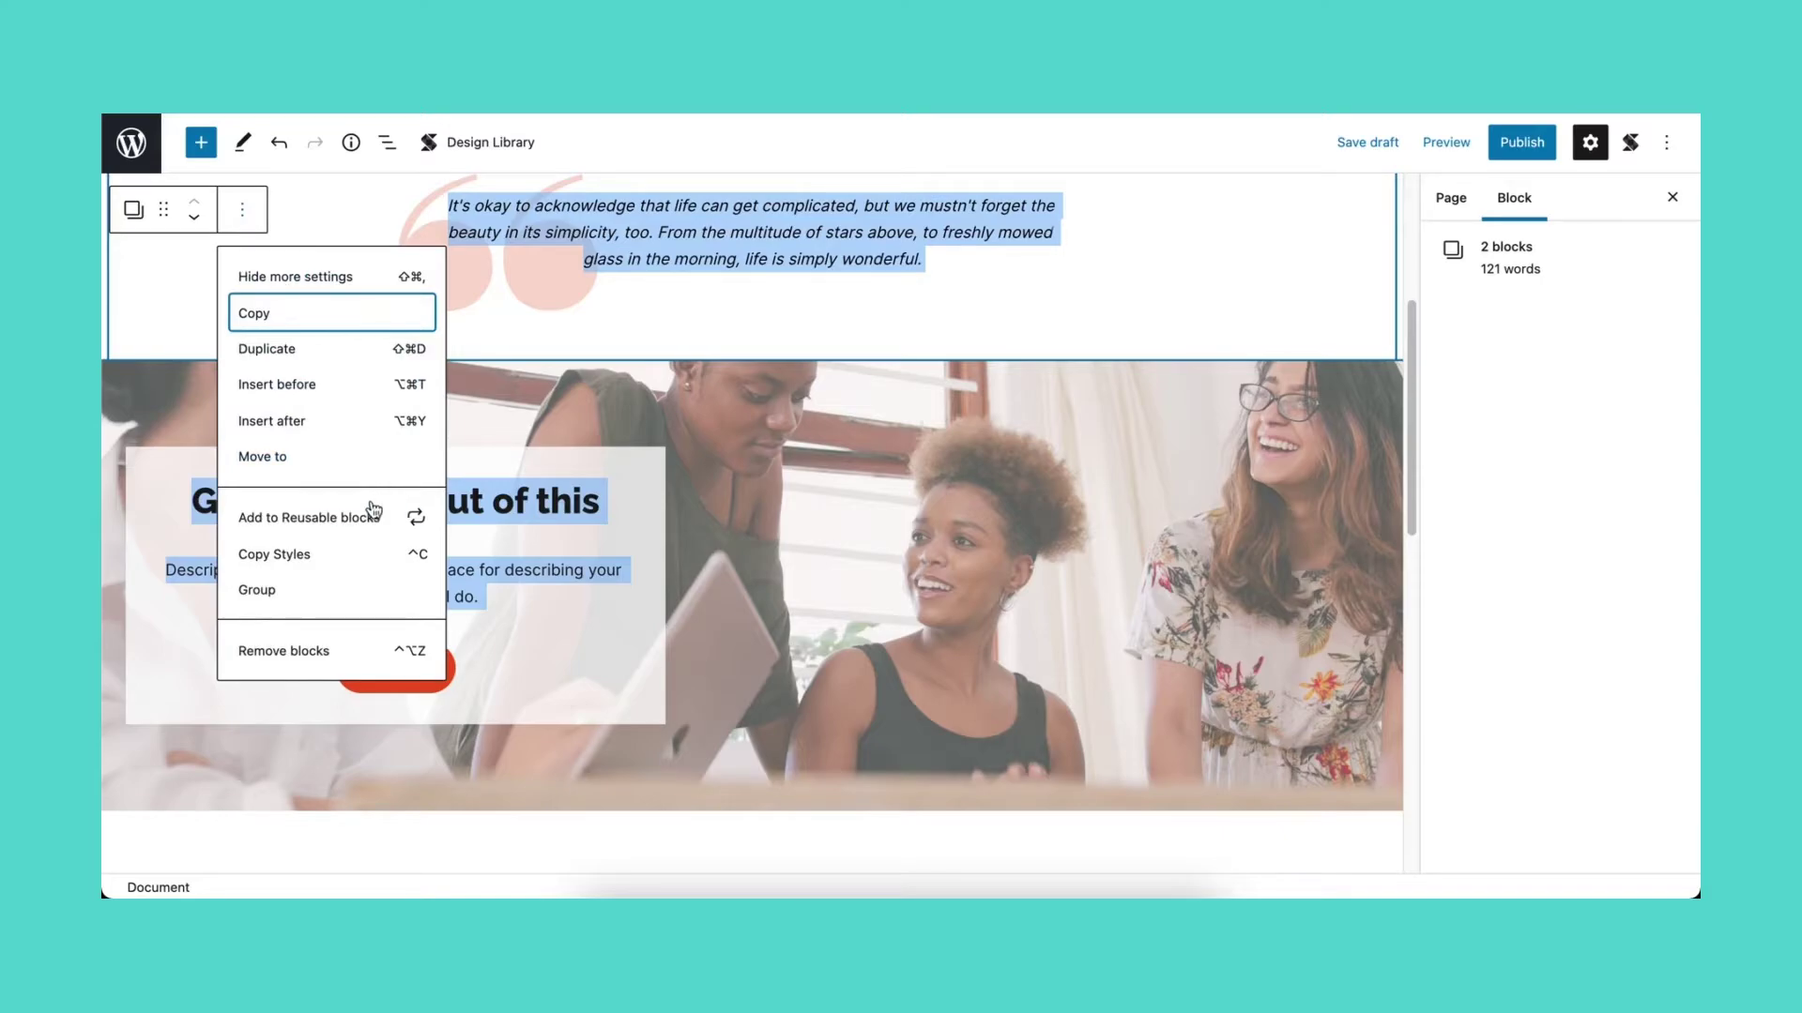
left_click(366, 554)
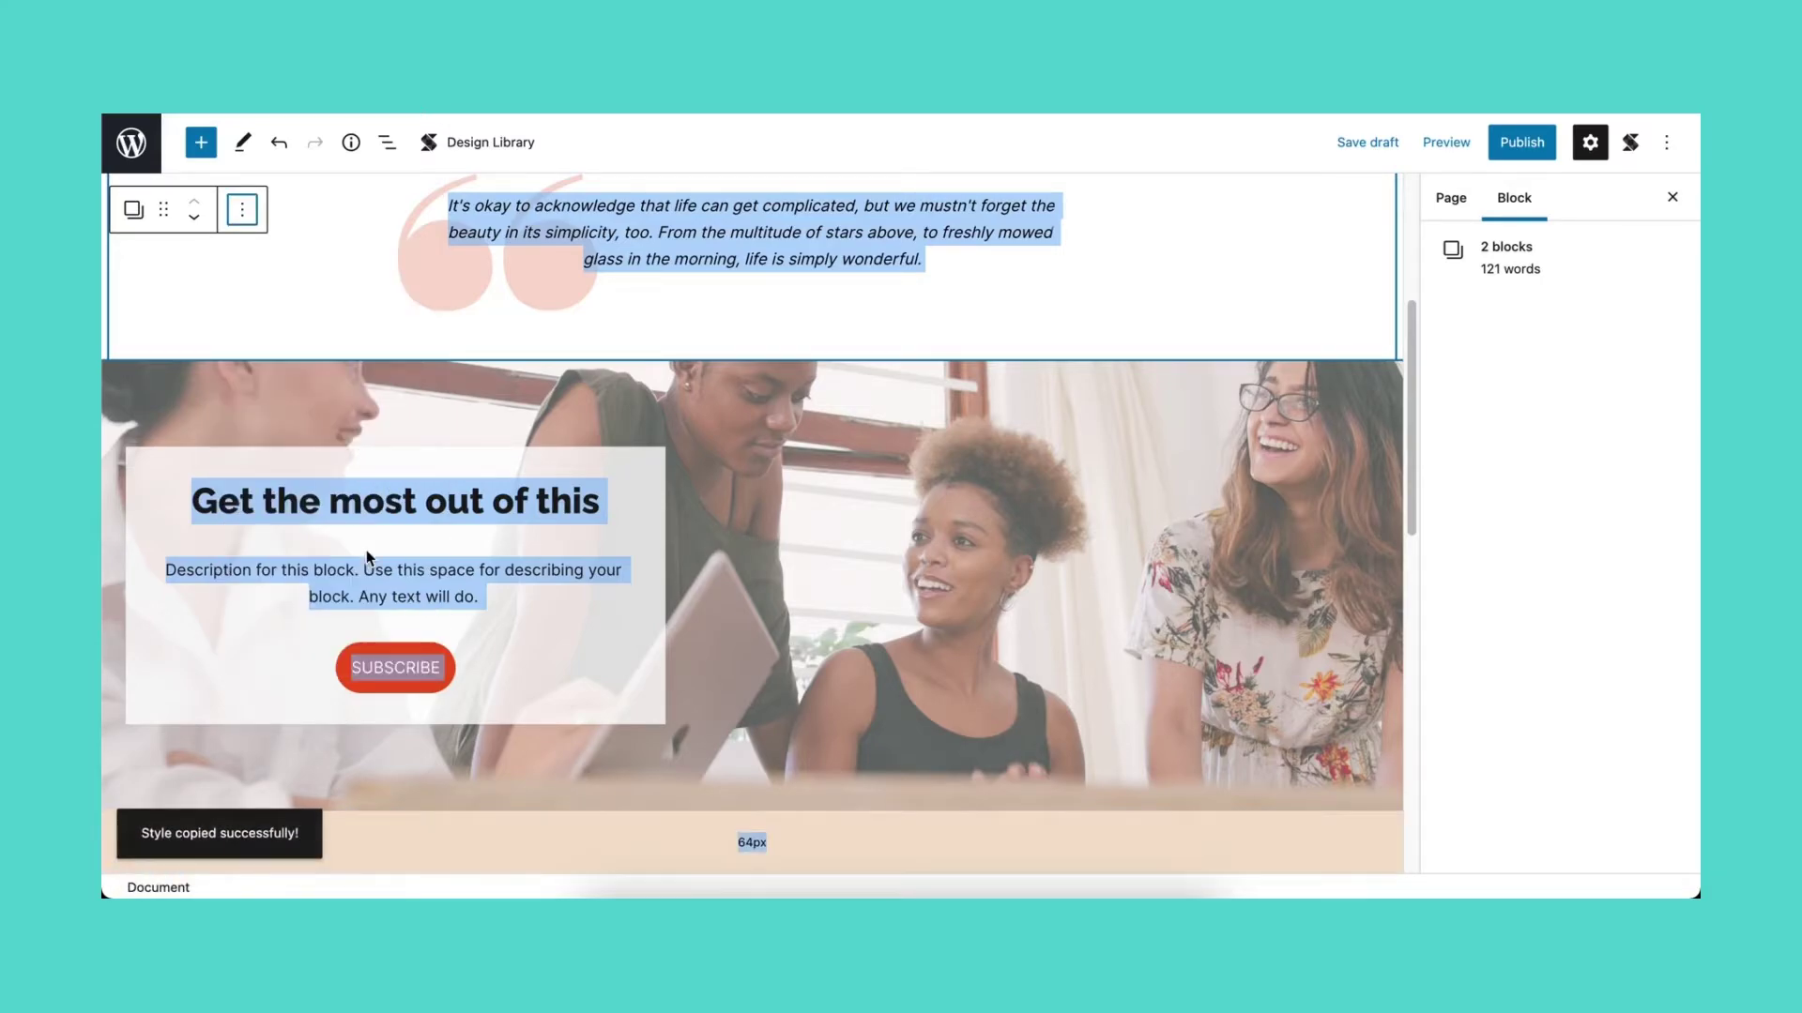
- Paste those styles onto the lower quote and the 'Title for This Block' card
scroll(366, 557, "down", 3)
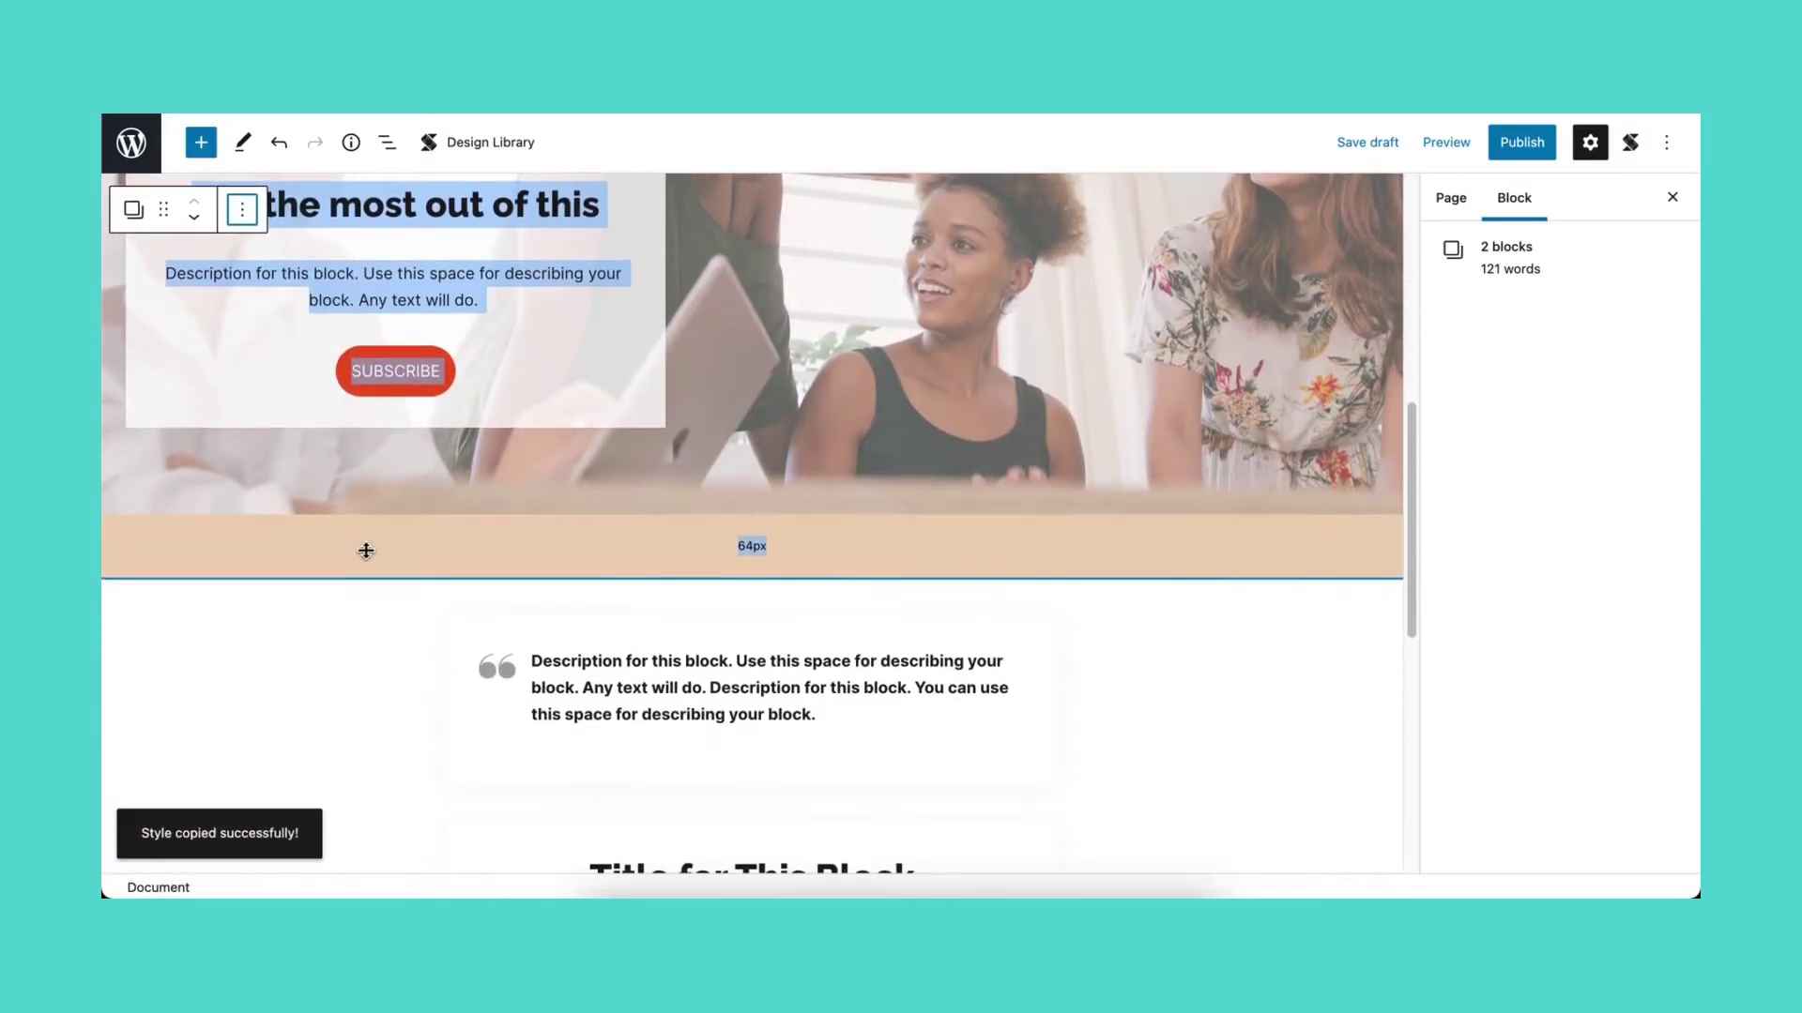
scroll(366, 556, "down", 3)
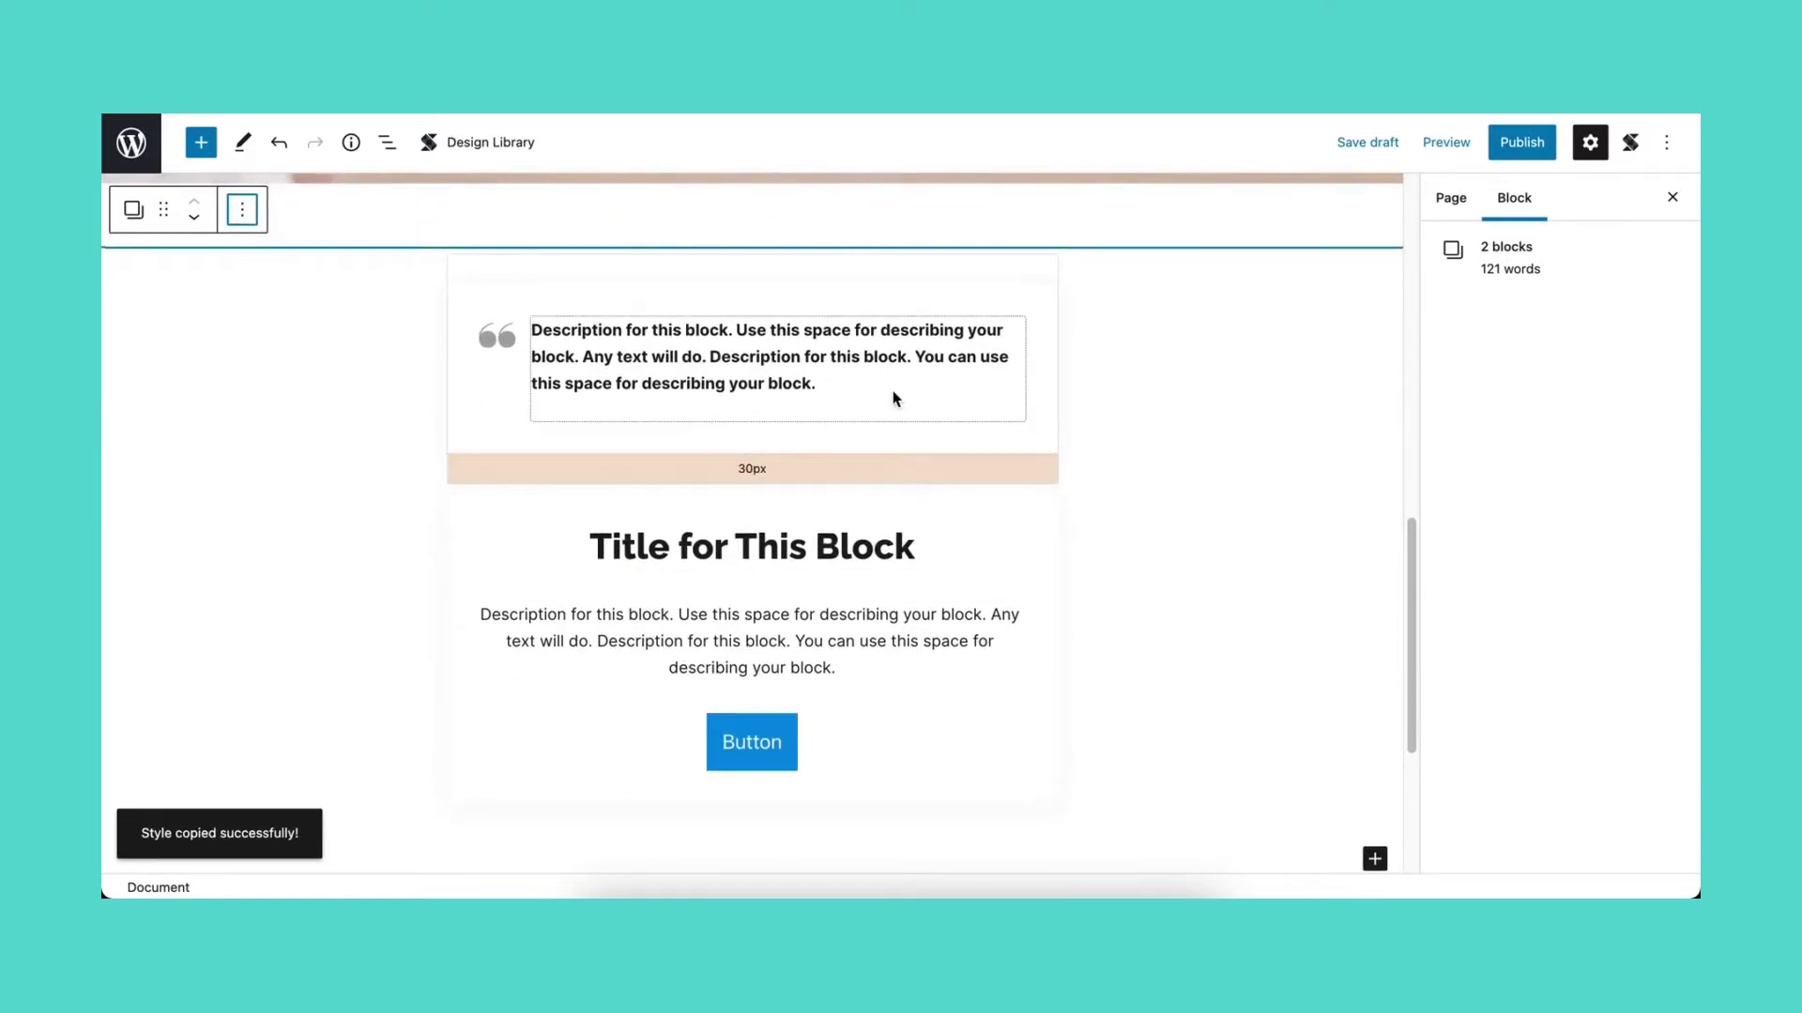
left_click(943, 438)
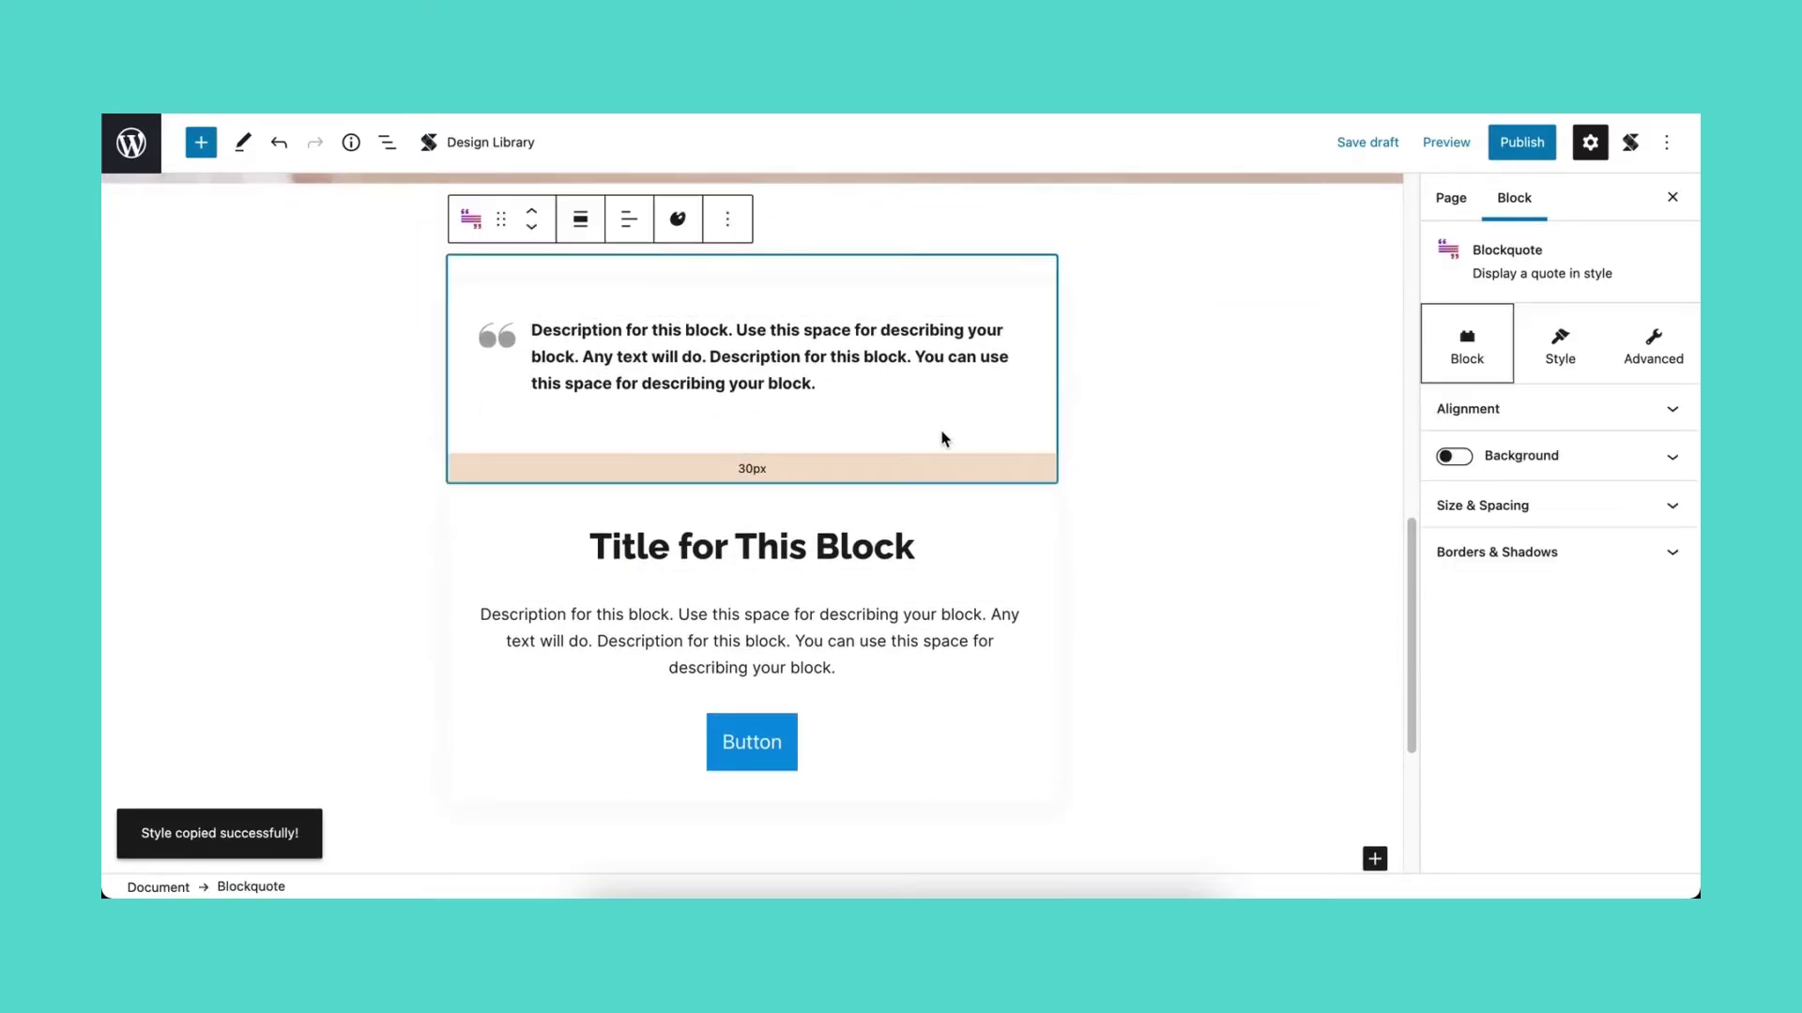
left_click(953, 732, "shift")
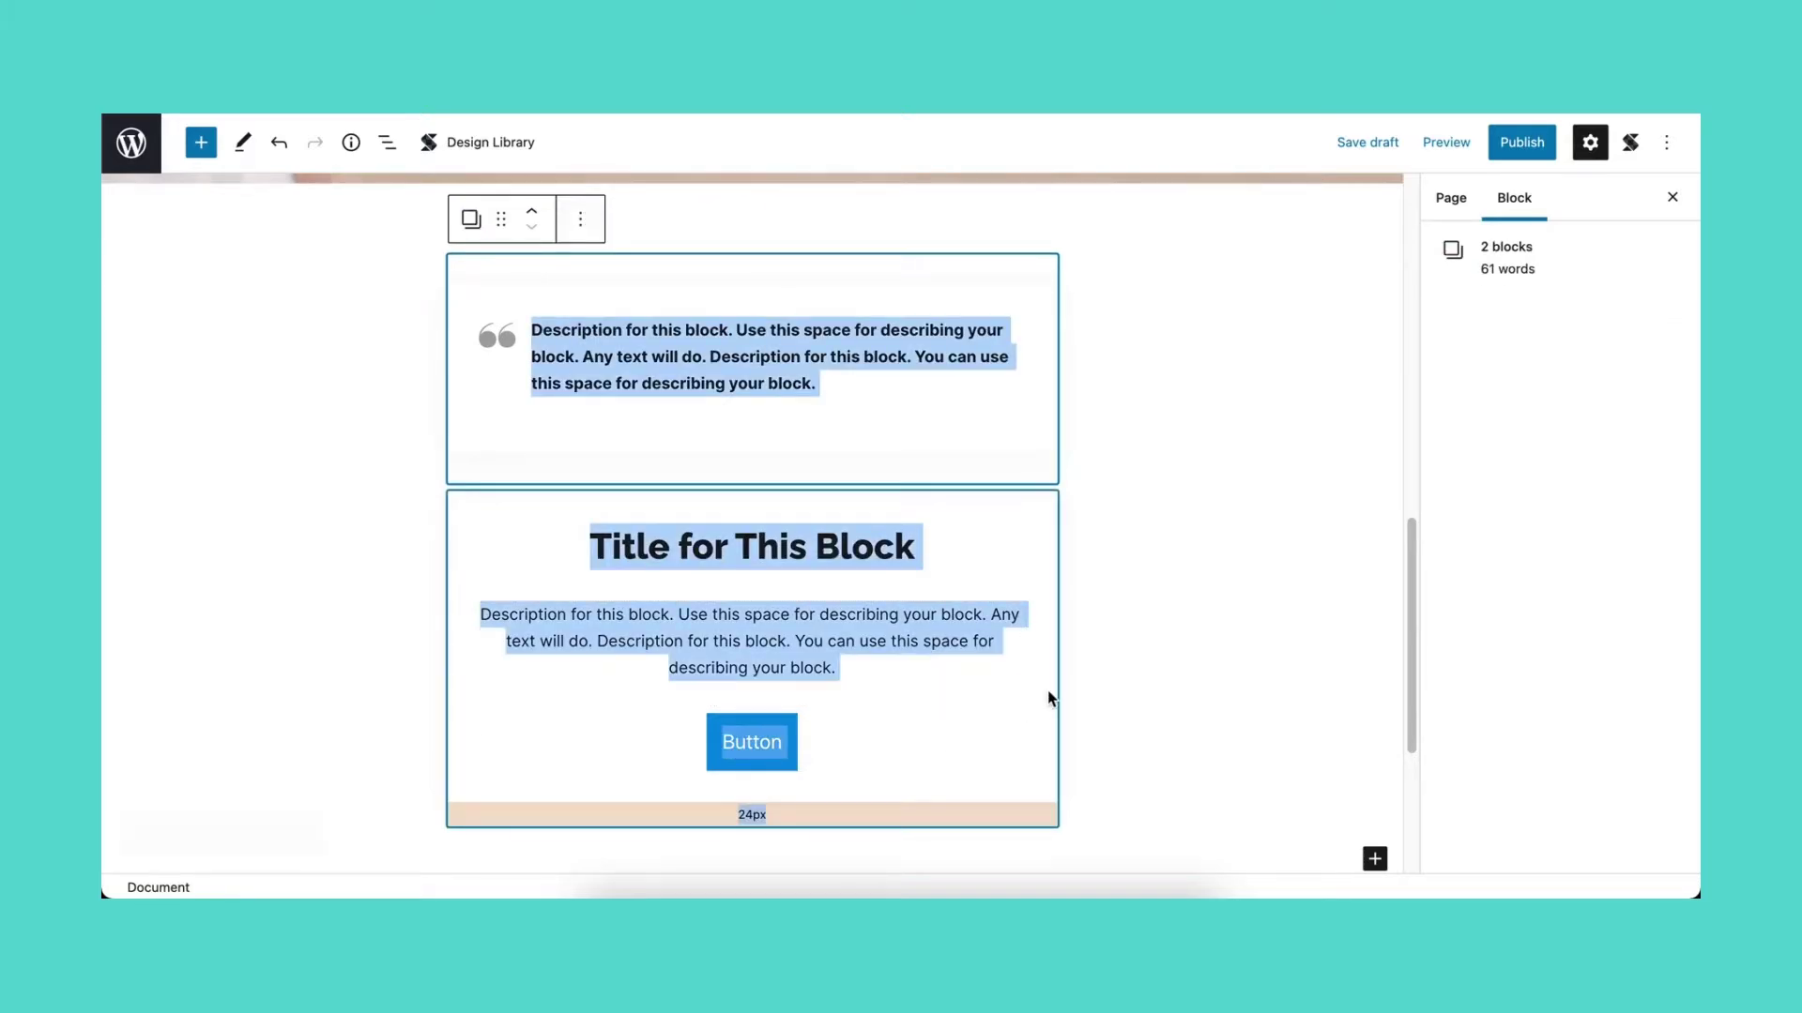
left_click(589, 223)
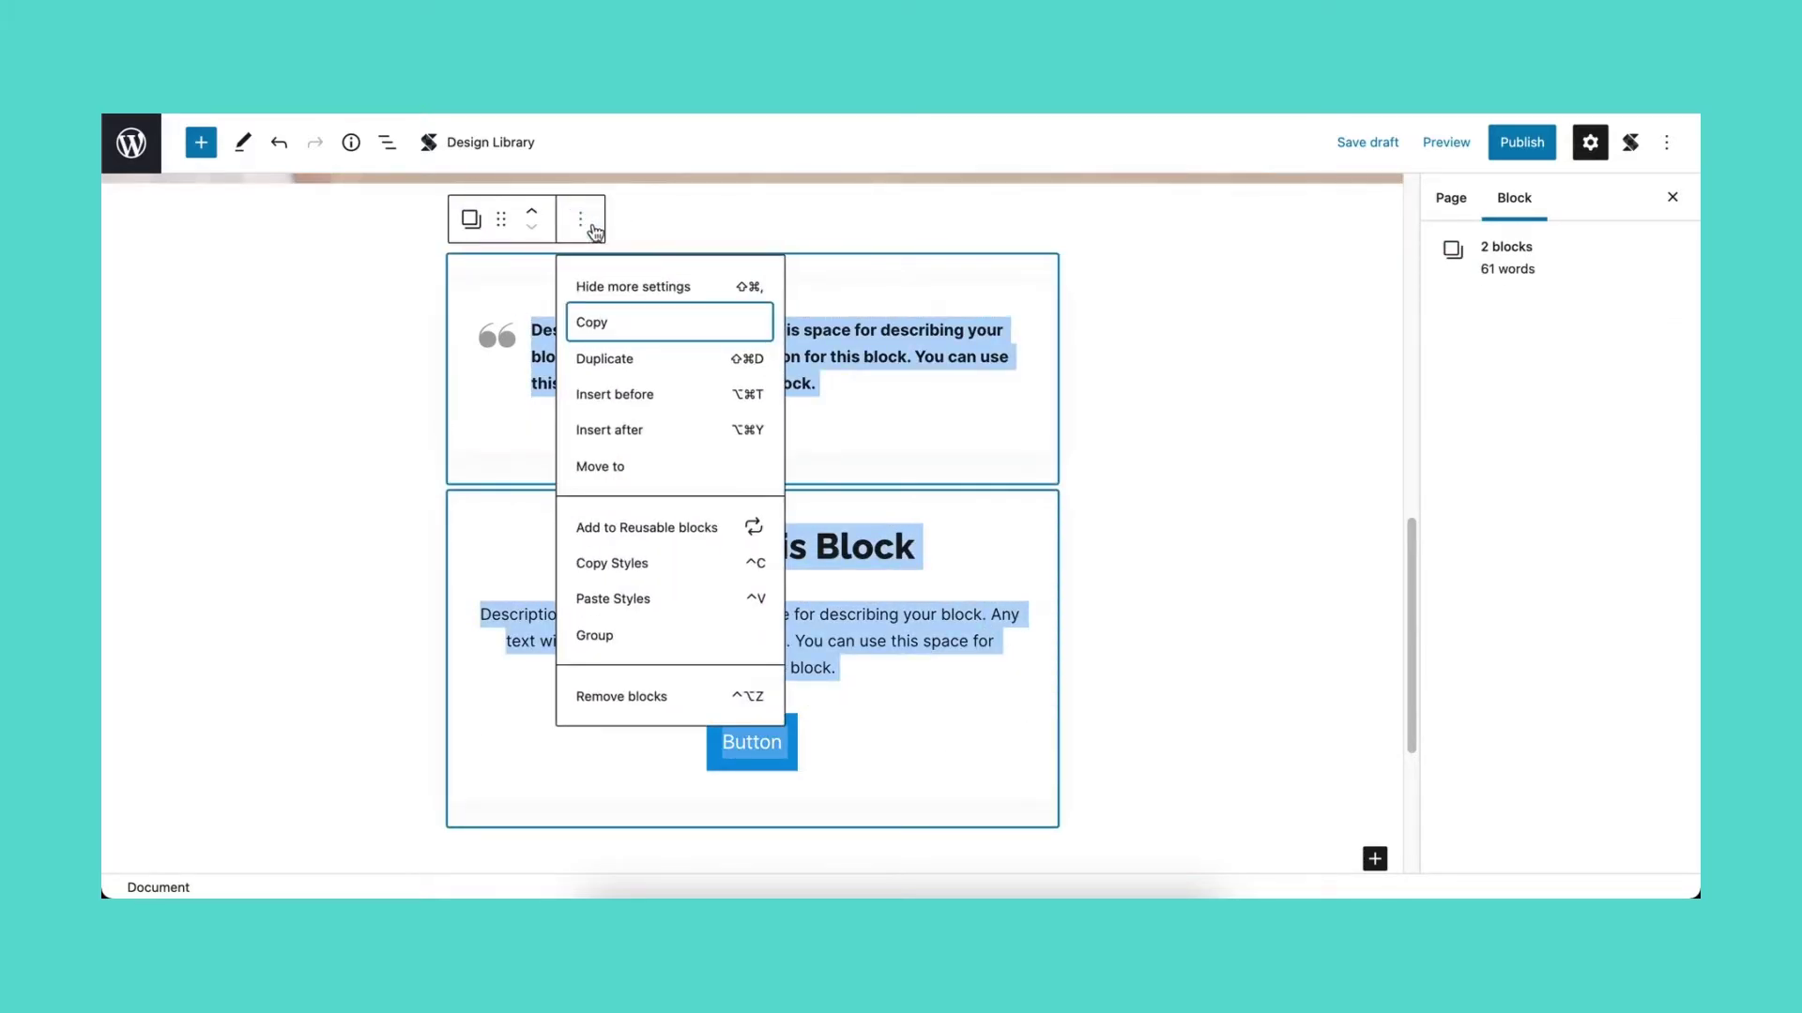
left_click(729, 598)
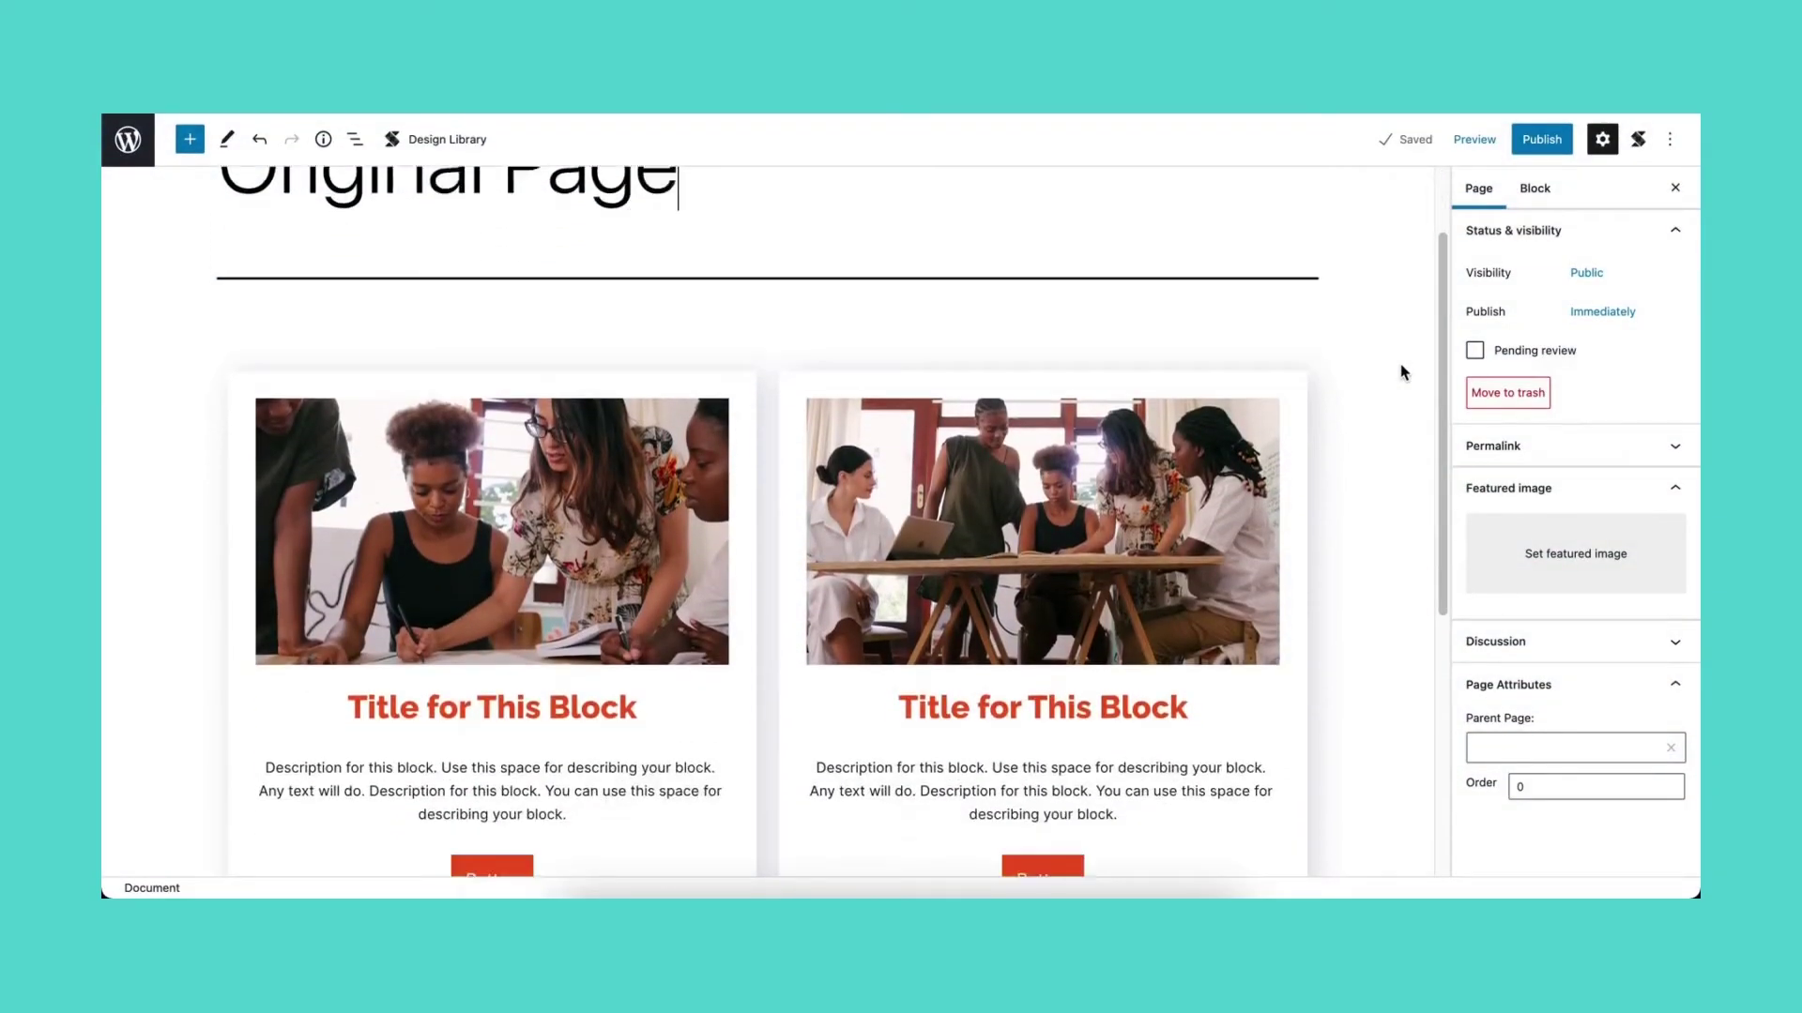
- Copy the Original Page feature grid's red styling and paste it onto the New Page feature grid
left_click(1401, 372)
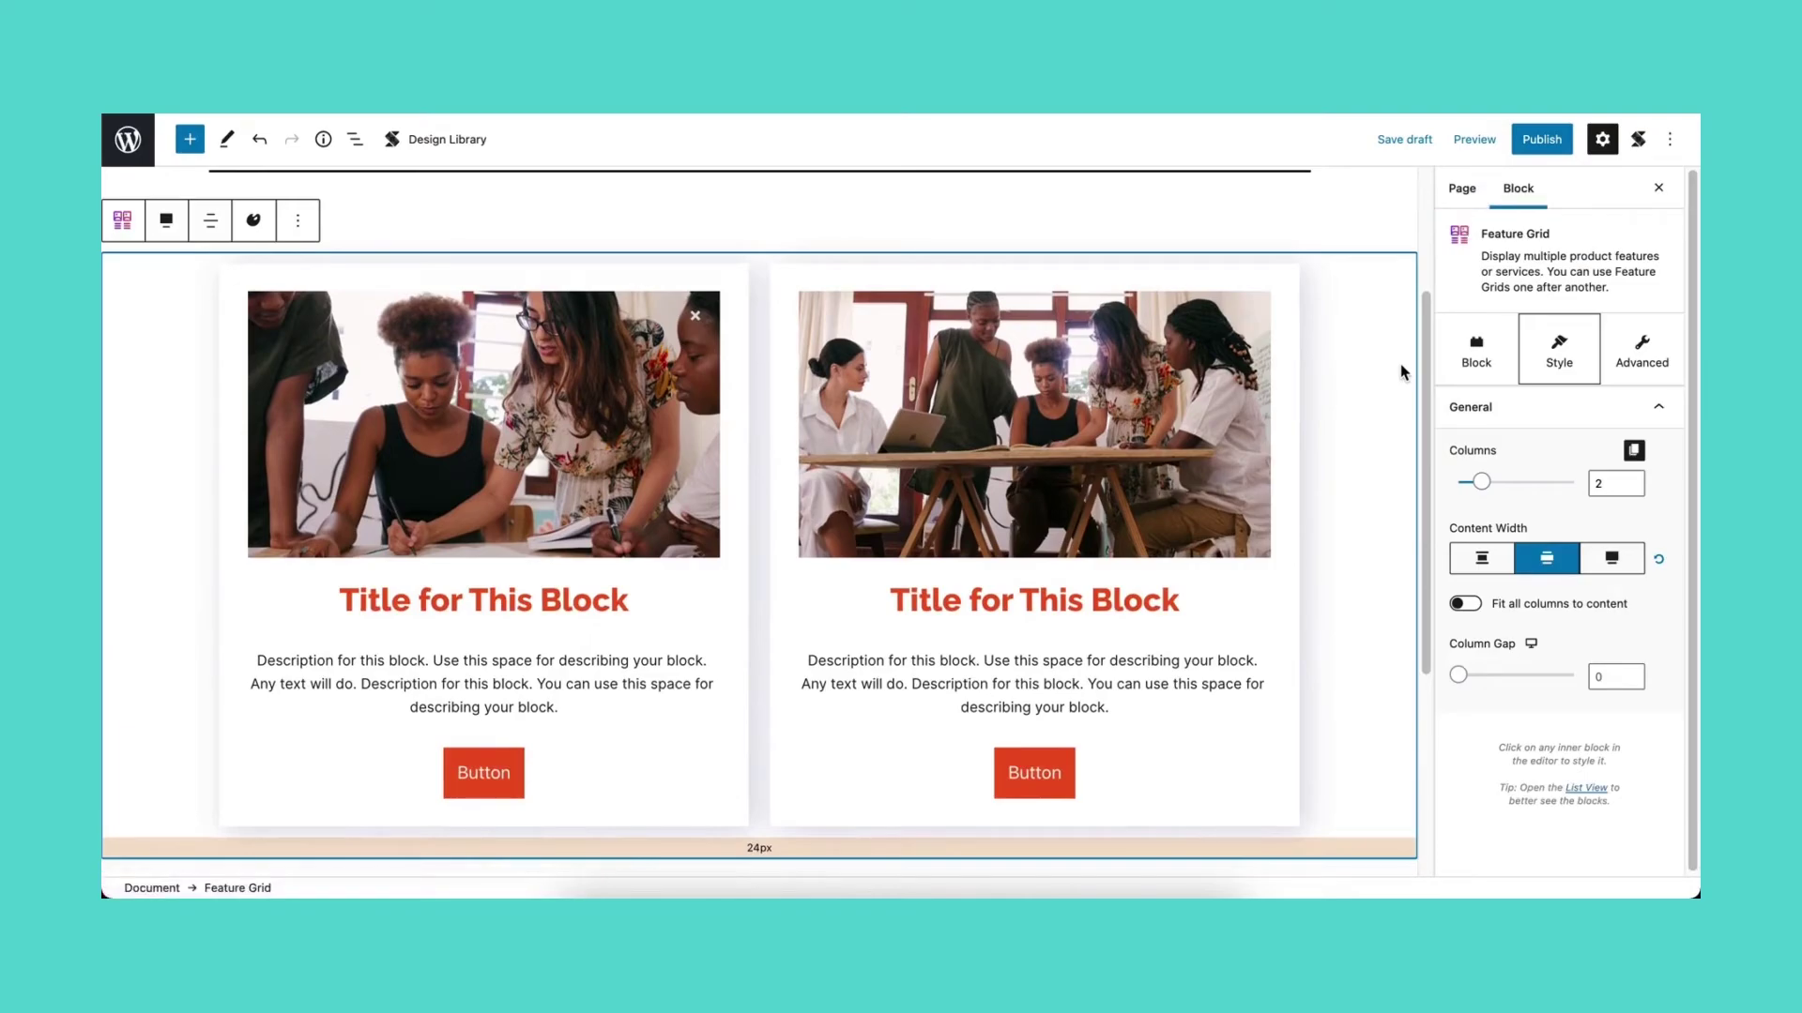
left_click(270, 233)
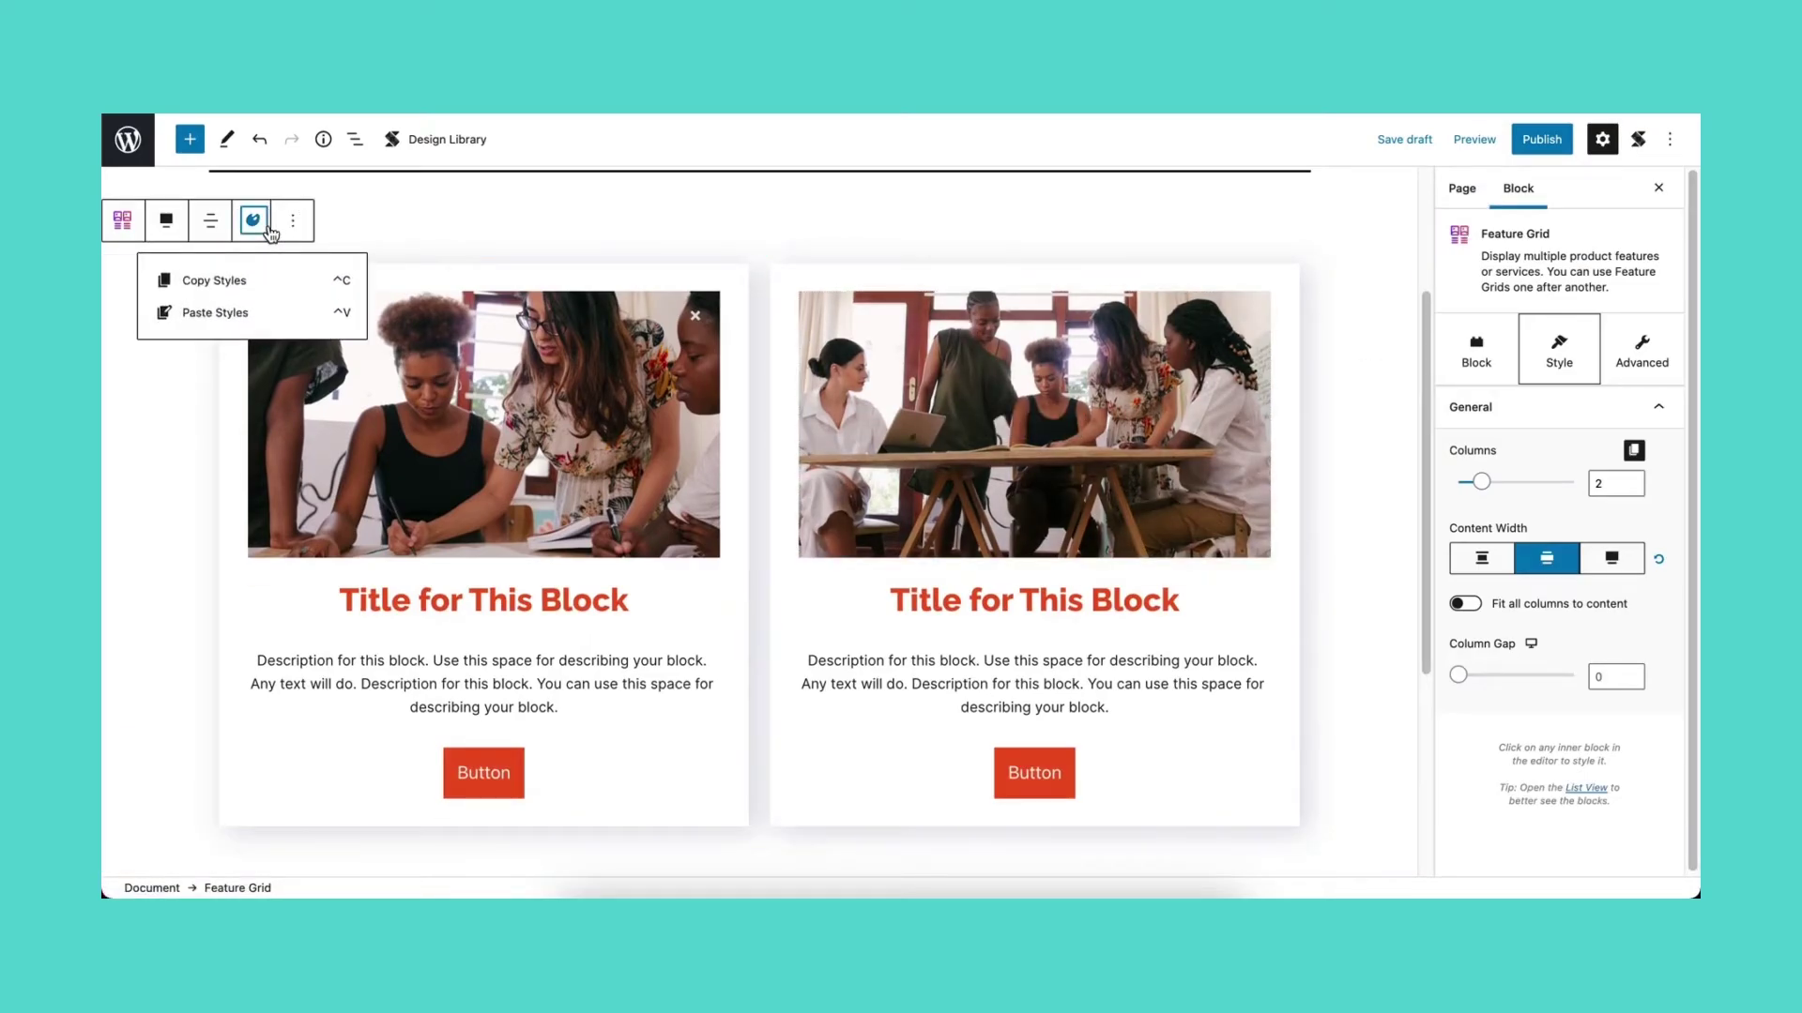
left_click(271, 289)
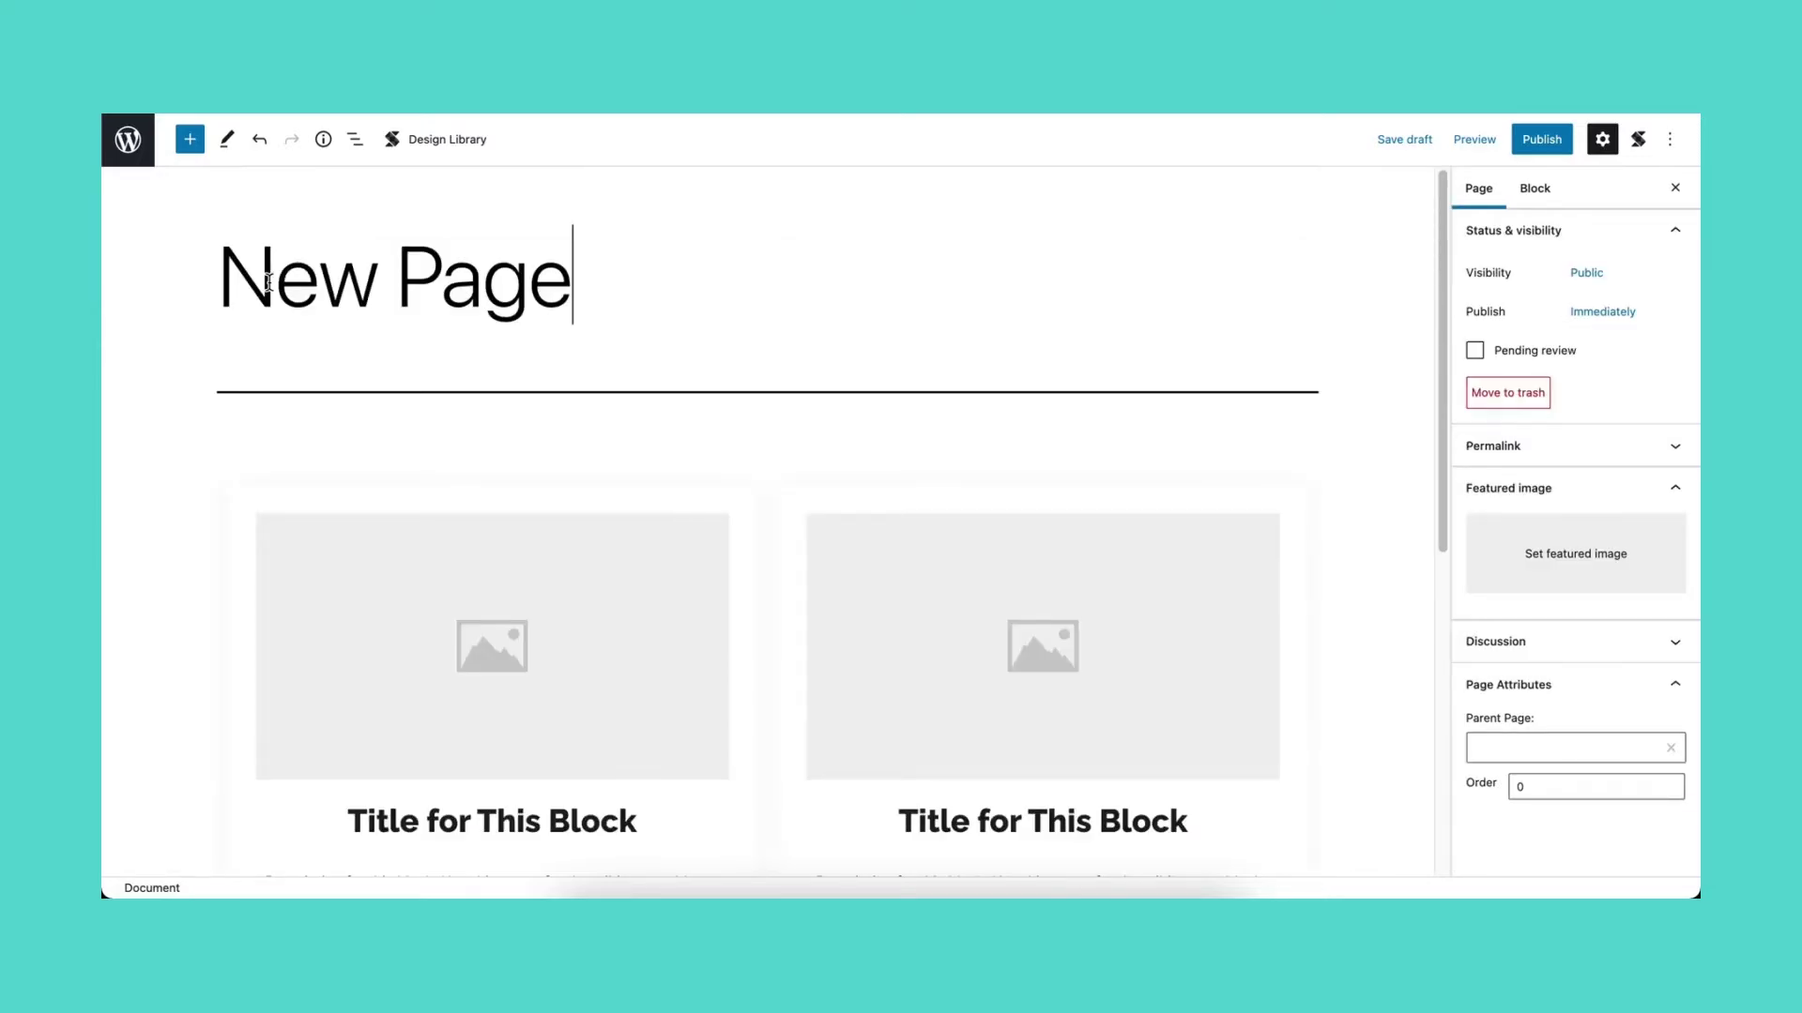
scroll(1380, 464, "down", 3)
left_click(1380, 461)
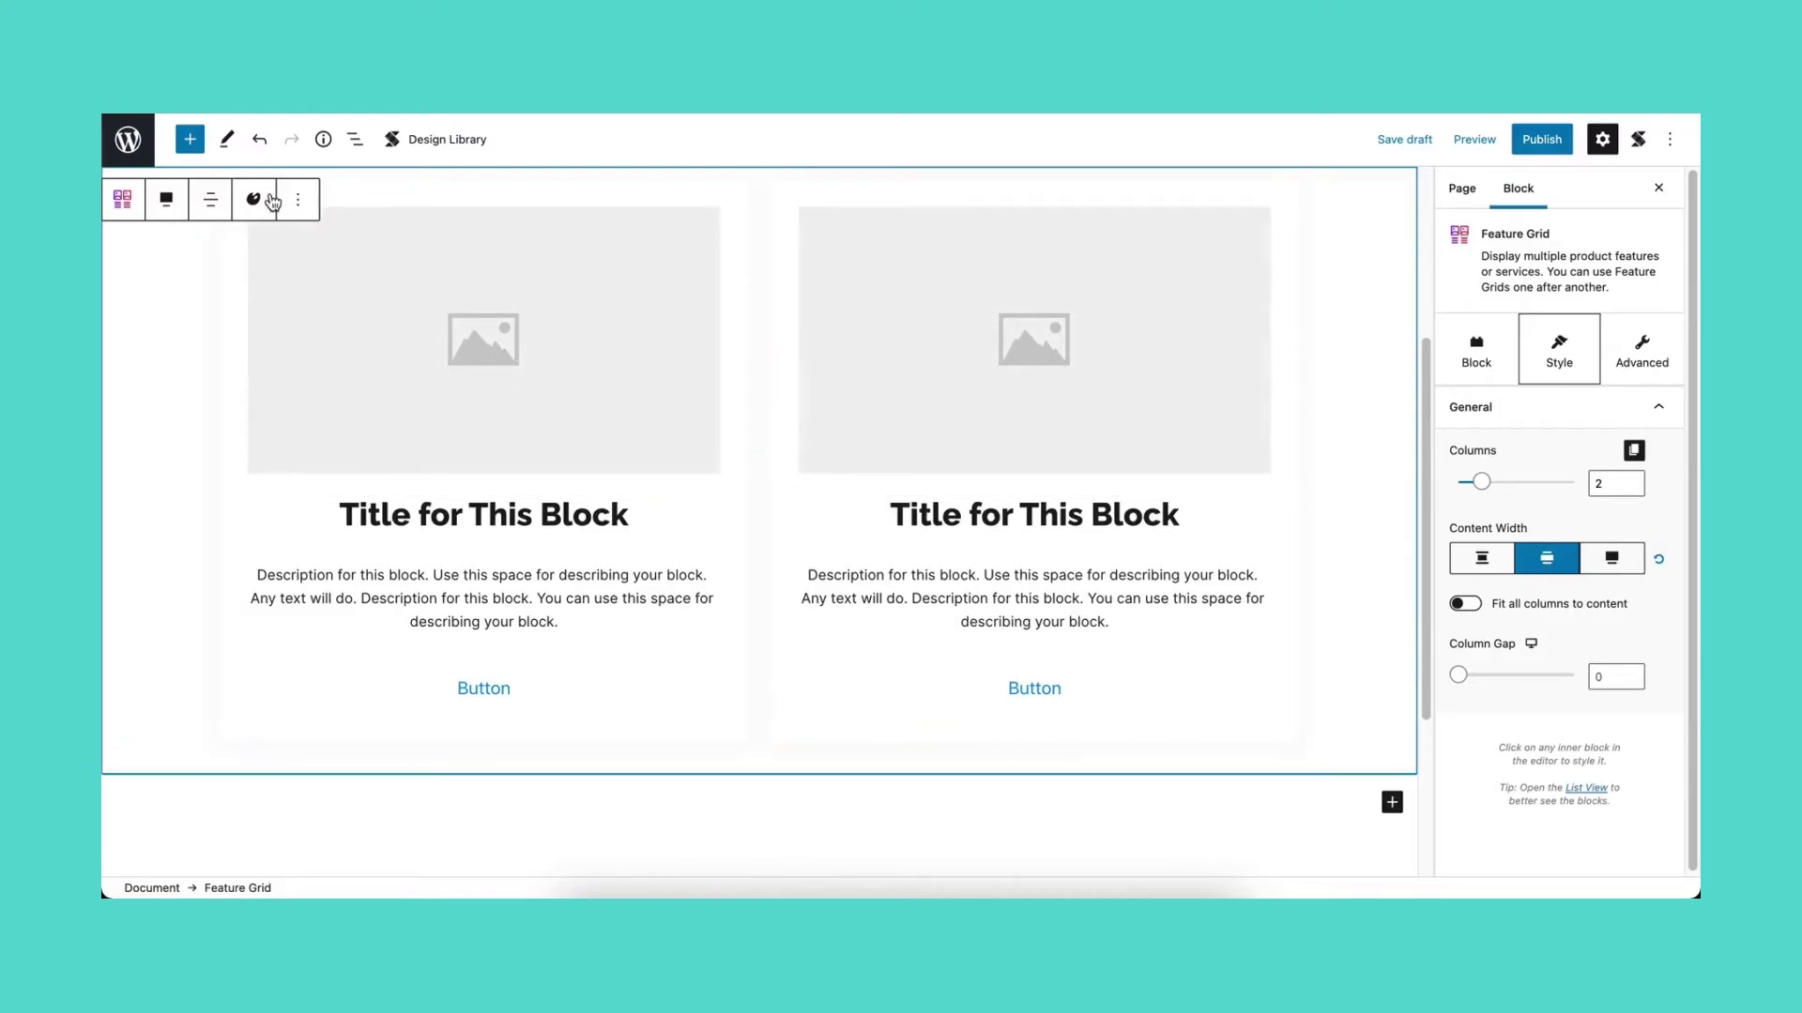
left_click(270, 200)
left_click(261, 292)
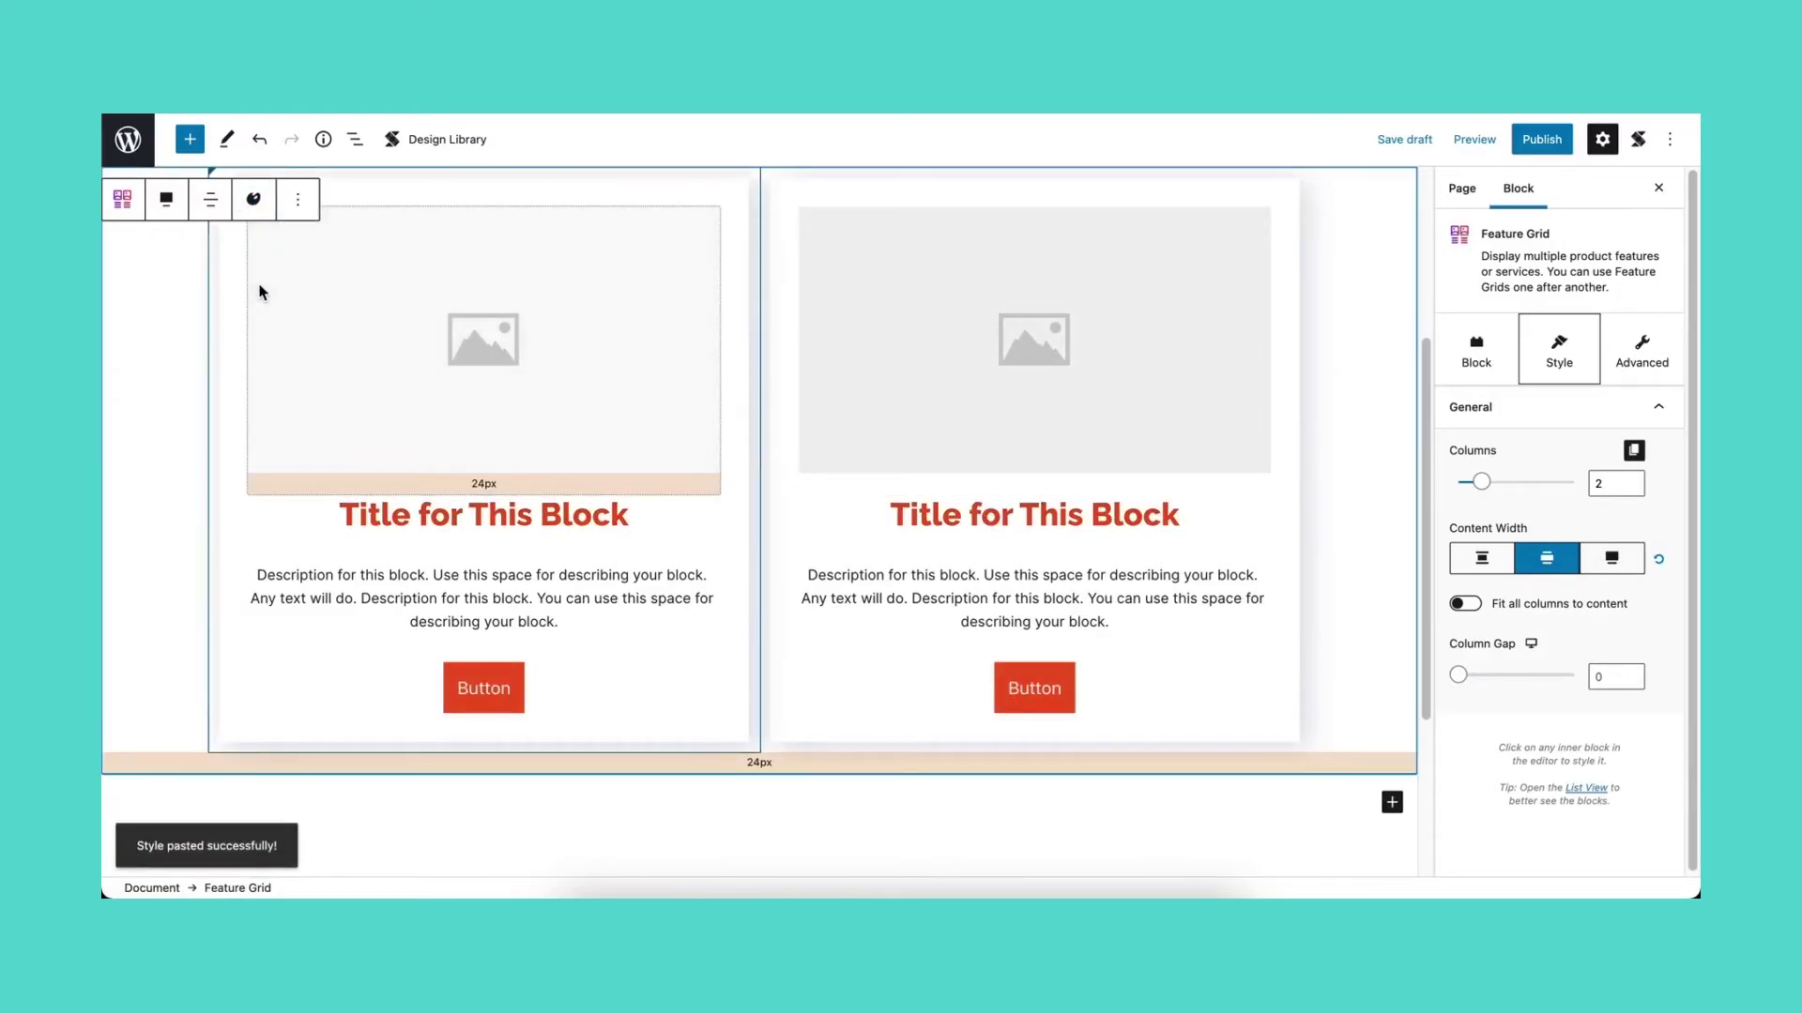
left_click(584, 359)
- Insert the group-at-table and meeting photos into the two New Page grid cards
left_click(585, 360)
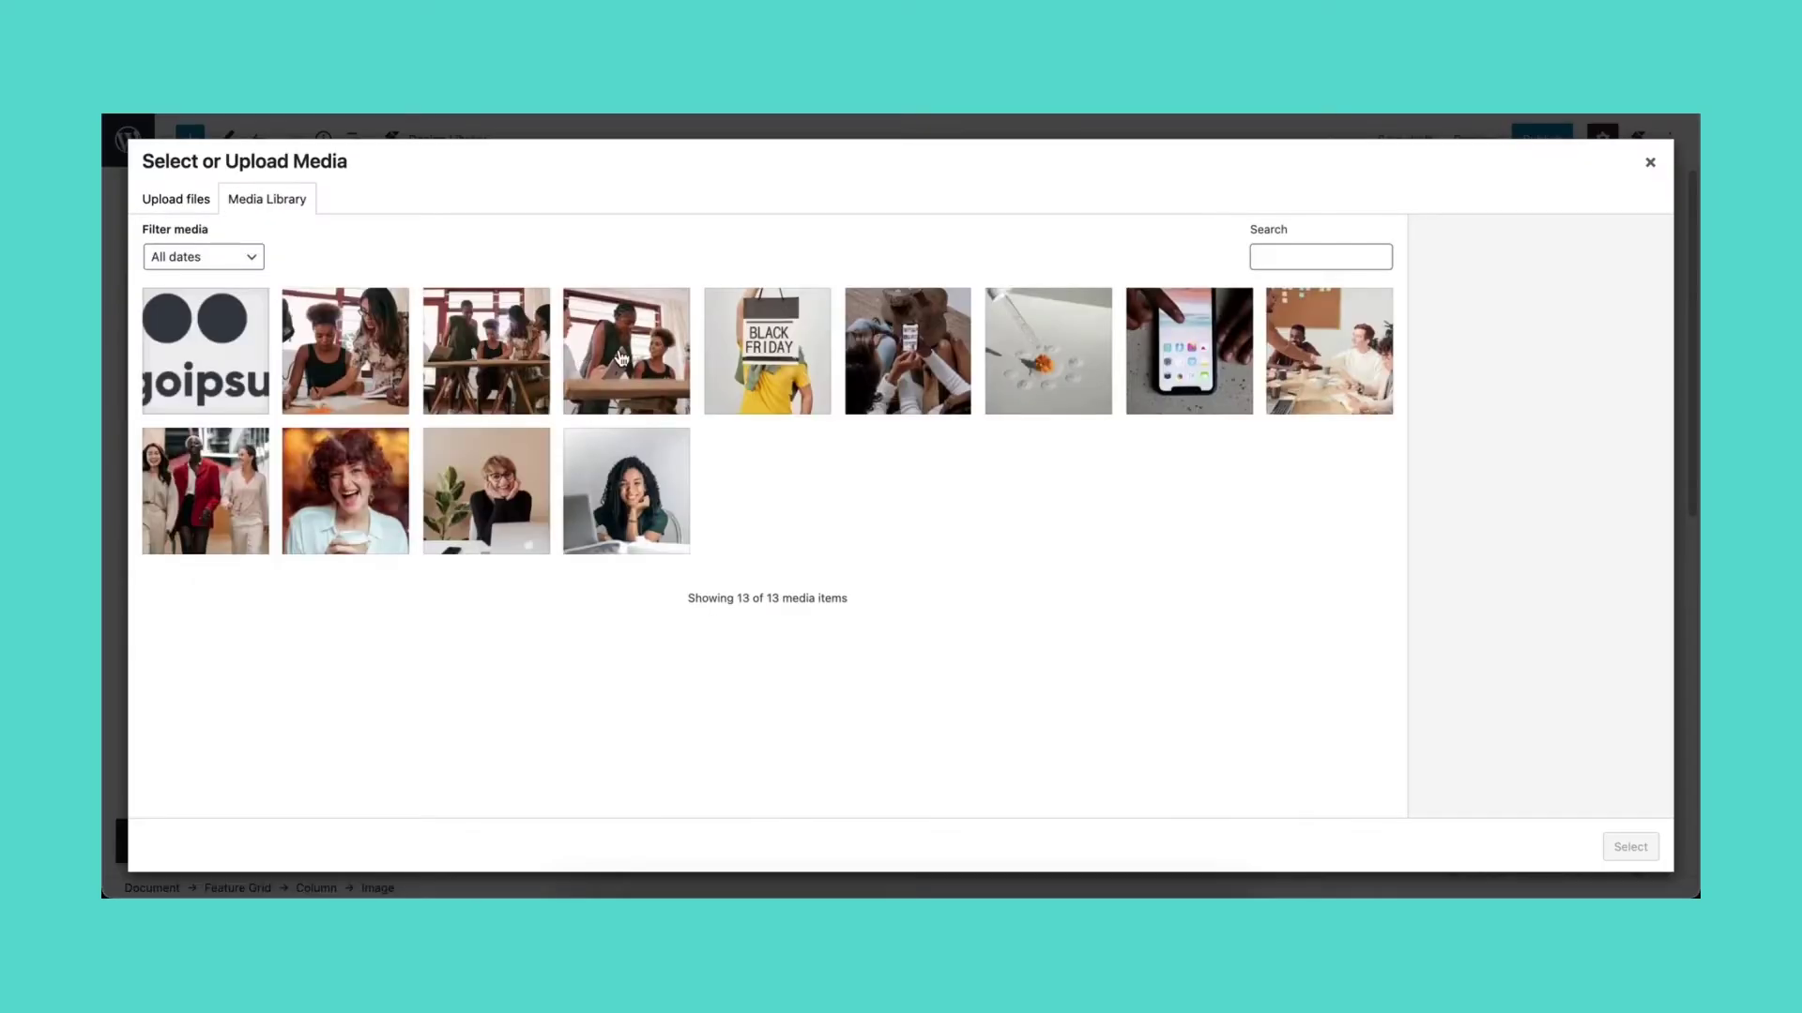
left_click(619, 358)
left_click(1630, 847)
left_click(1198, 432)
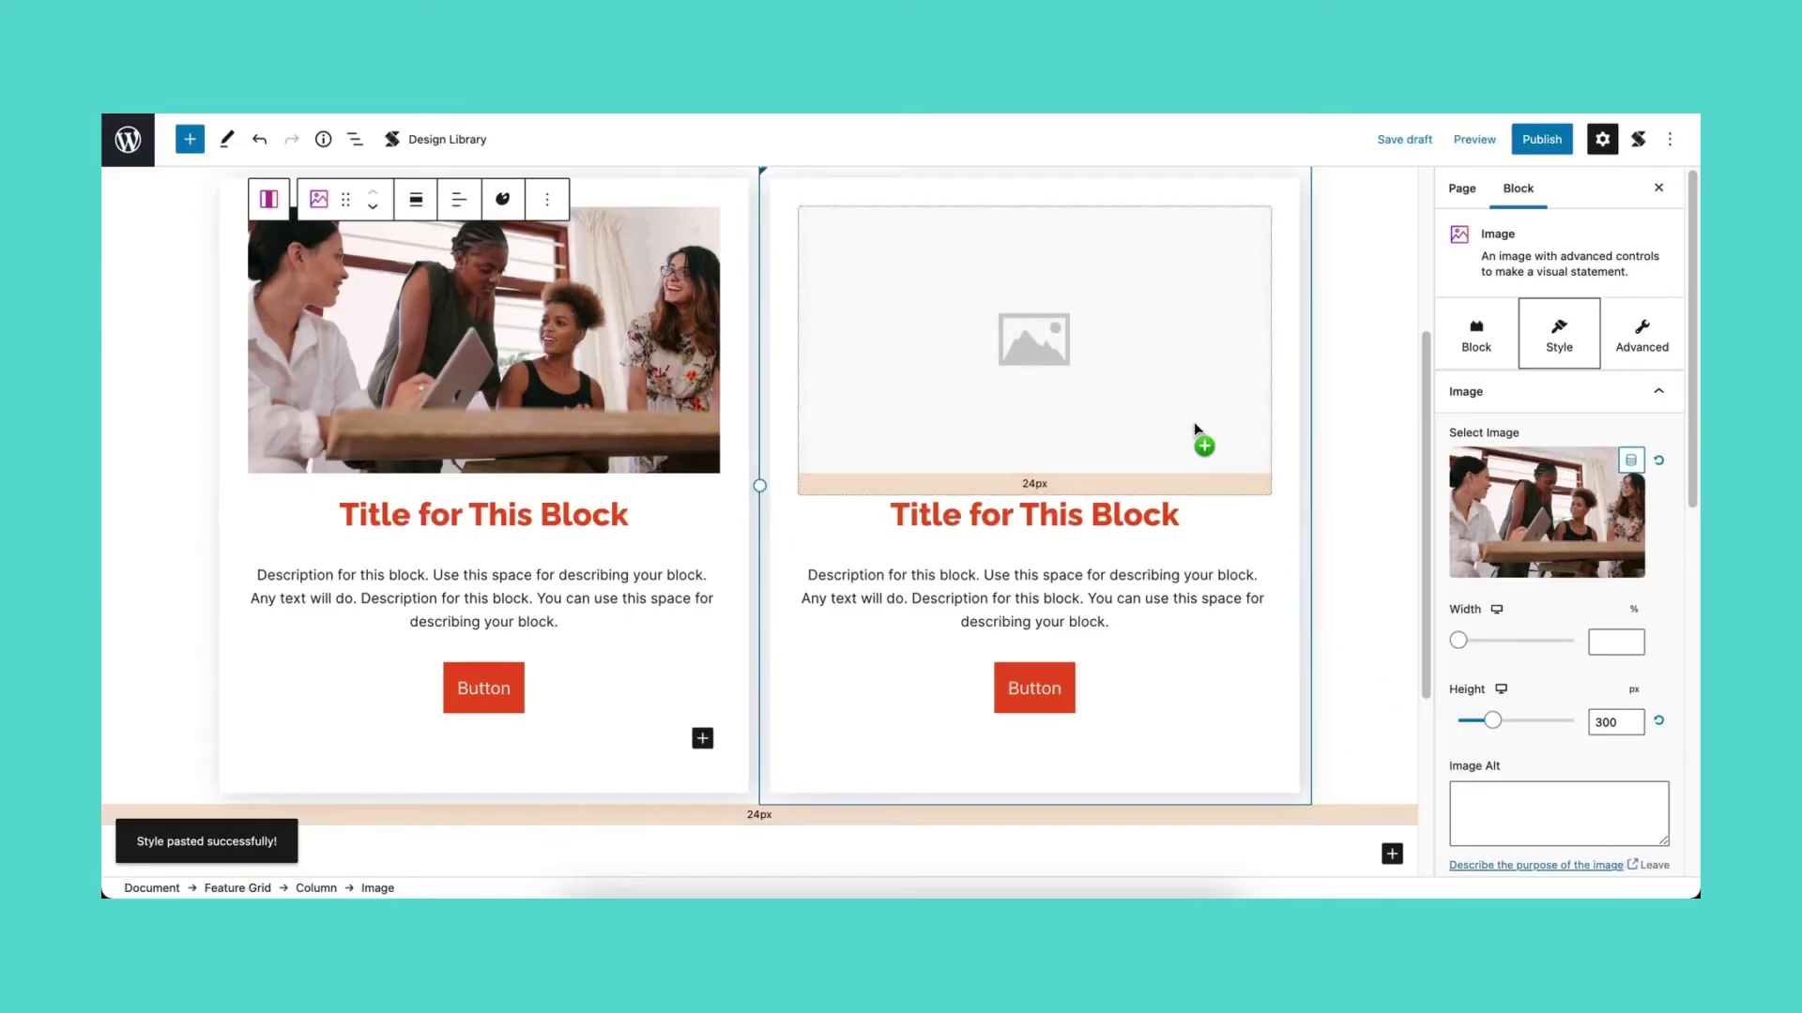
left_click(1284, 403)
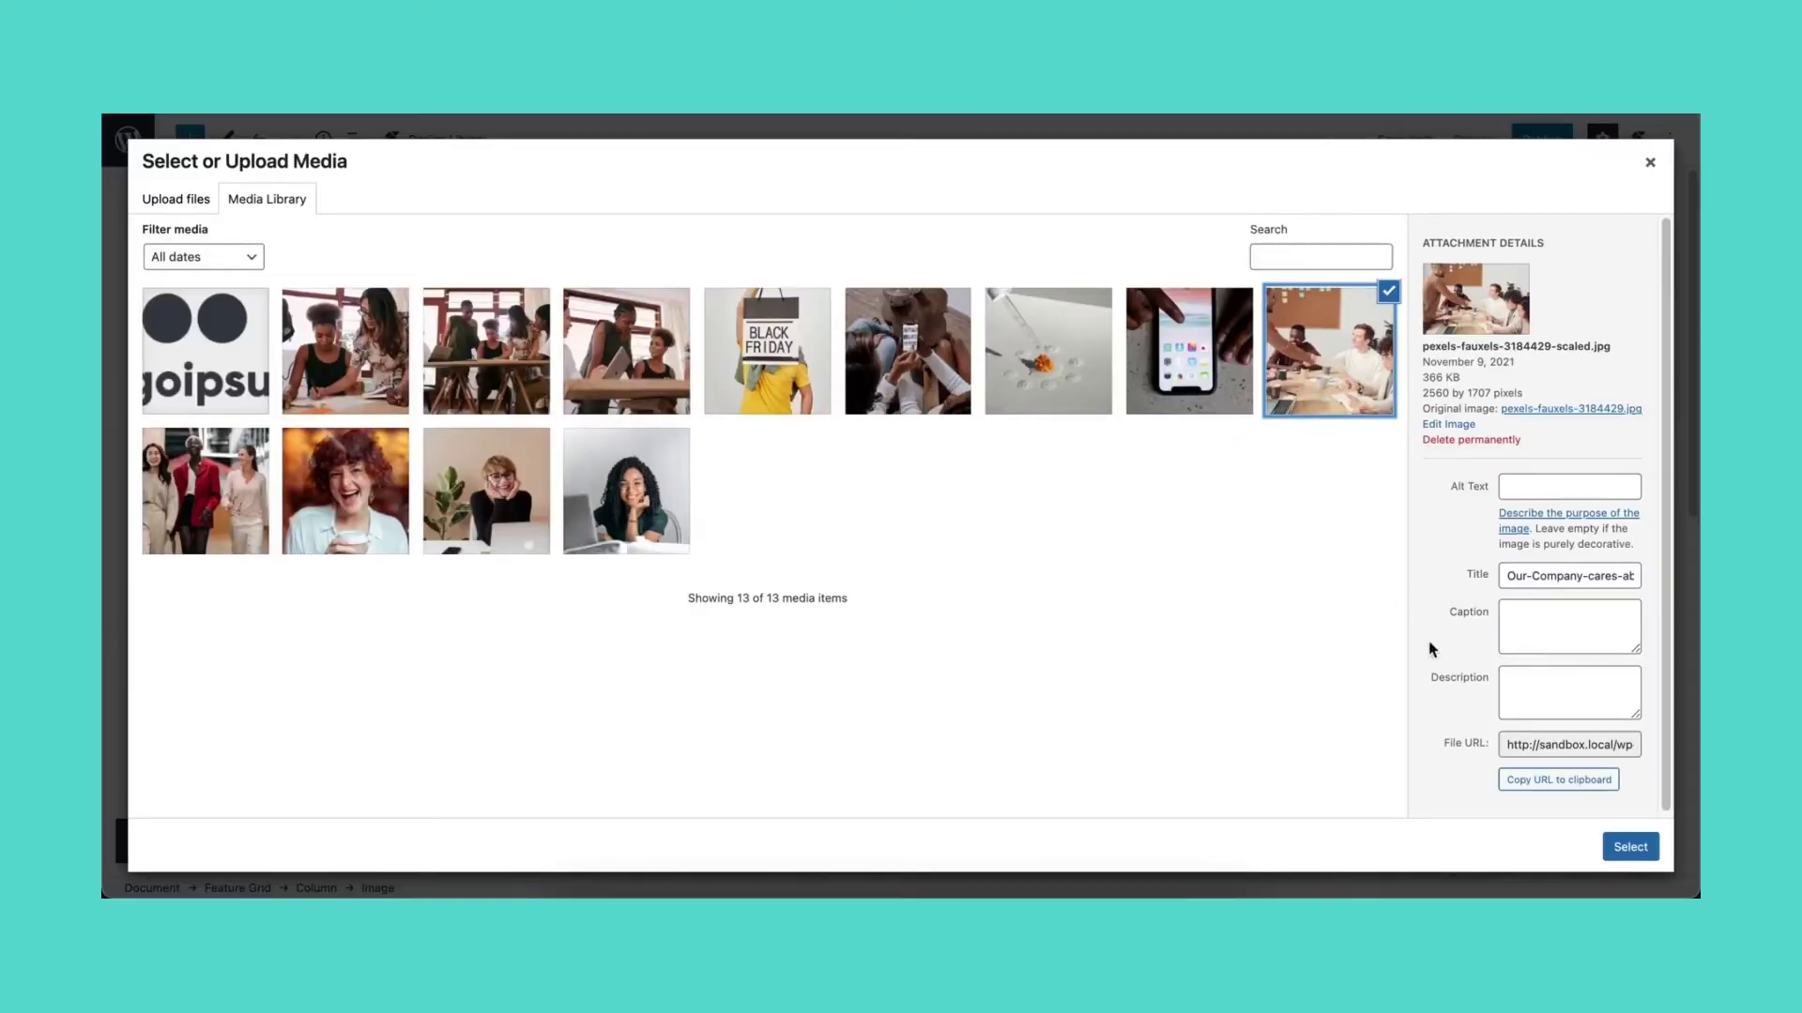
left_click(1630, 846)
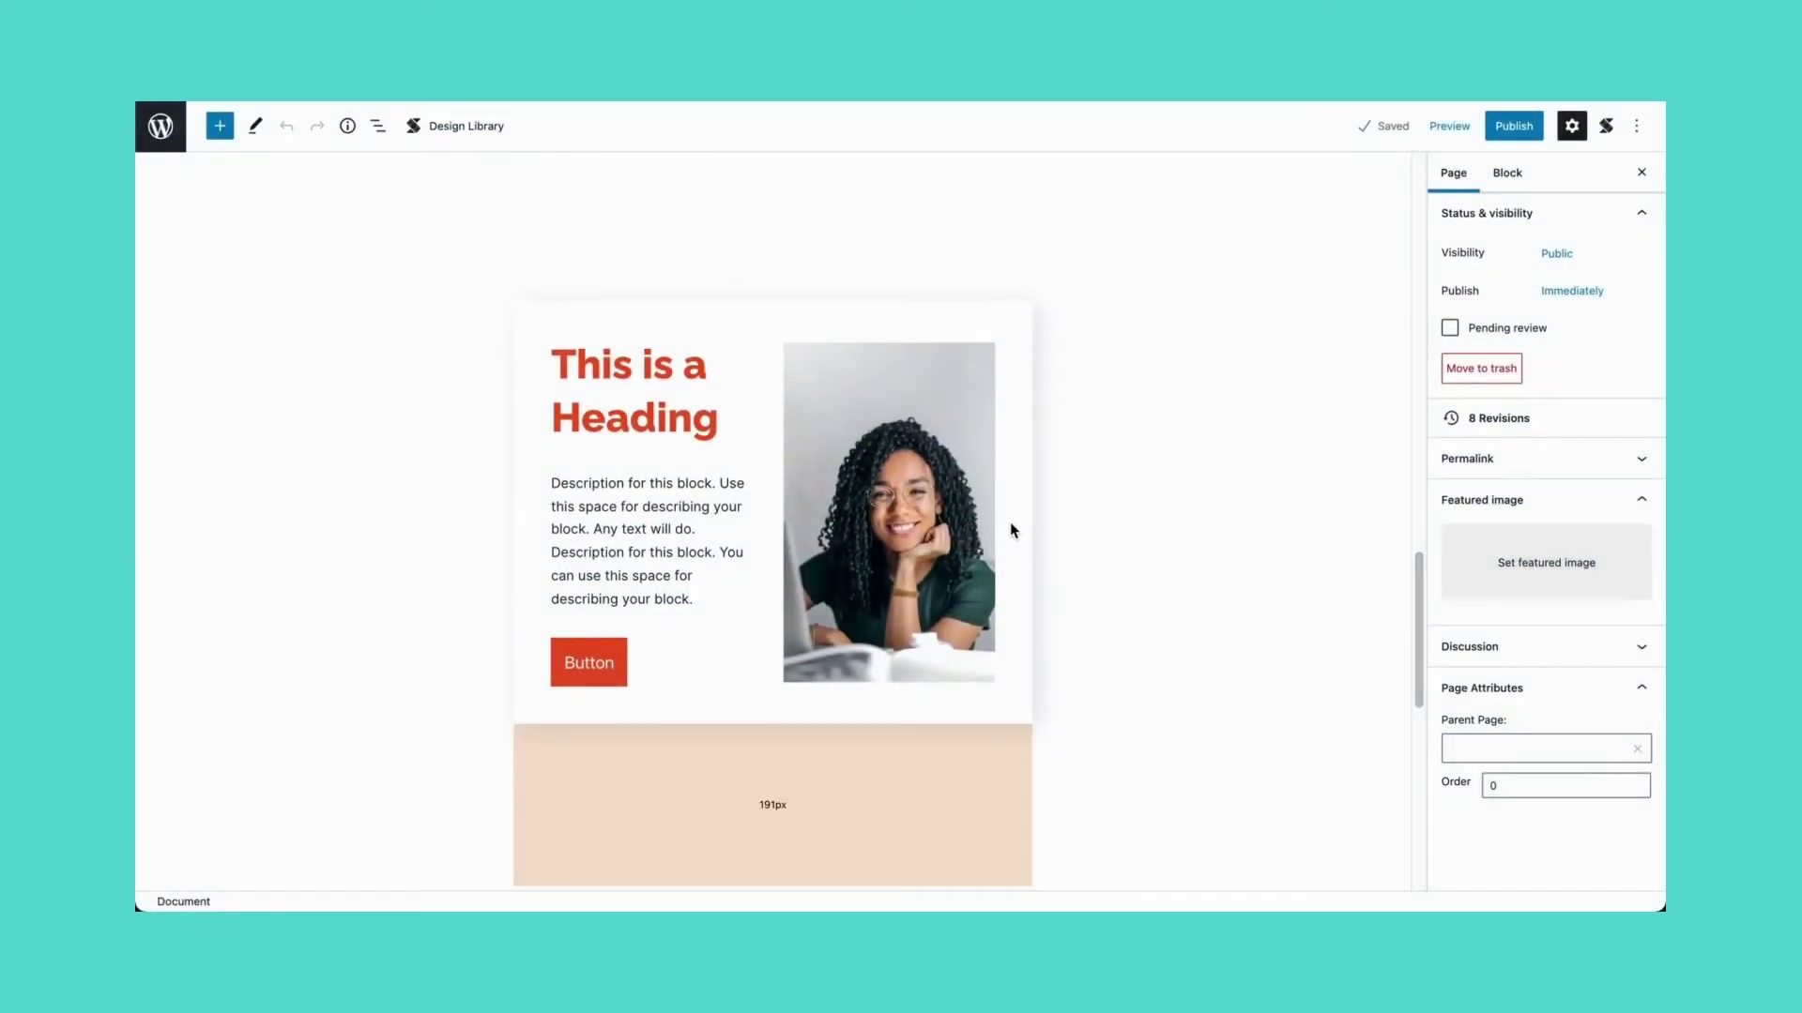
left_click(1010, 566)
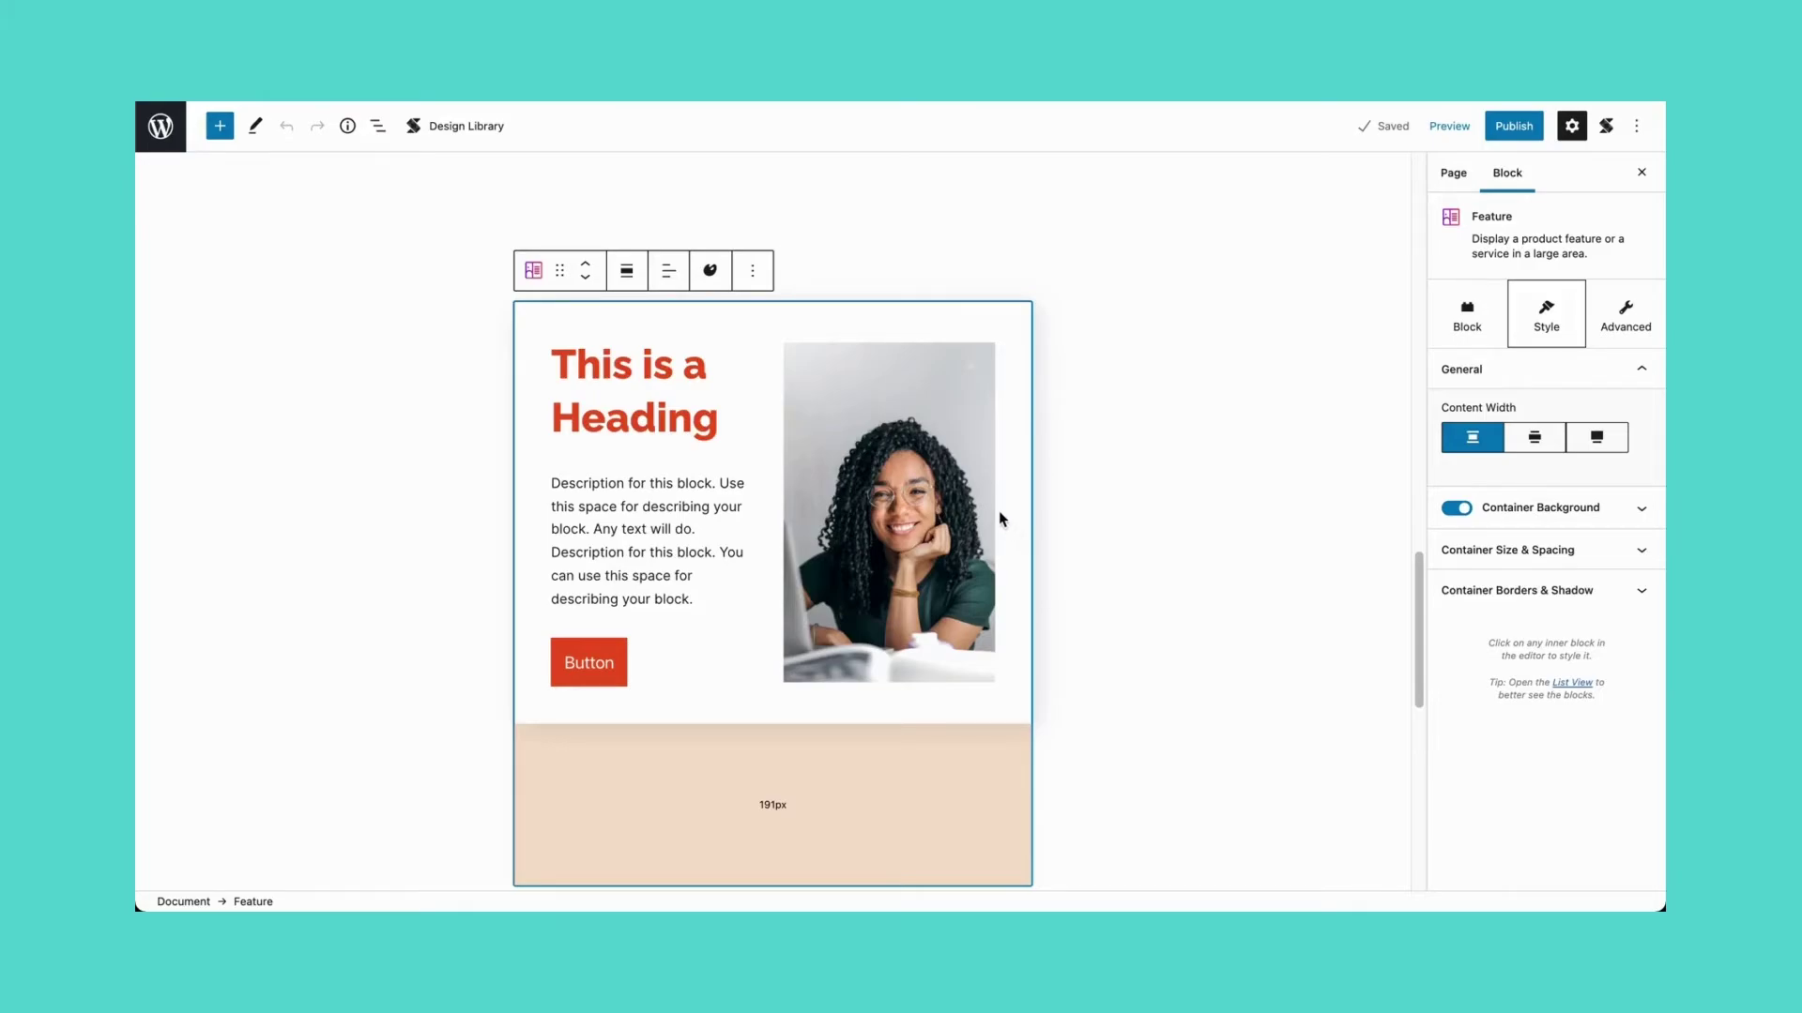
- Copy the 'This is a Heading' feature's red styling and paste it onto 'This is a new feature block'
left_click(711, 272)
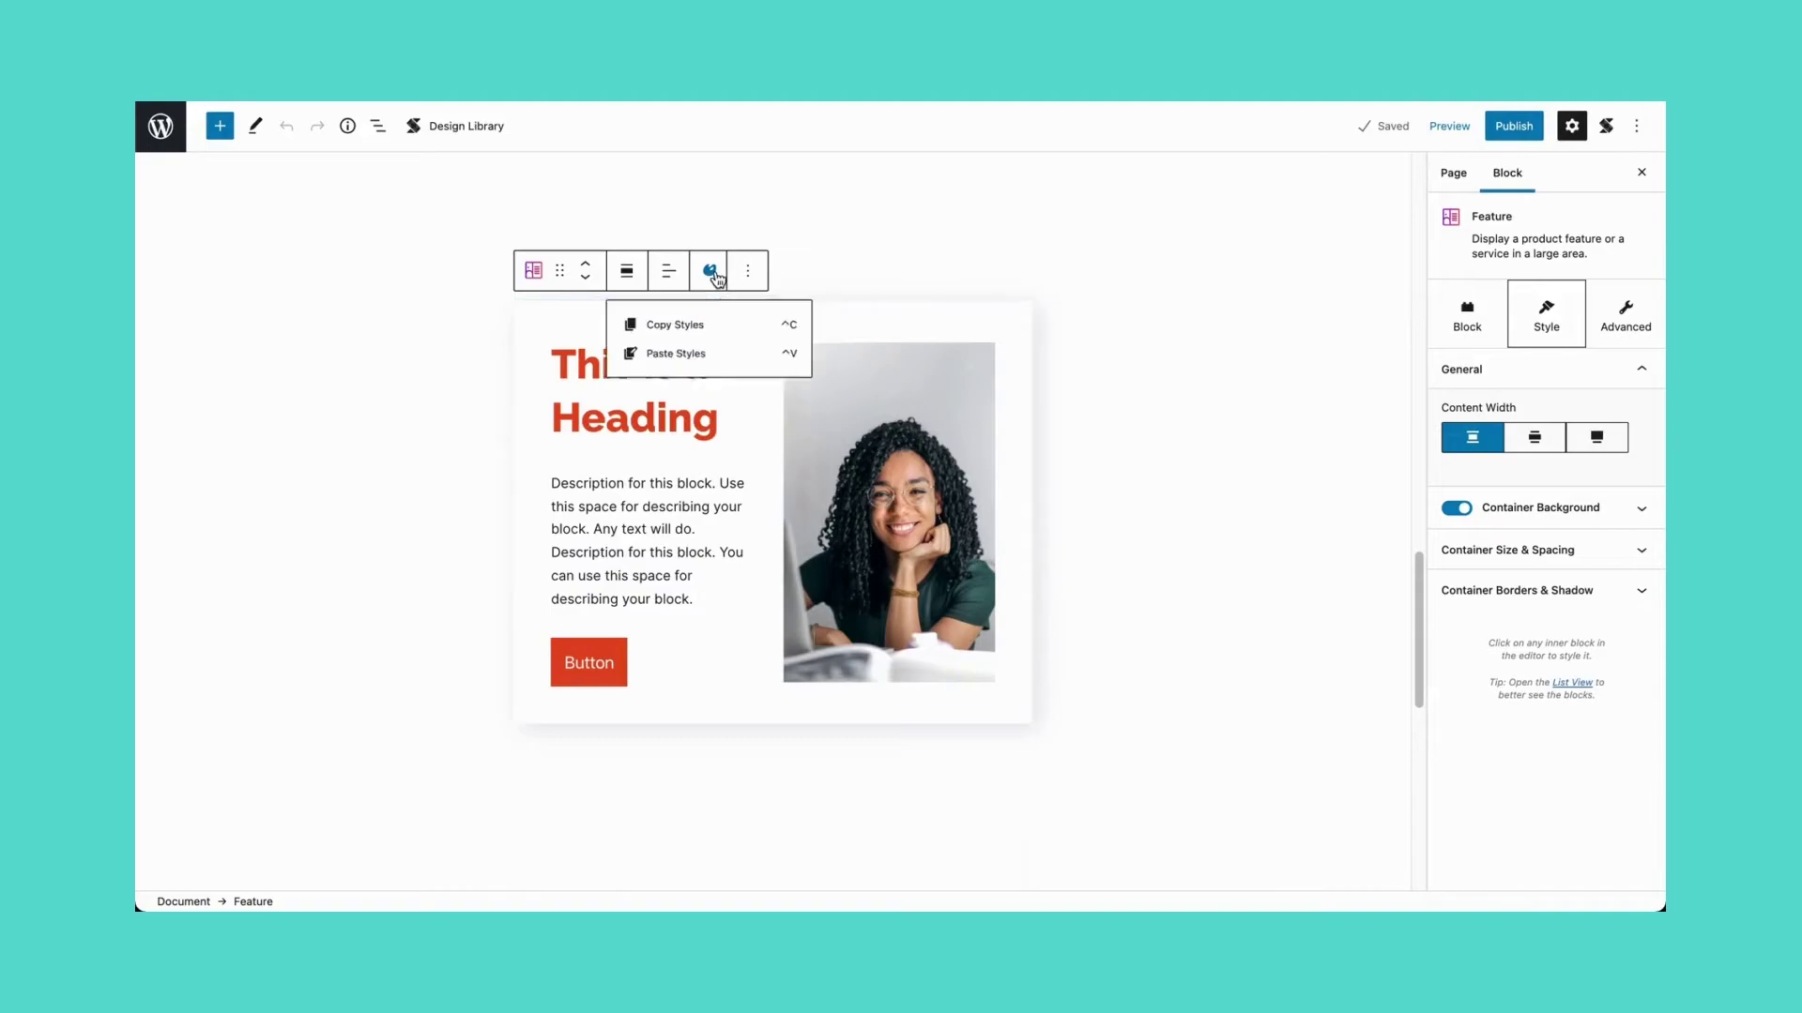
left_click(718, 328)
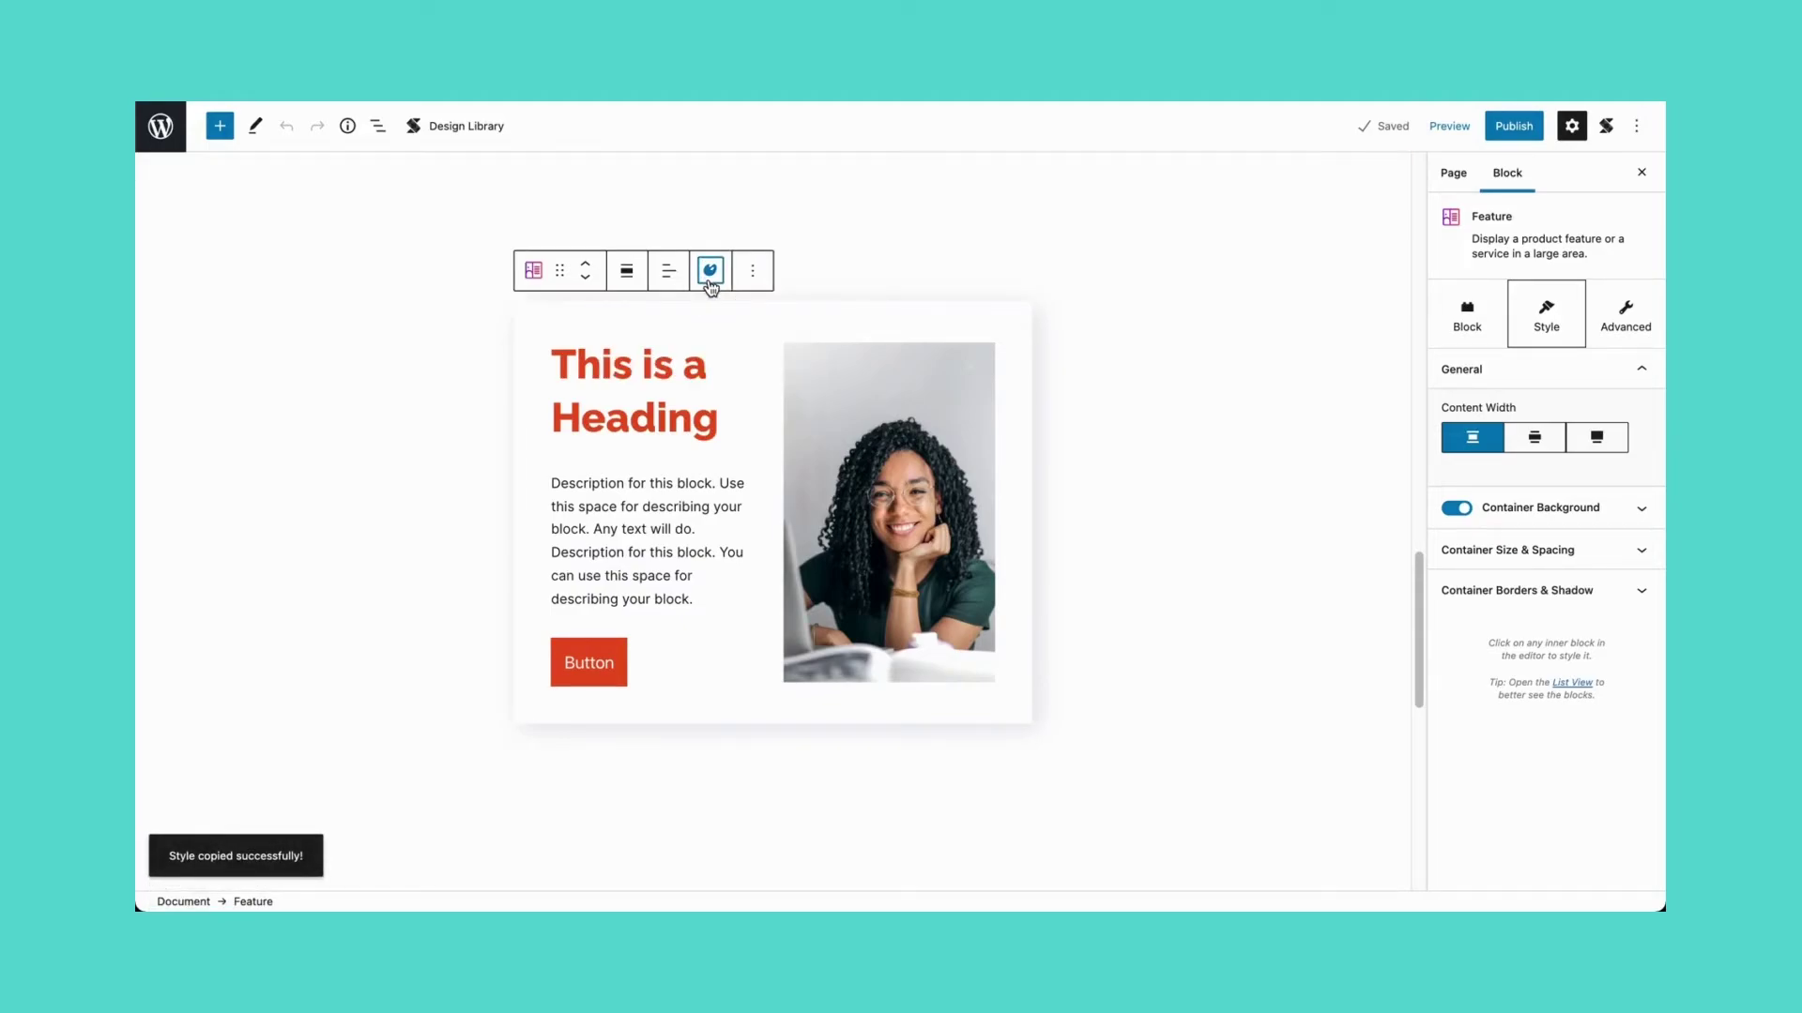
scroll(1231, 467, "down", 4)
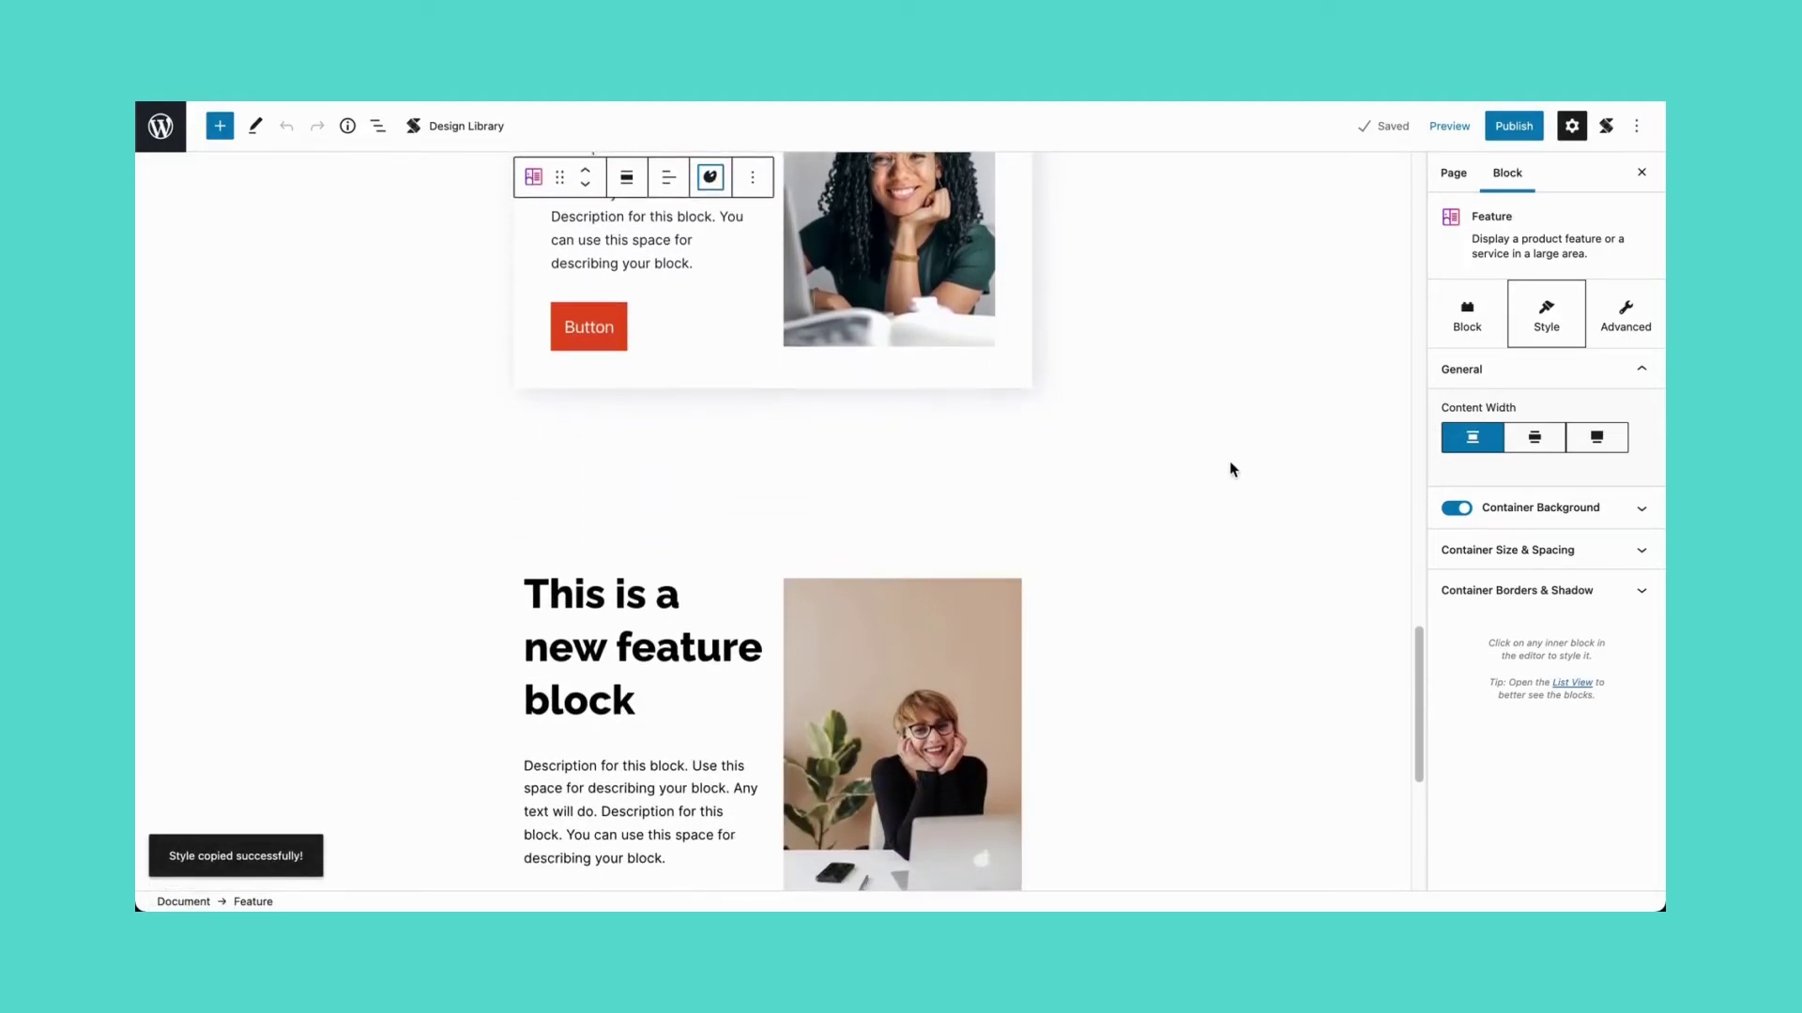
scroll(1232, 469, "down", 3)
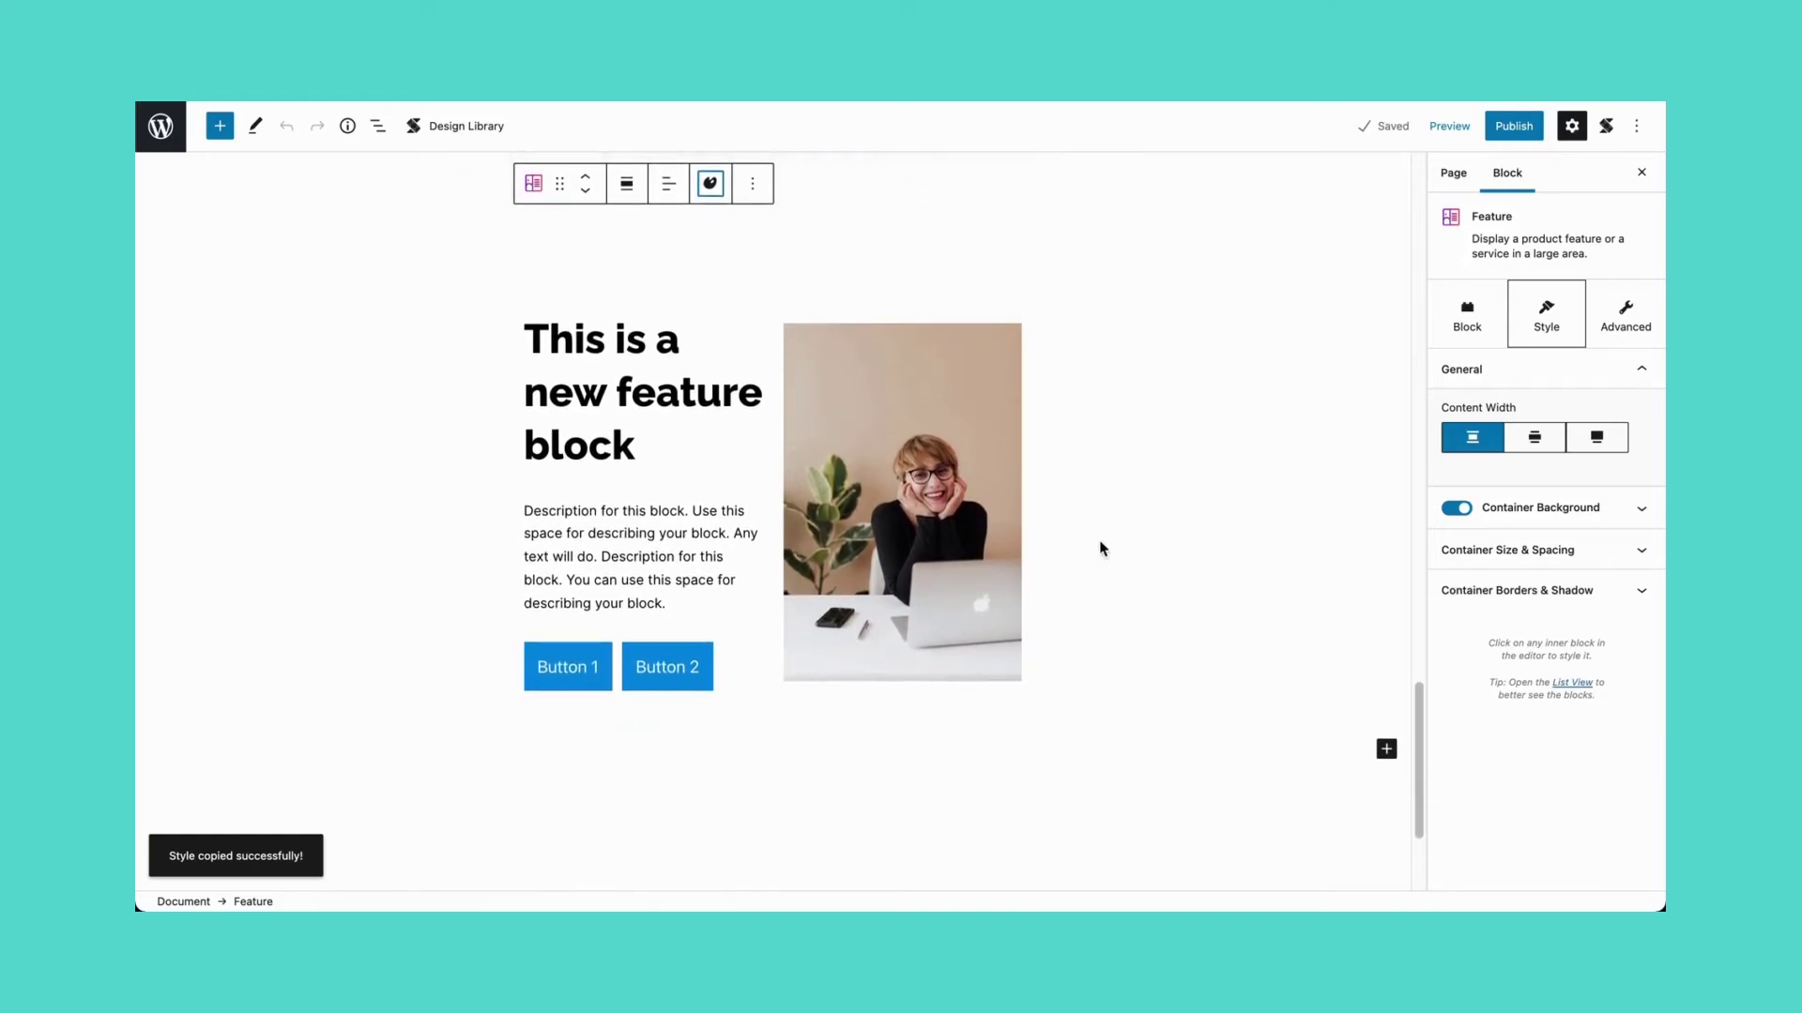
left_click(991, 700)
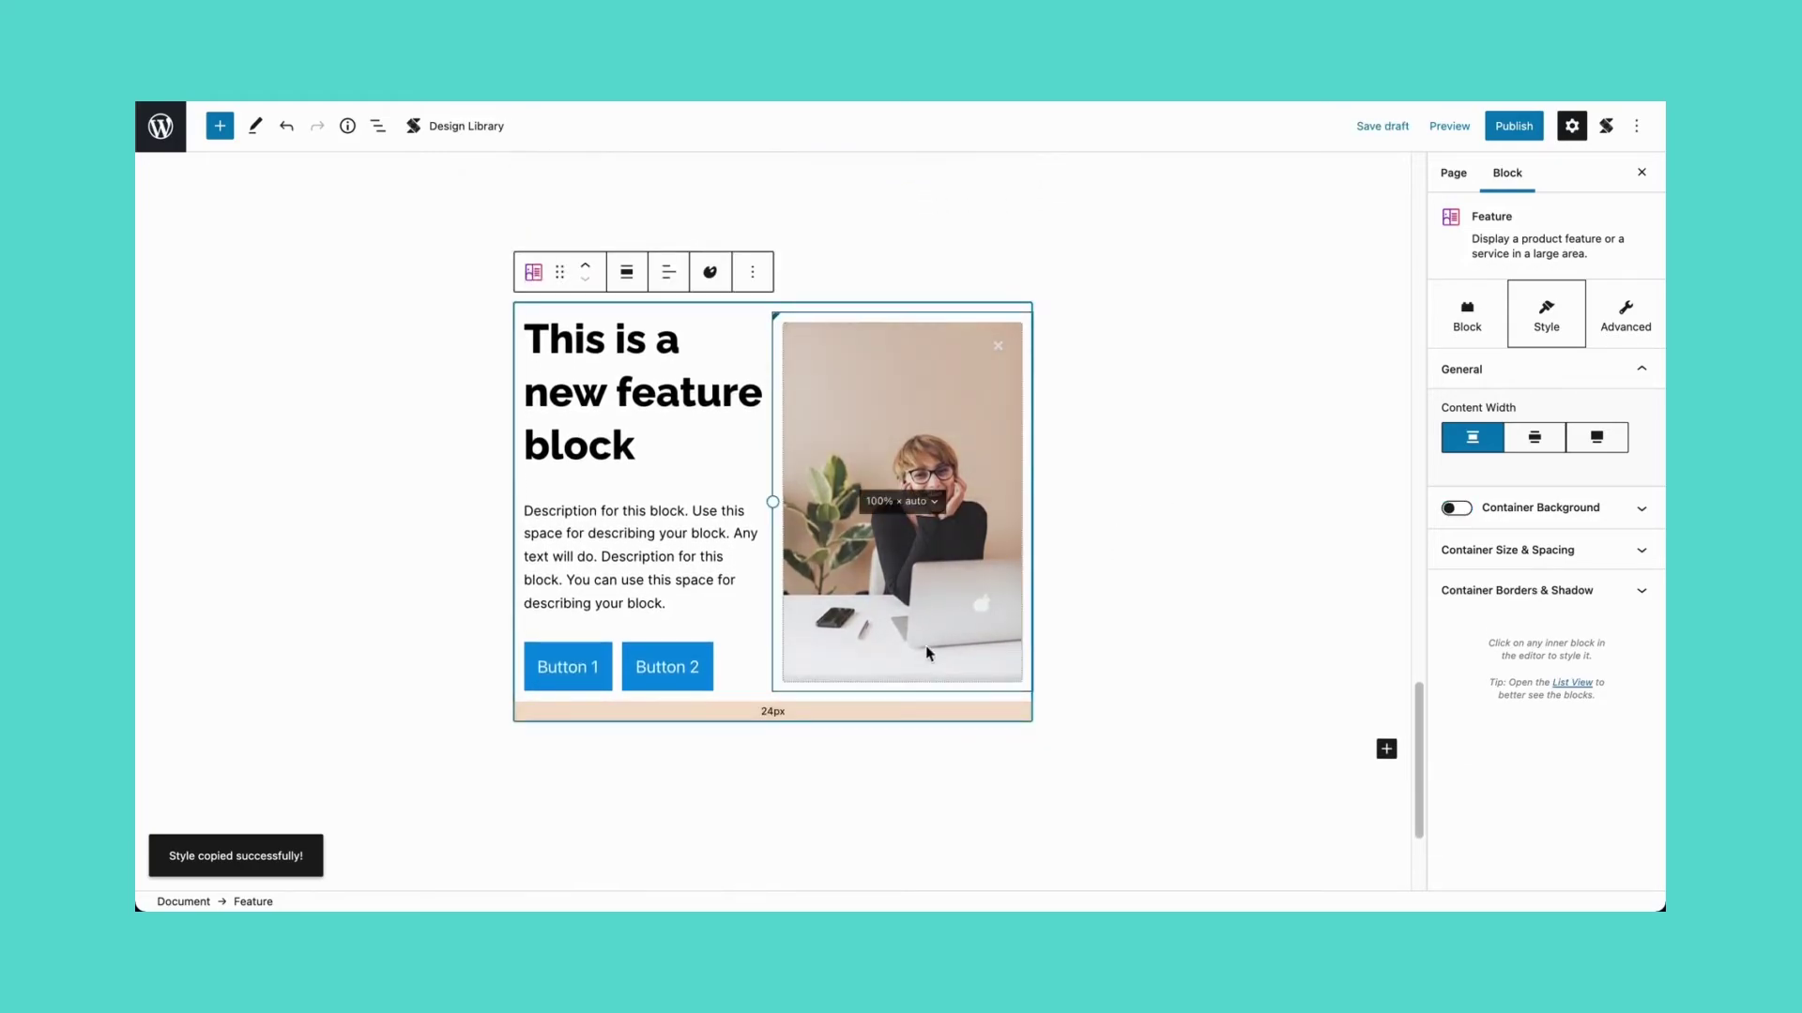
left_click(711, 274)
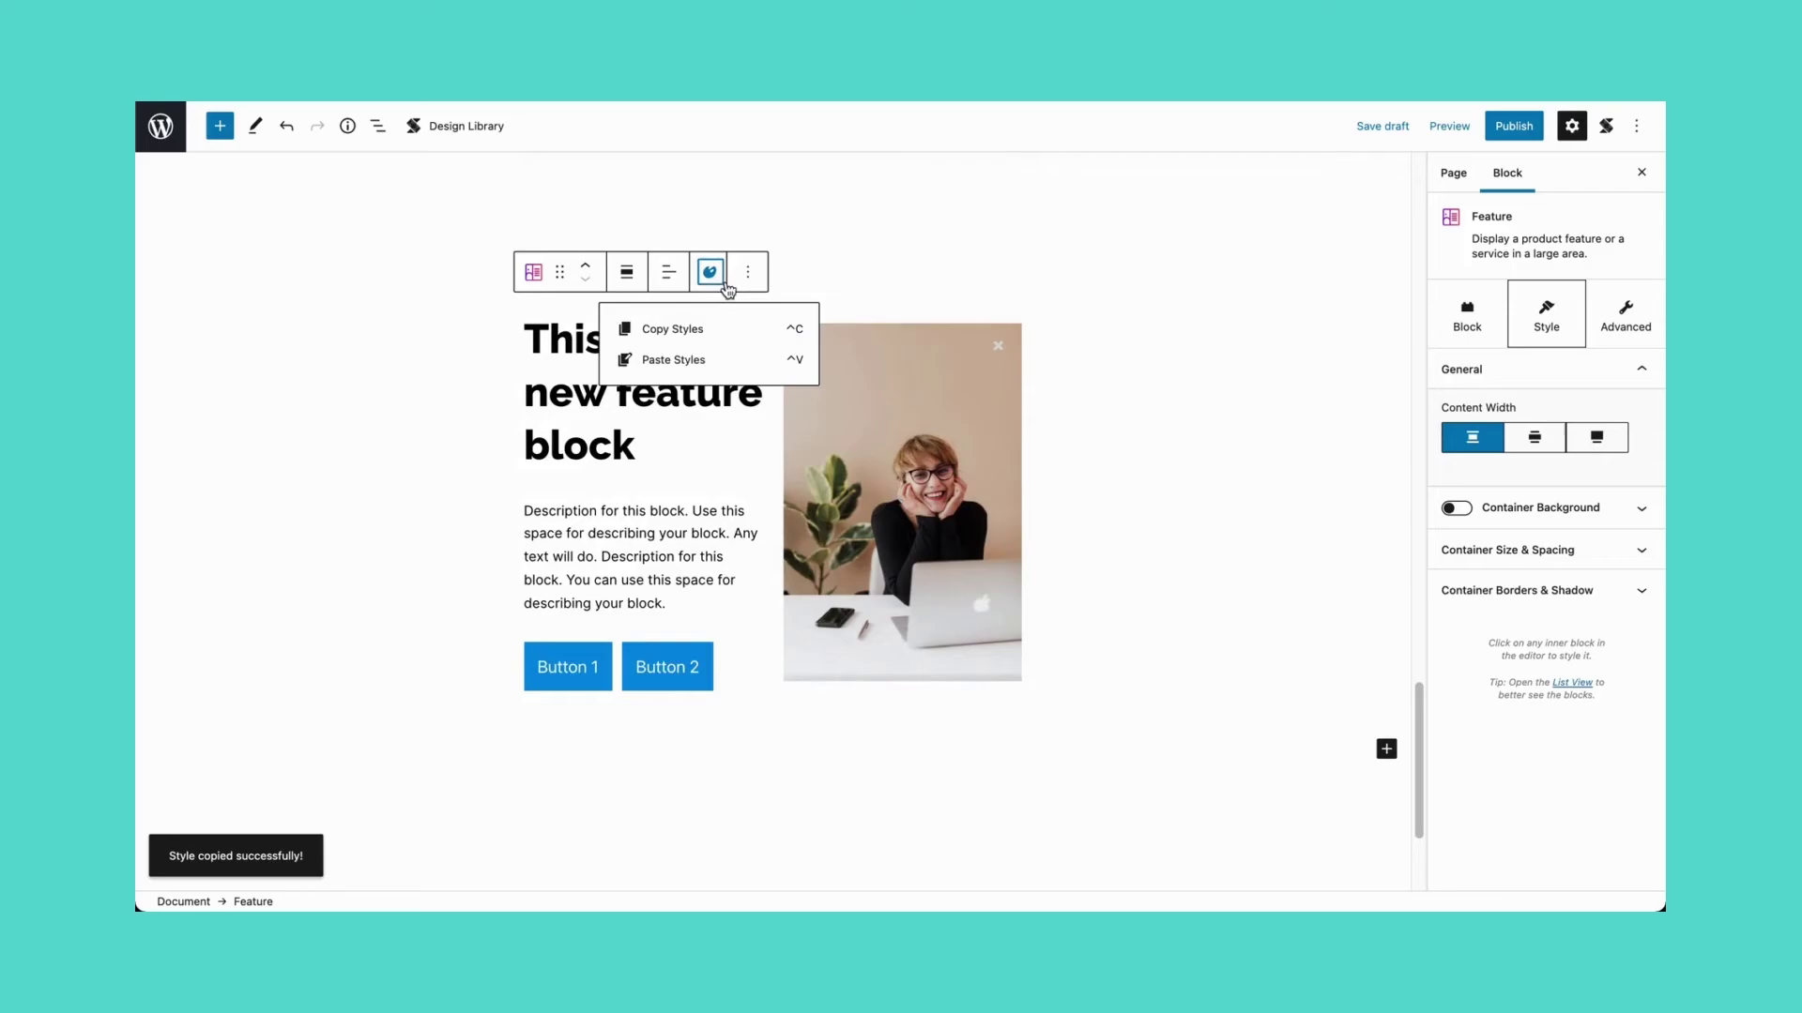
left_click(735, 360)
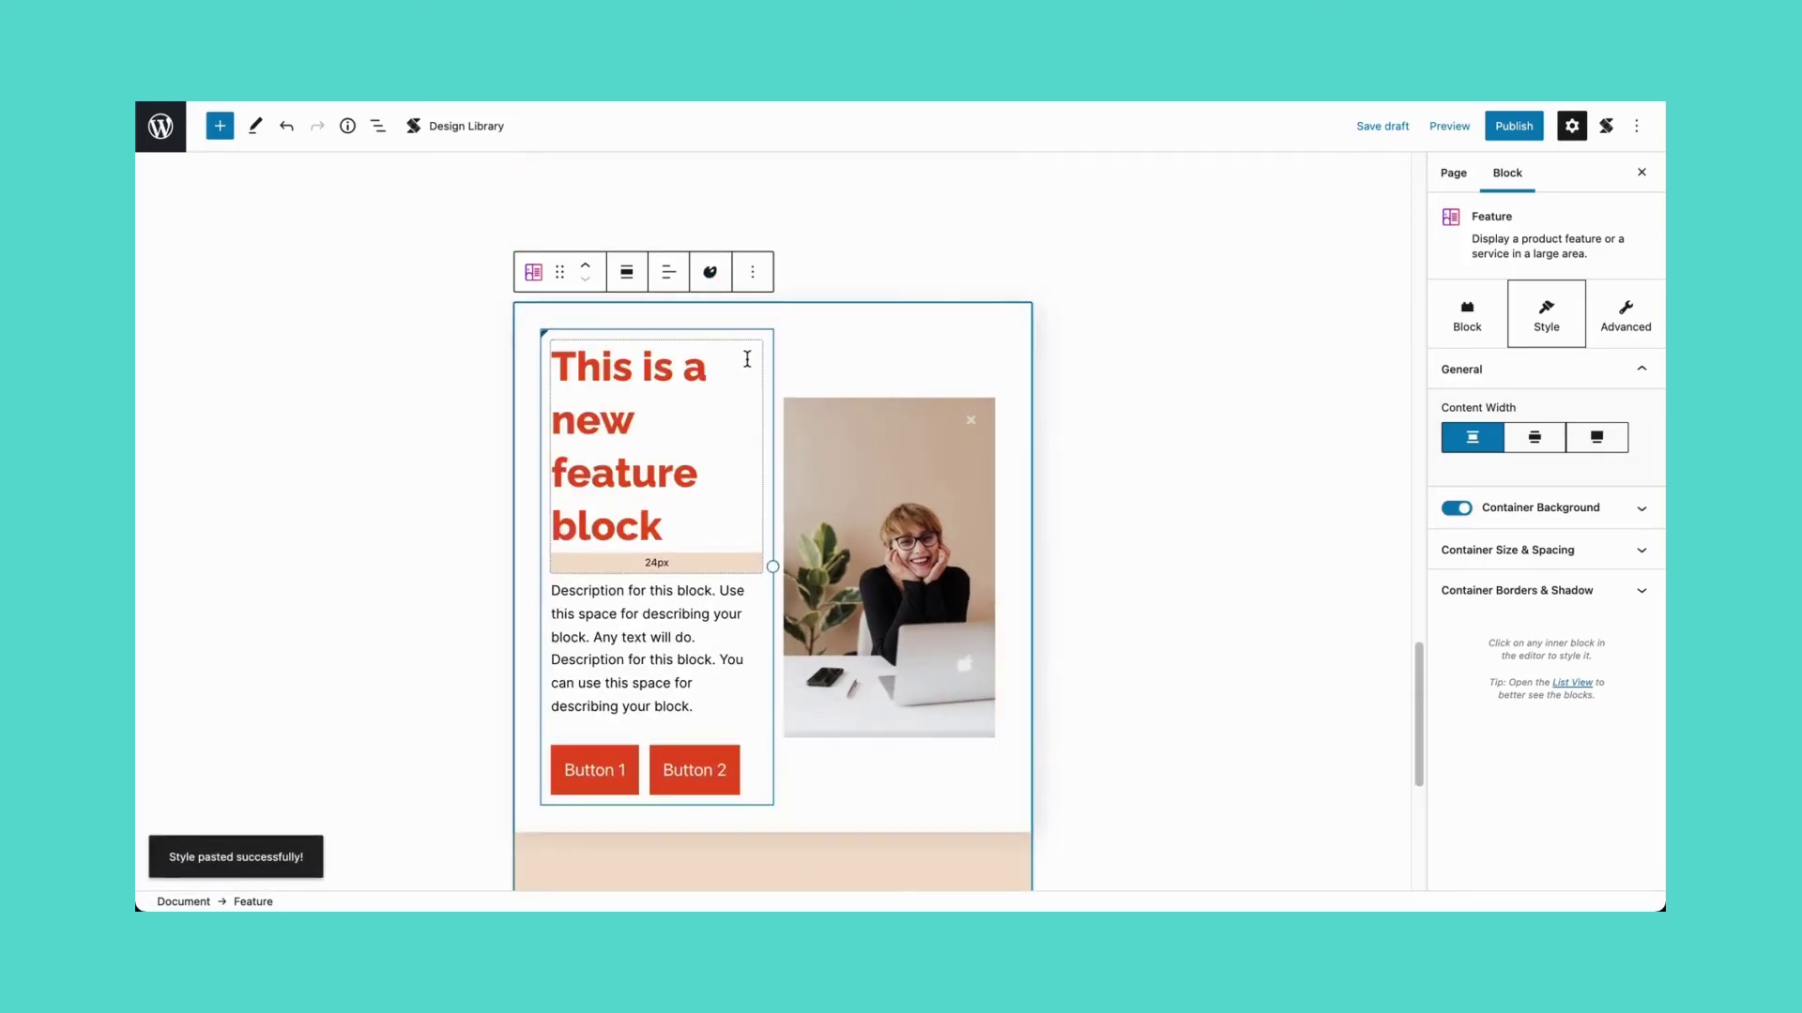
left_click(1244, 490)
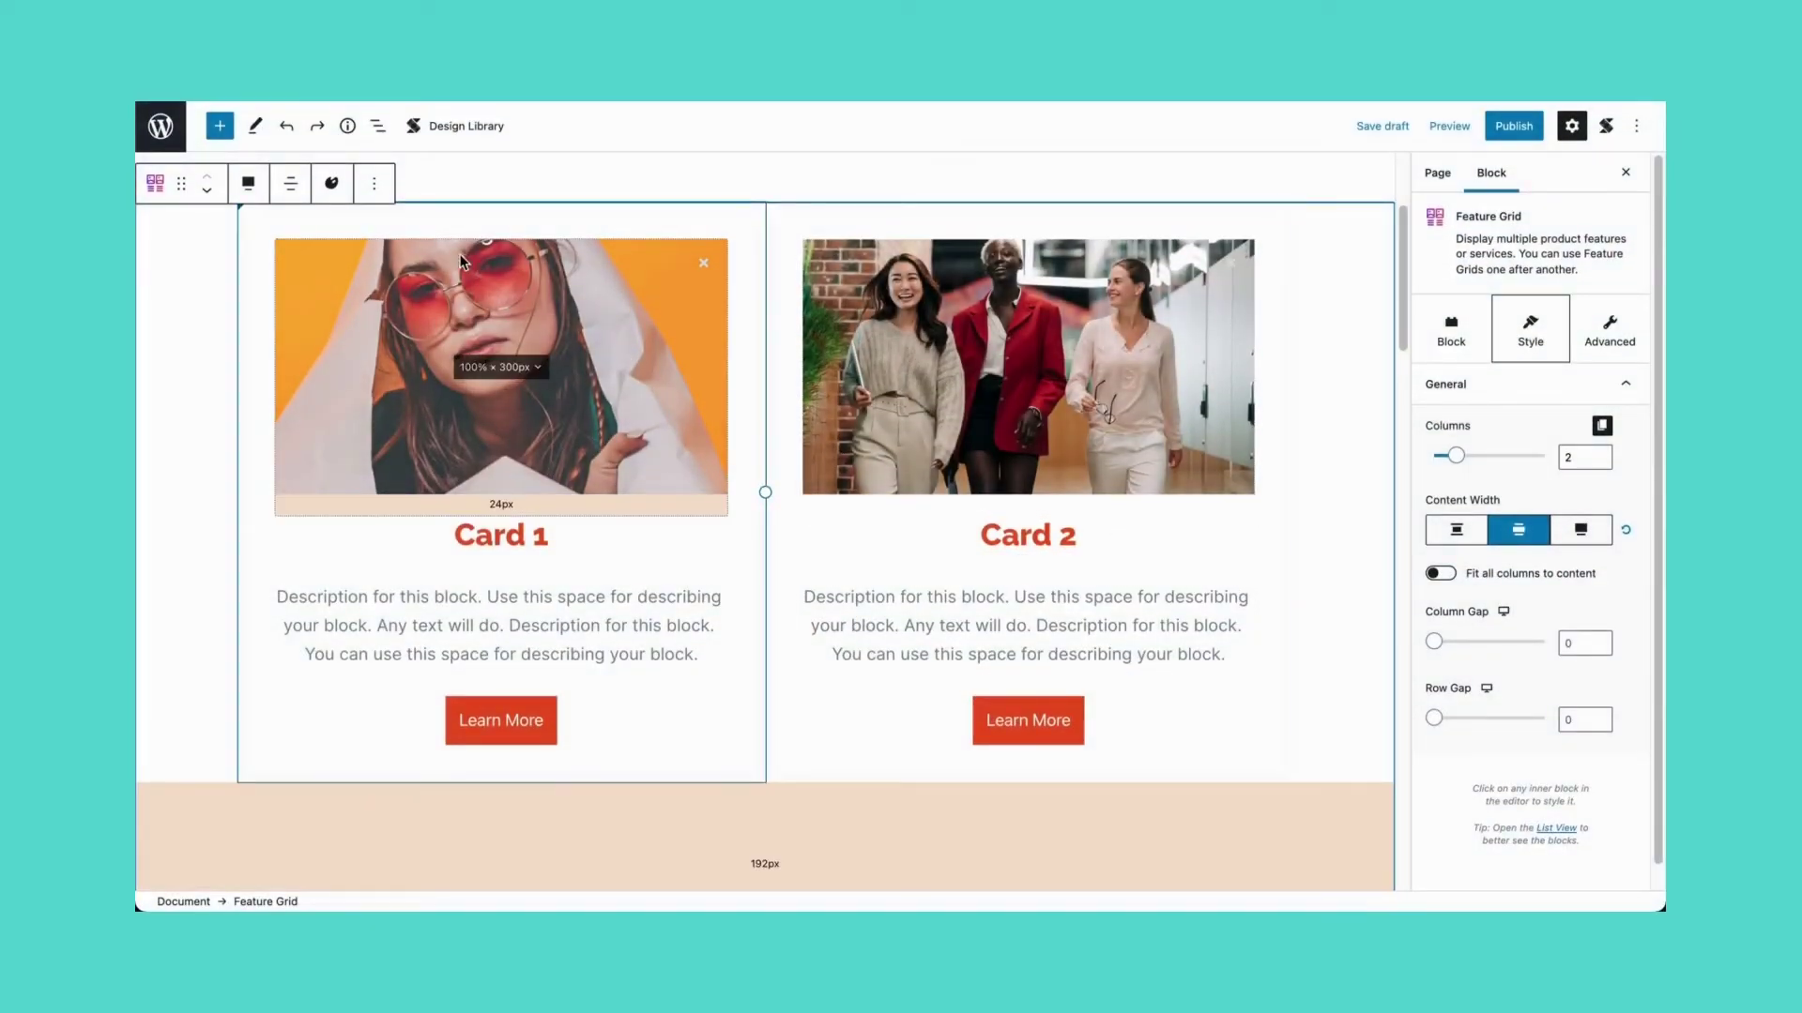
- Copy the Card 1/Card 2 grid's styles and paste them onto the Card One/Two/Three grid
left_click(339, 186)
left_click(341, 242)
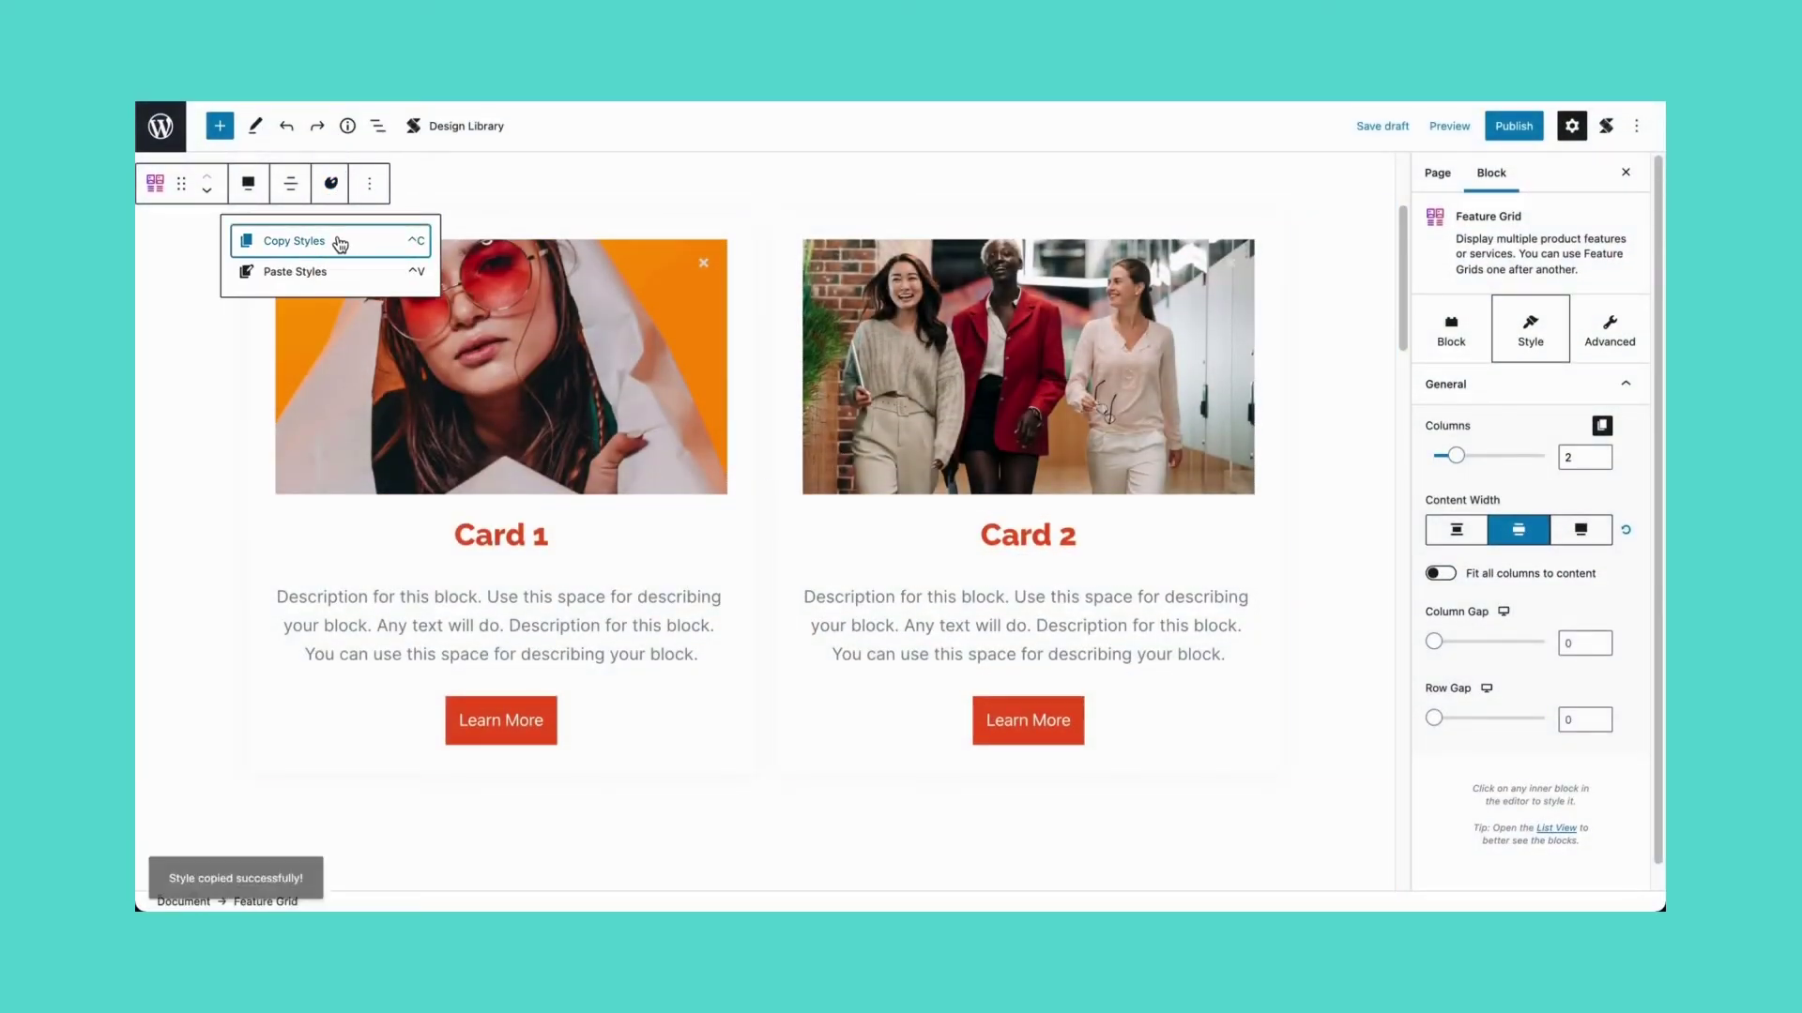
left_click(335, 187)
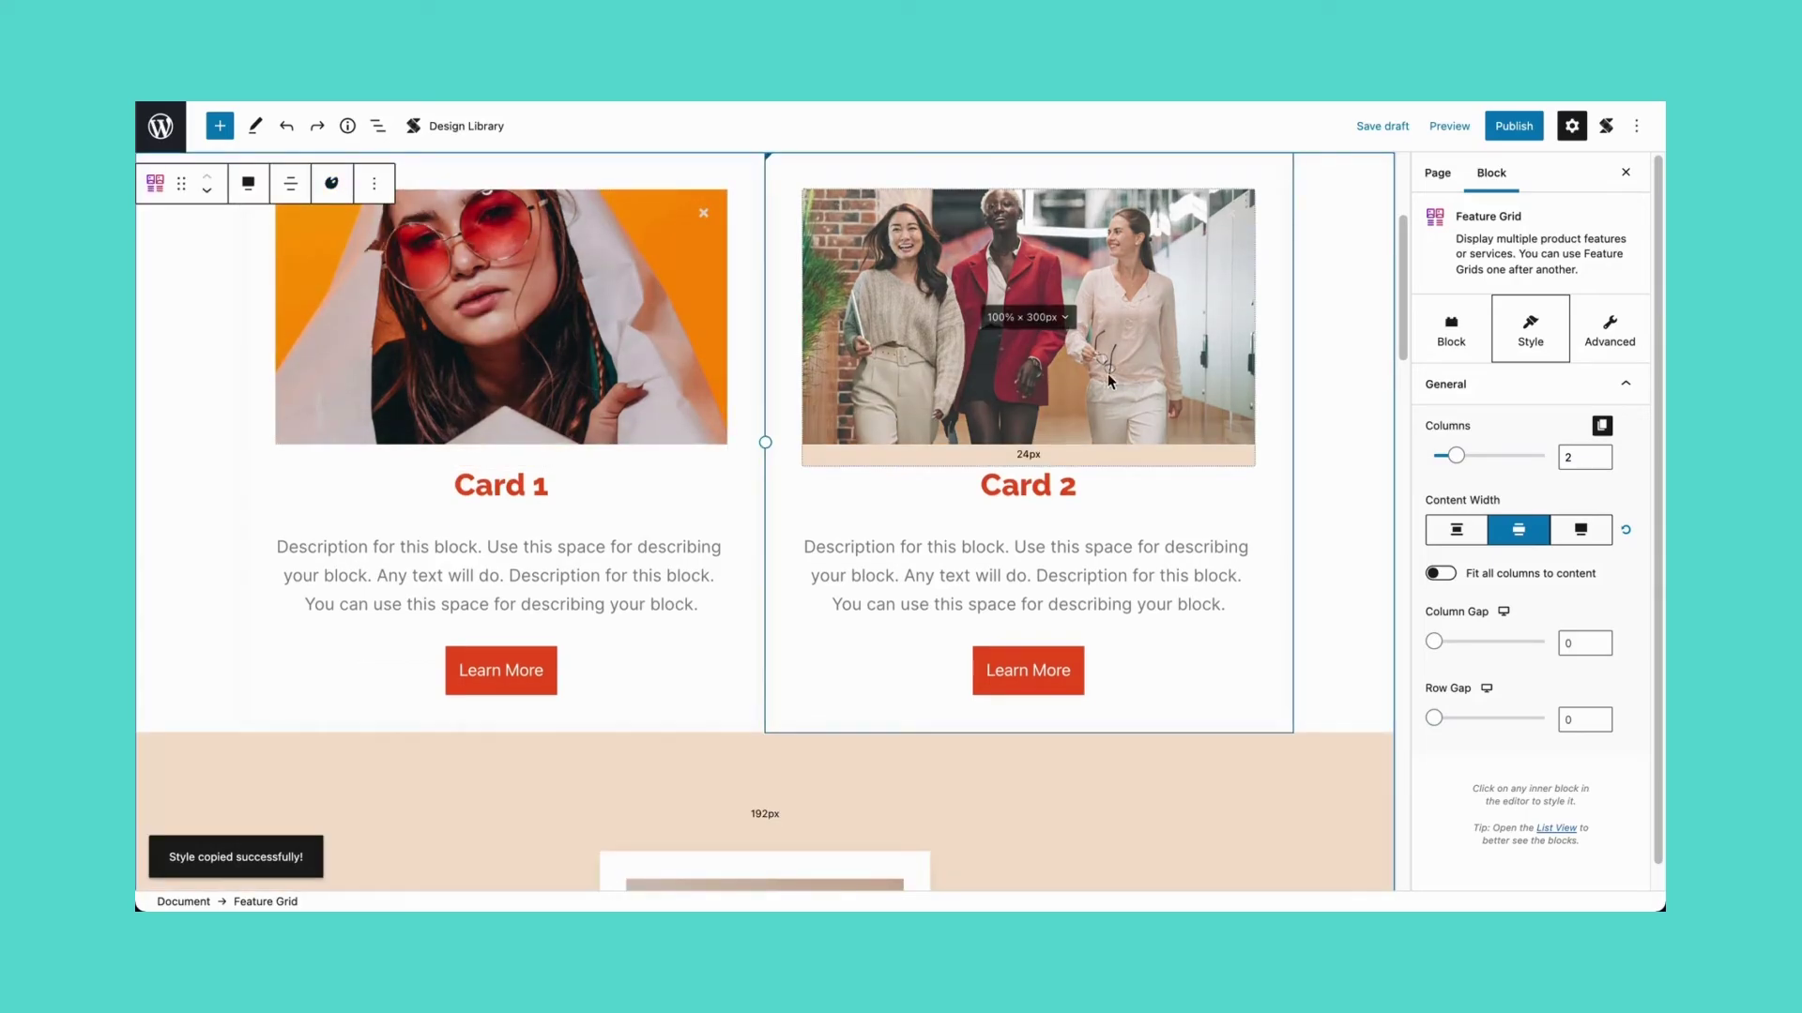
scroll(1330, 413, "down", 3)
scroll(1333, 419, "down", 5)
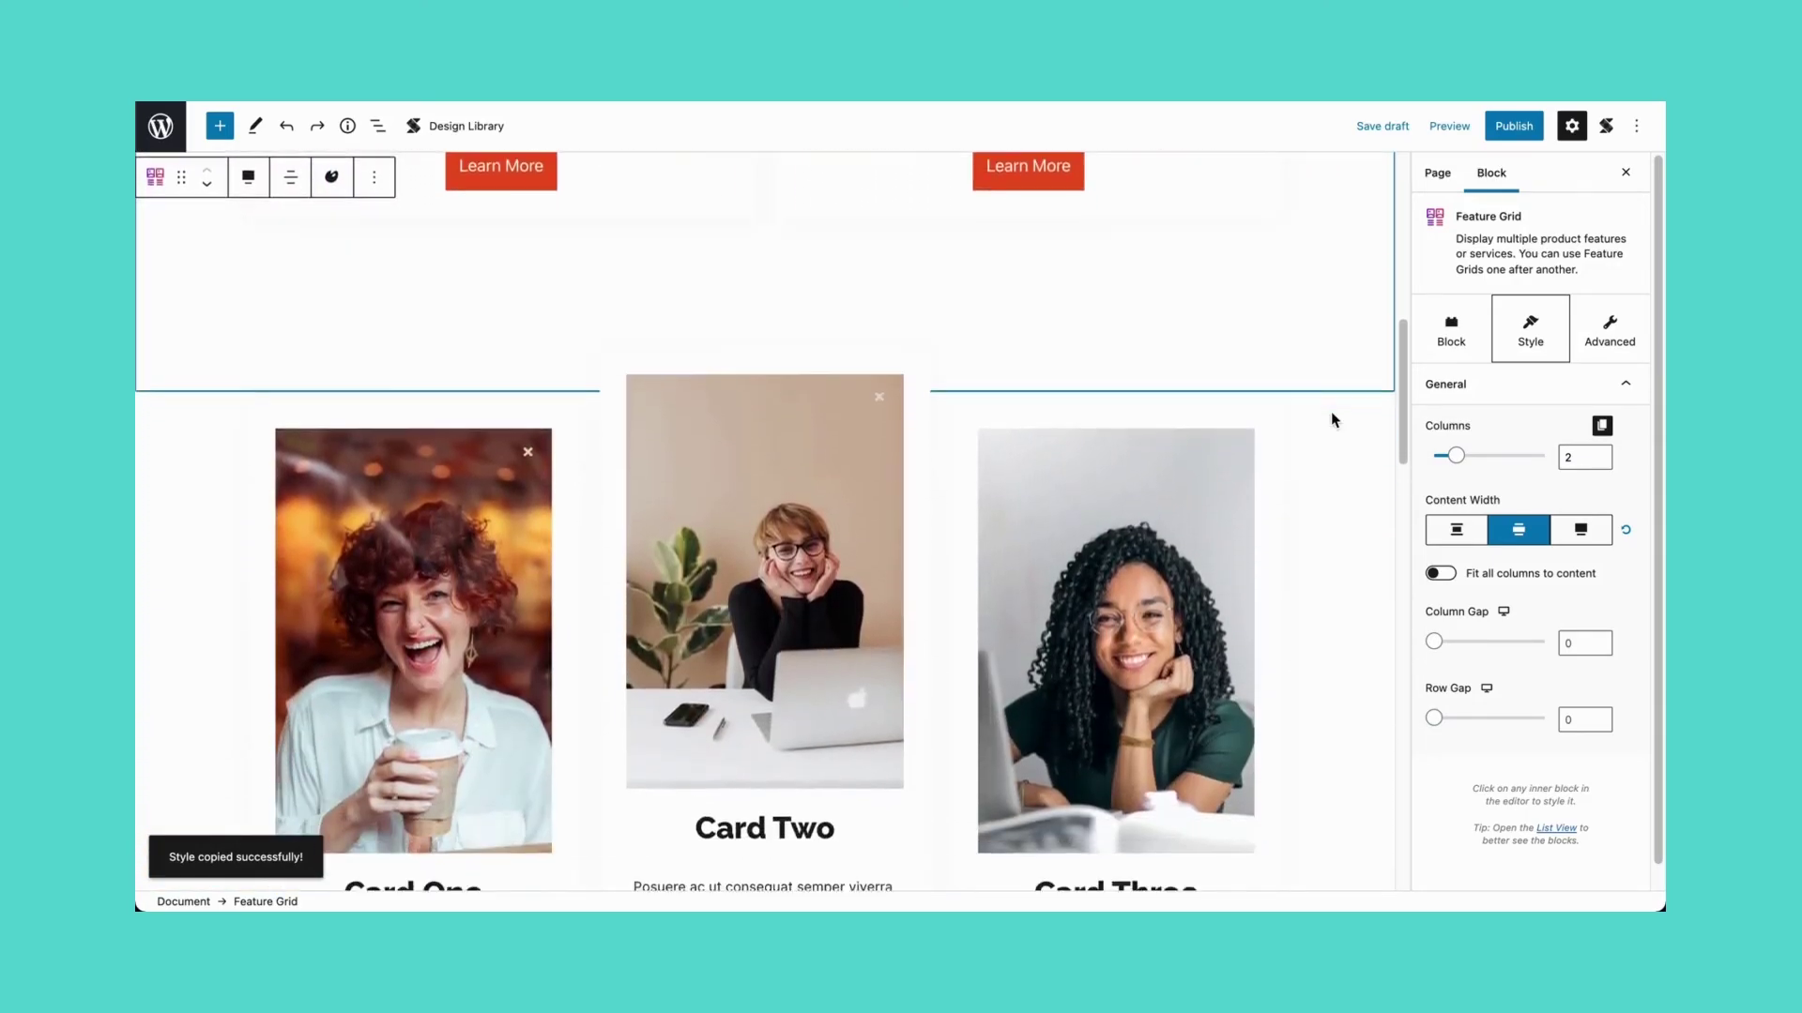
left_click(1333, 419)
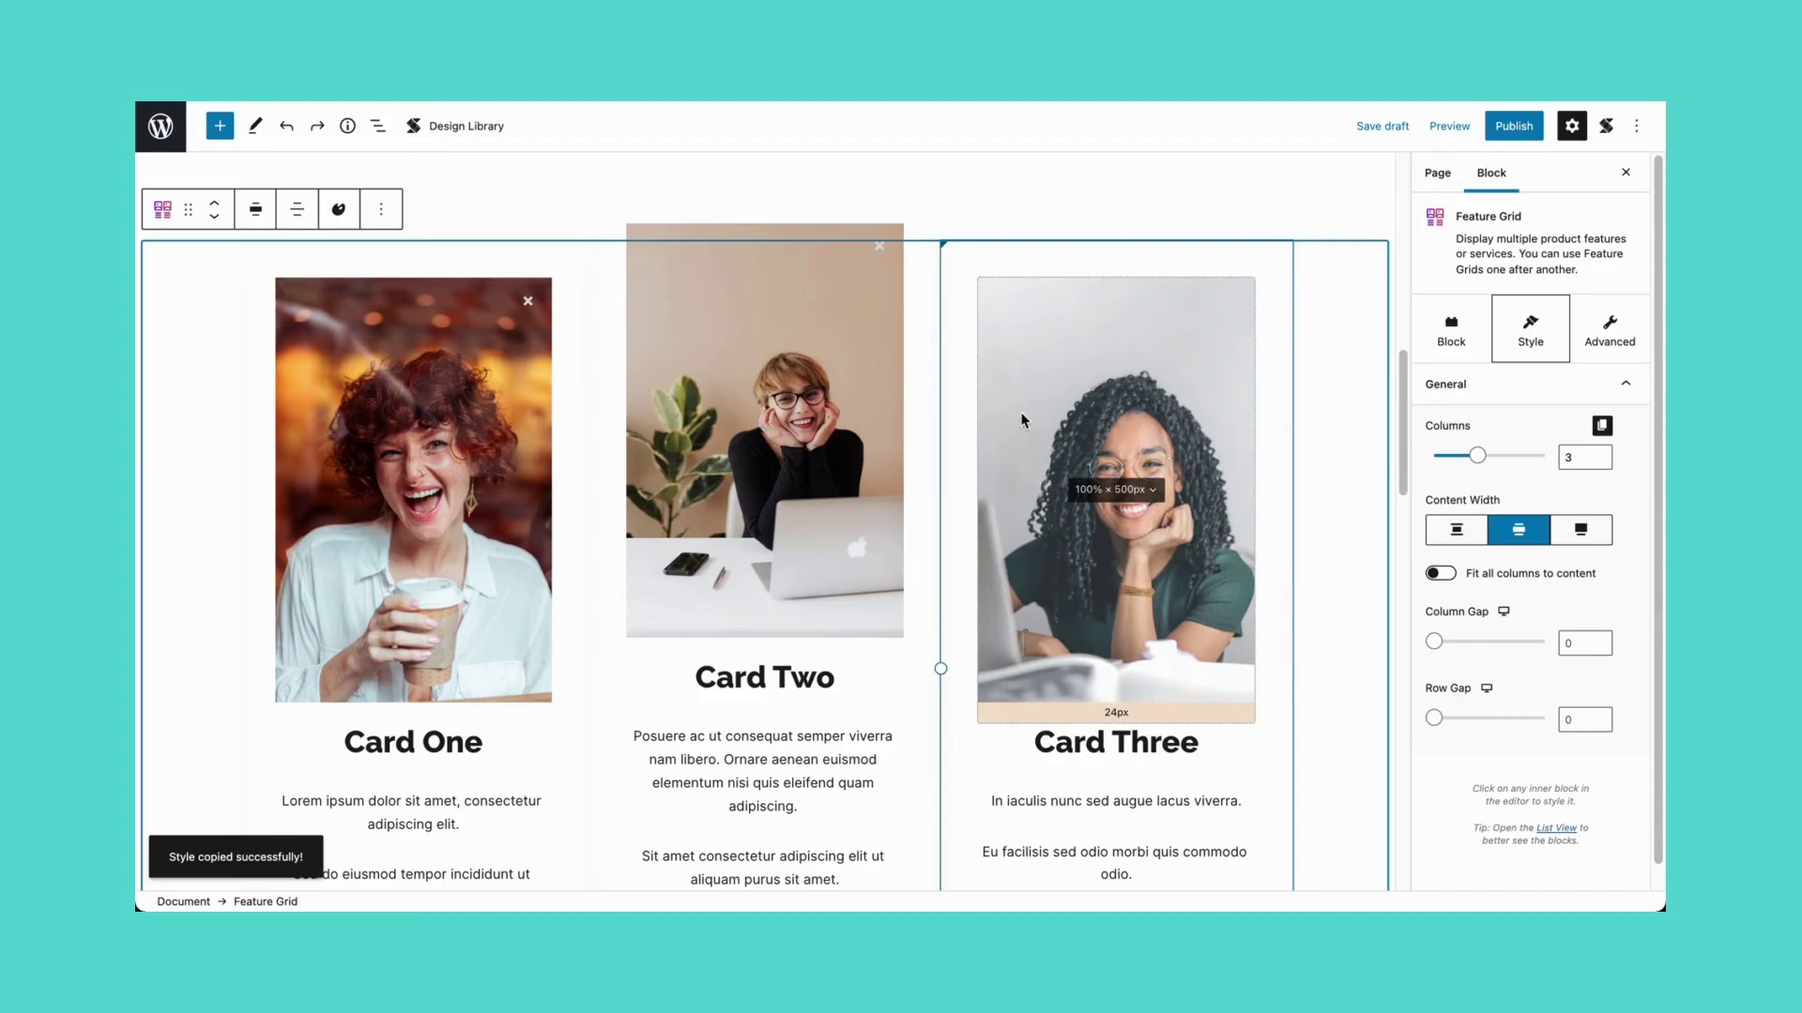
left_click(357, 220)
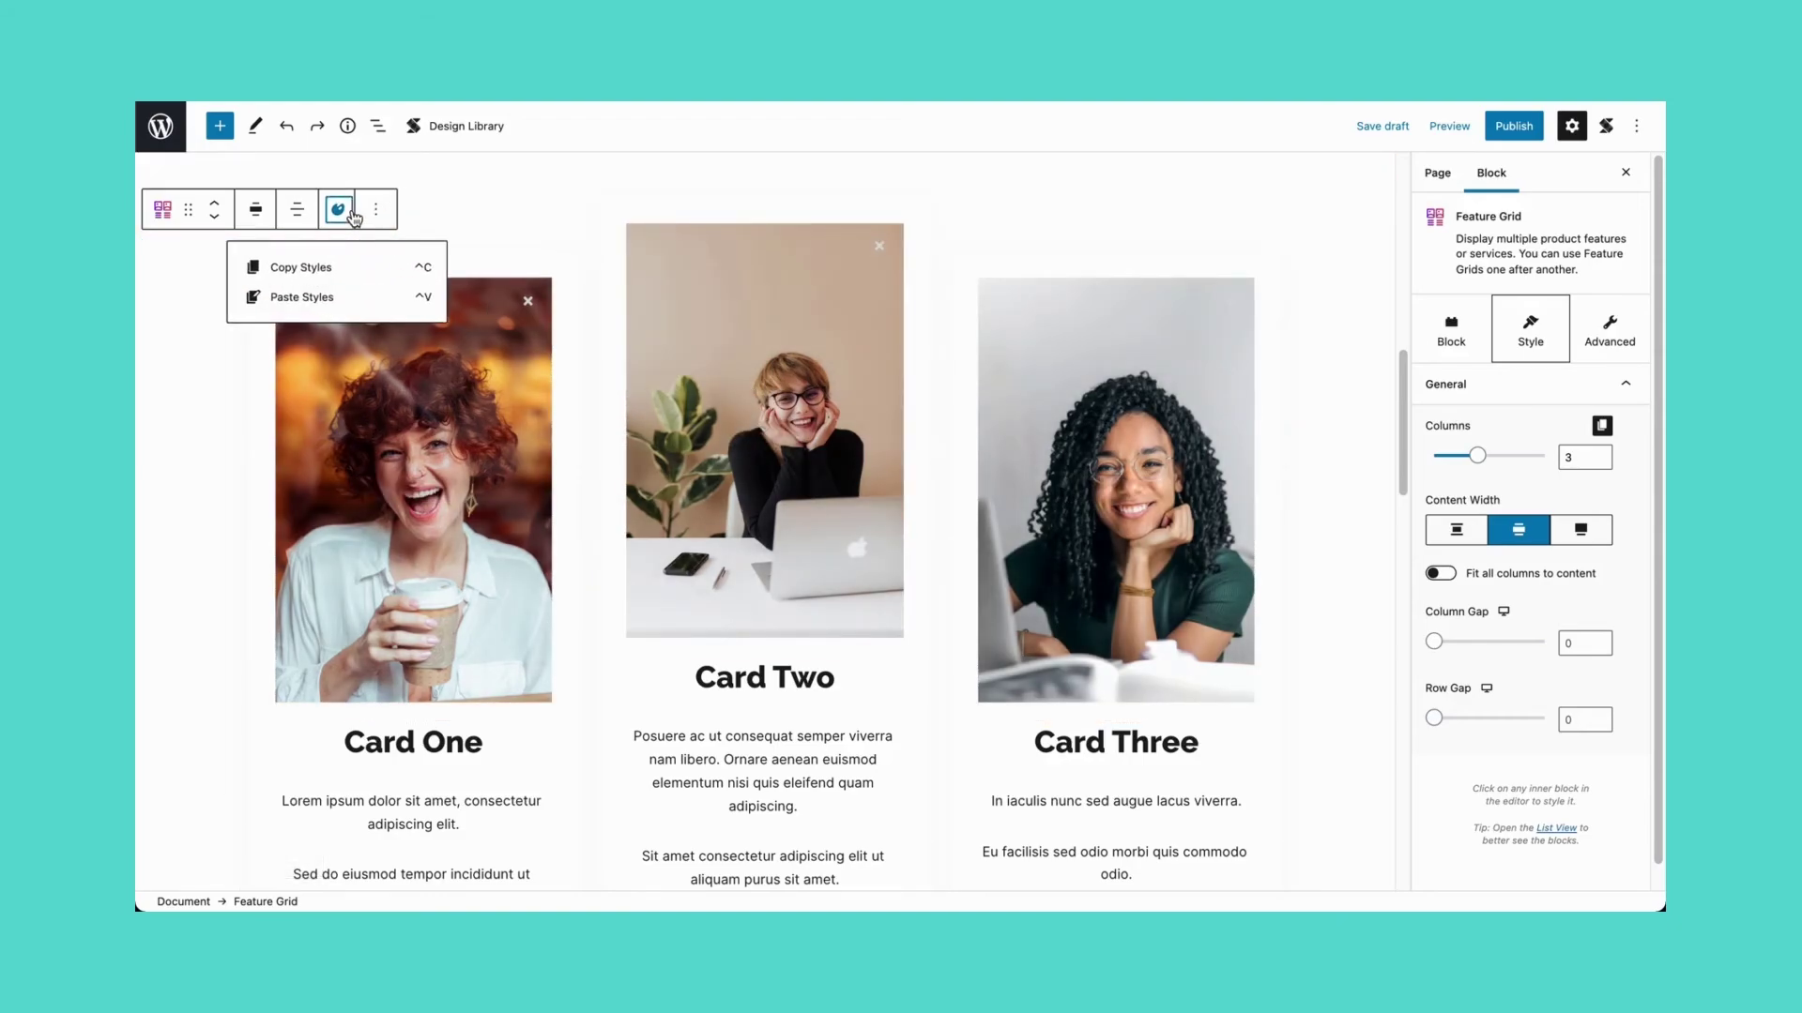
left_click(357, 294)
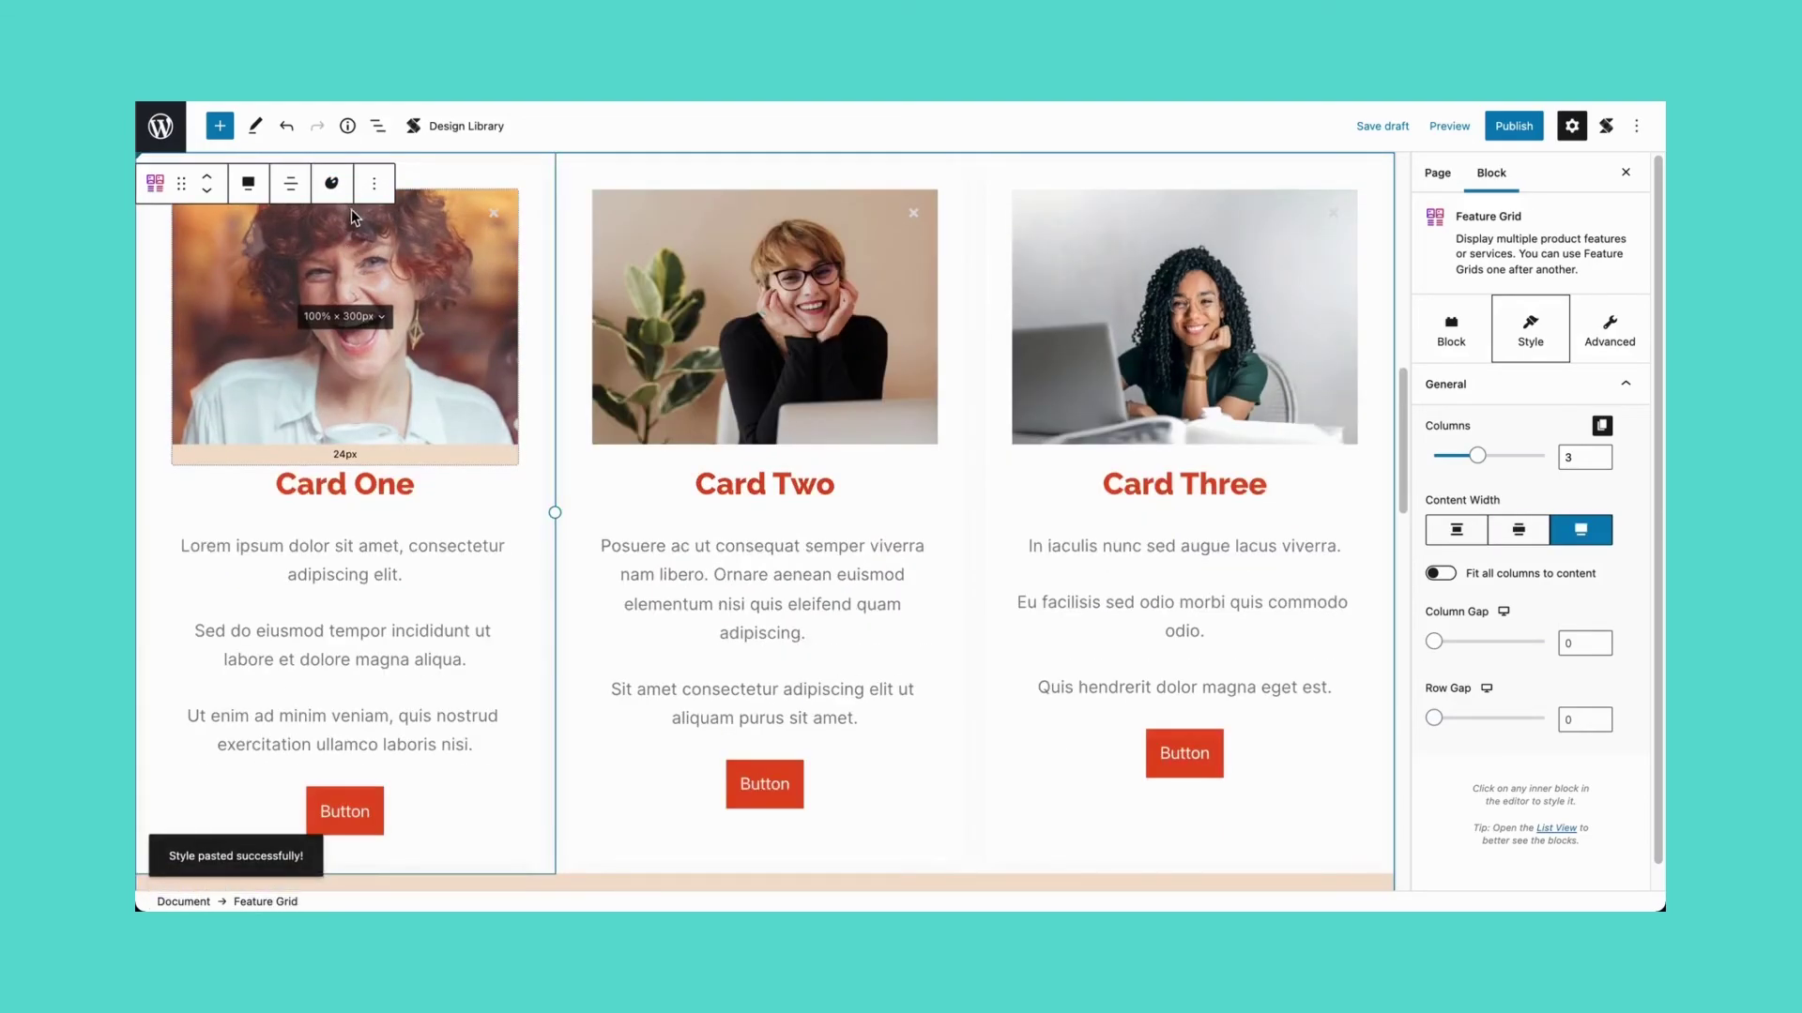